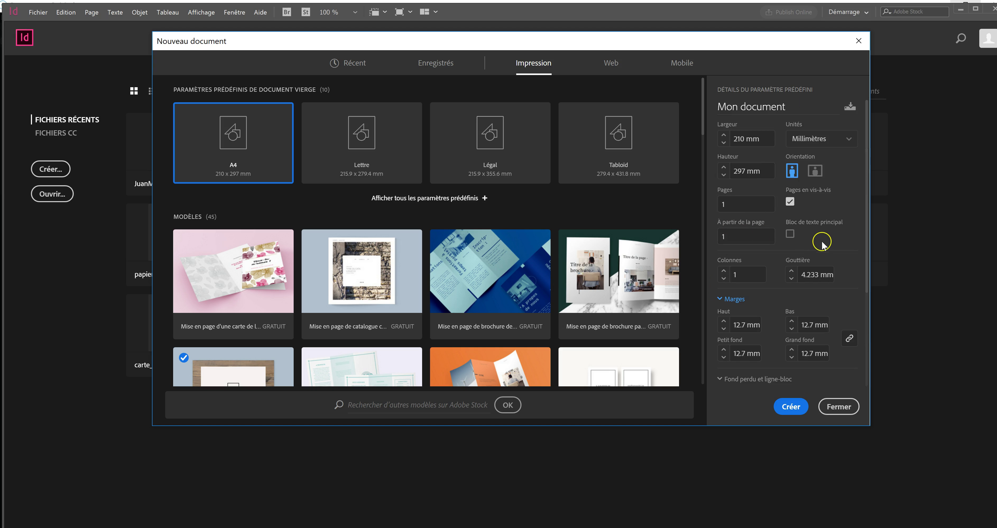
- Create a new A4 portrait print document, 210 x 297 mm, from the blank print preset
left_click(612, 65)
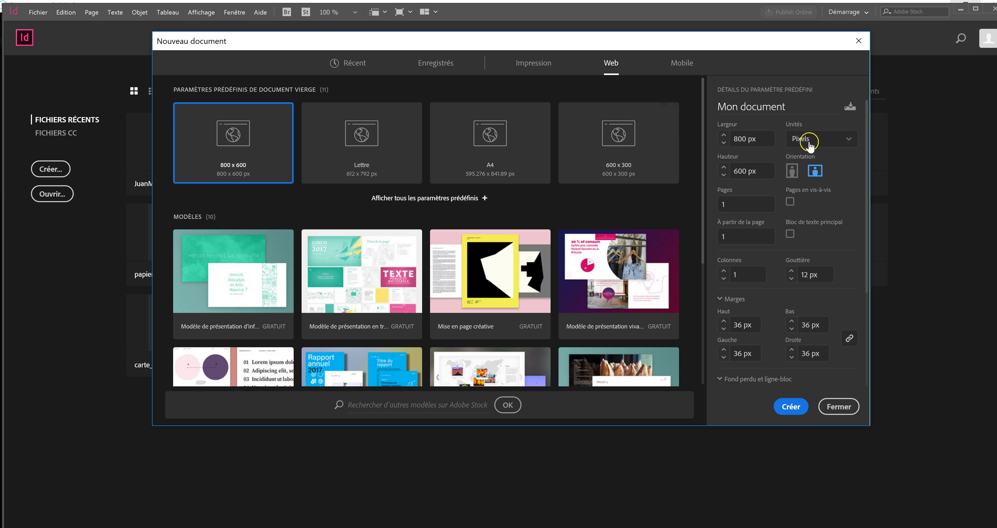
left_click(551, 75)
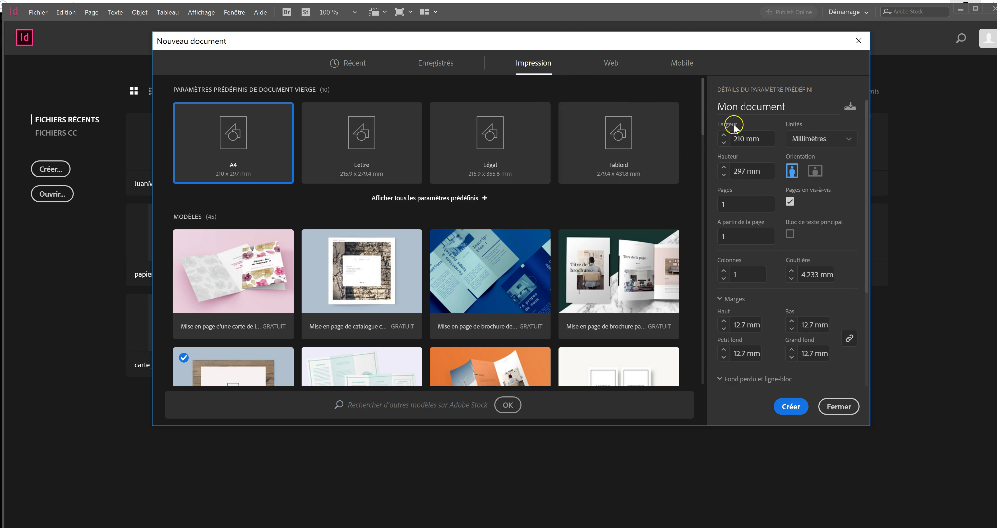
double_click(244, 156)
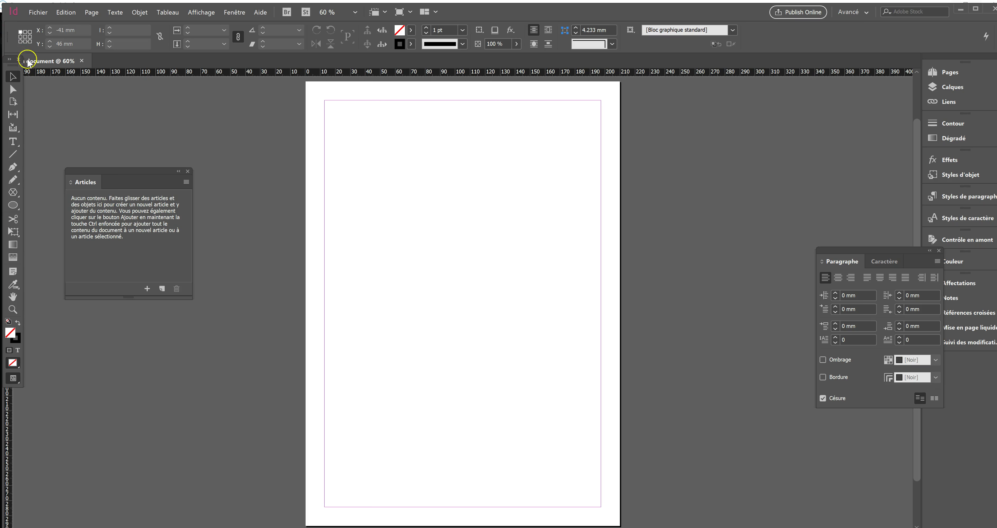
- Draw a text frame about 143.5 x 26.5 mm near the top of the page and enter the title "Mon Titre"
left_click(8, 144)
left_click_drag(328, 117, 544, 157)
left_click(536, 151)
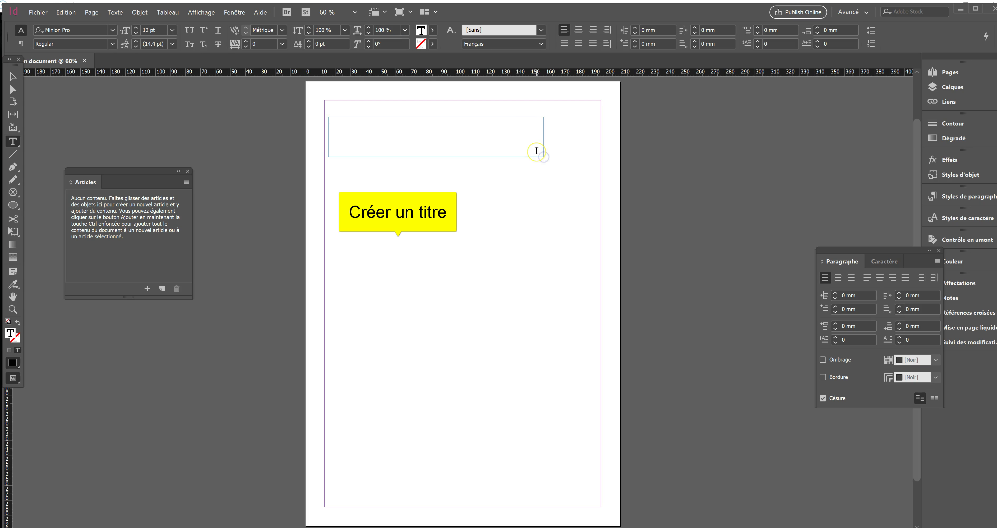
type("Mon Titre")
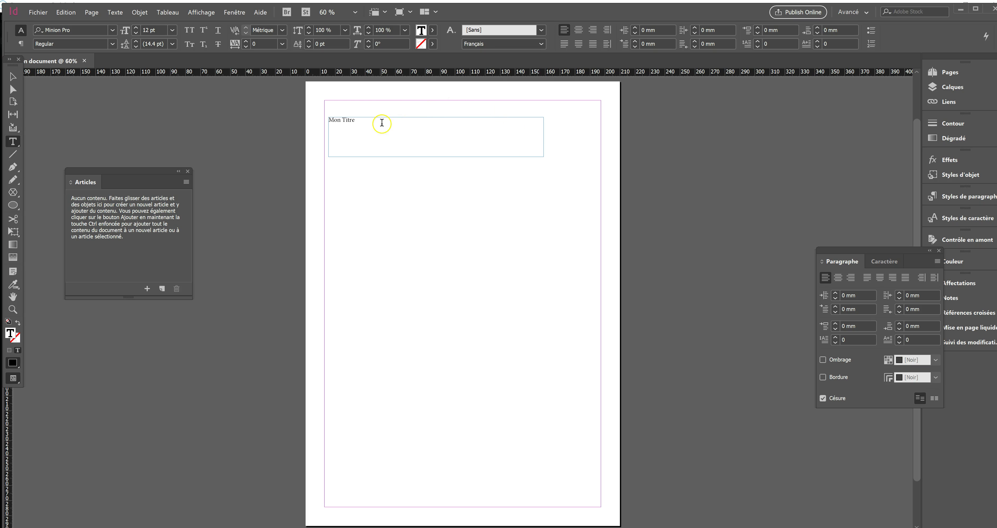
- Format the title text in Helvetica Neue Light at 48 pt
left_click_drag(362, 123, 330, 121)
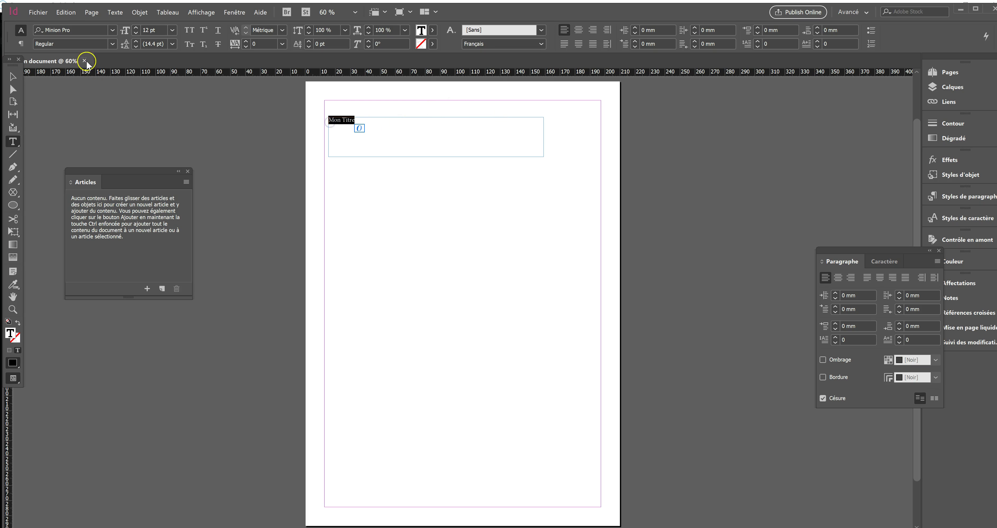
left_click(114, 30)
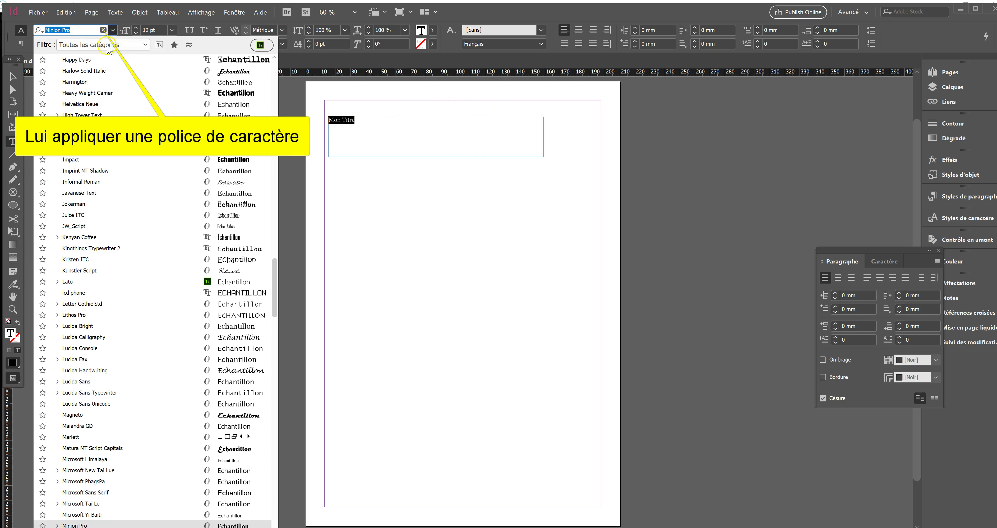
left_click(205, 104)
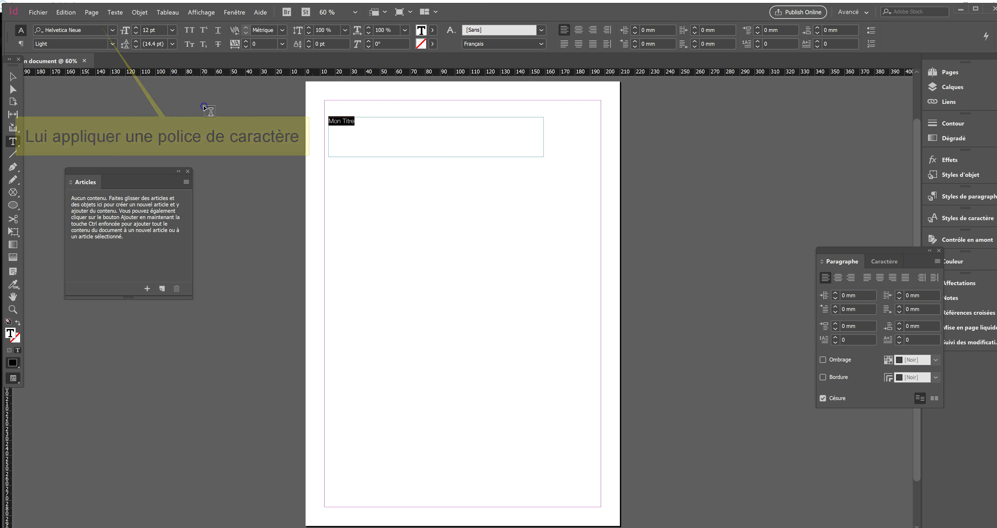
left_click(173, 30)
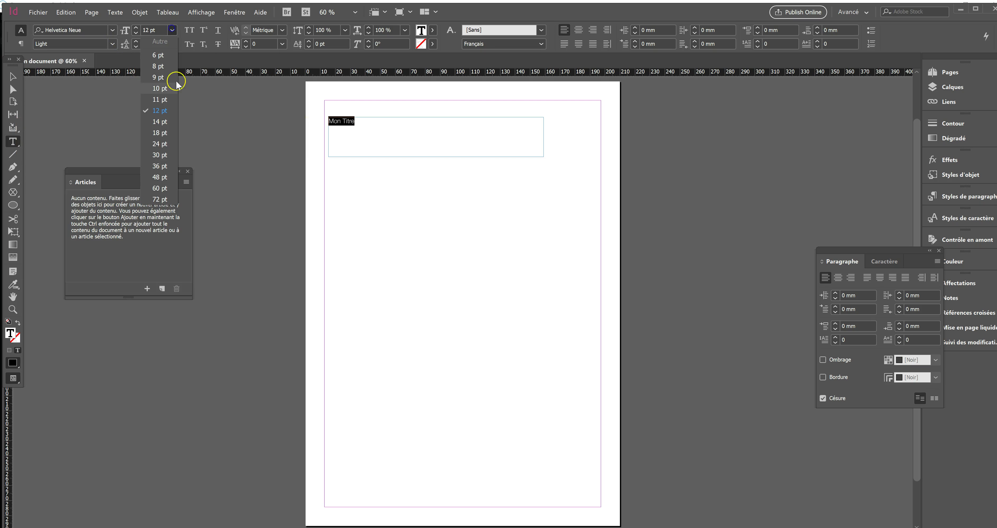
left_click(160, 178)
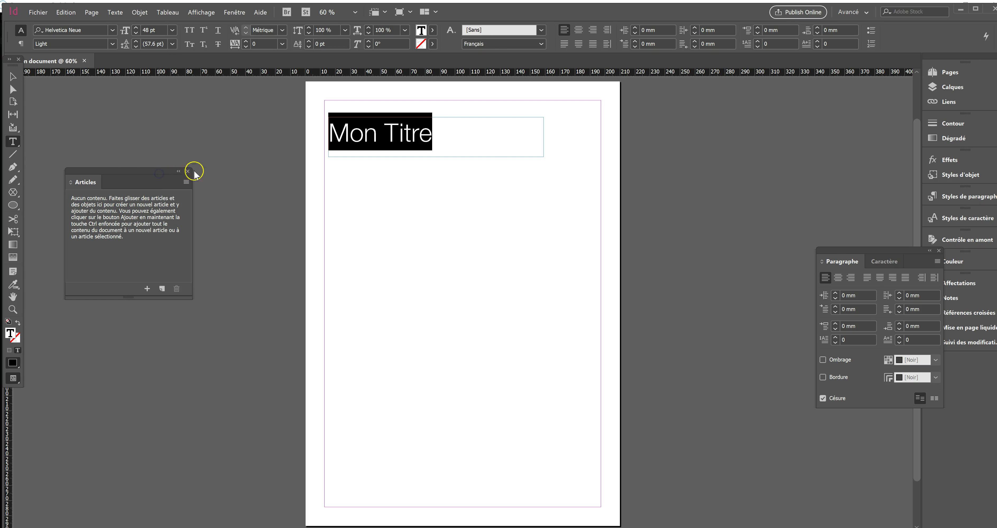
- Fit the title's text frame to its content and deselect it
left_click(15, 77)
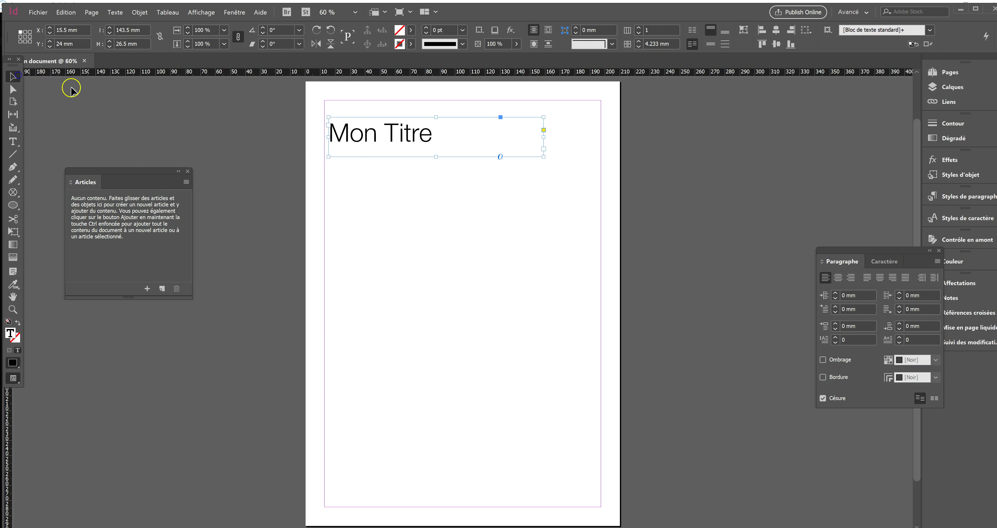
key("ctrl+shift+a")
key("ctrl+minus")
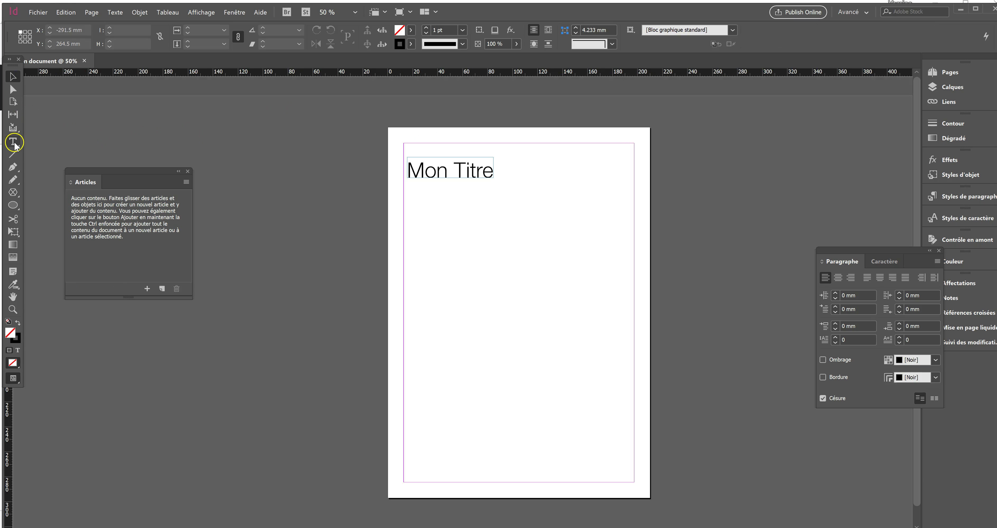
- Draw a text frame about 181.8 x 145.5 mm below the title and paste the copied body text into it
left_click(13, 142)
left_click_drag(407, 195, 634, 376)
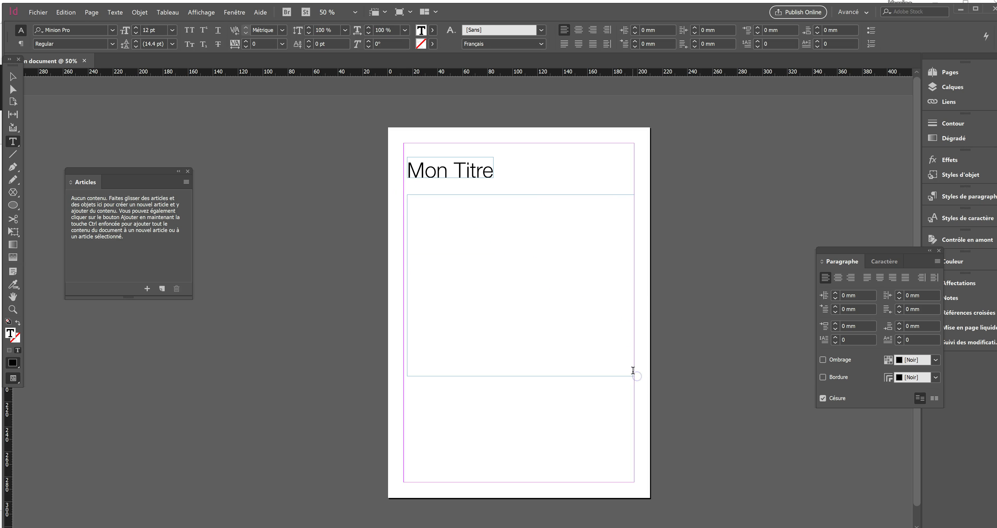
key("ctrl+v")
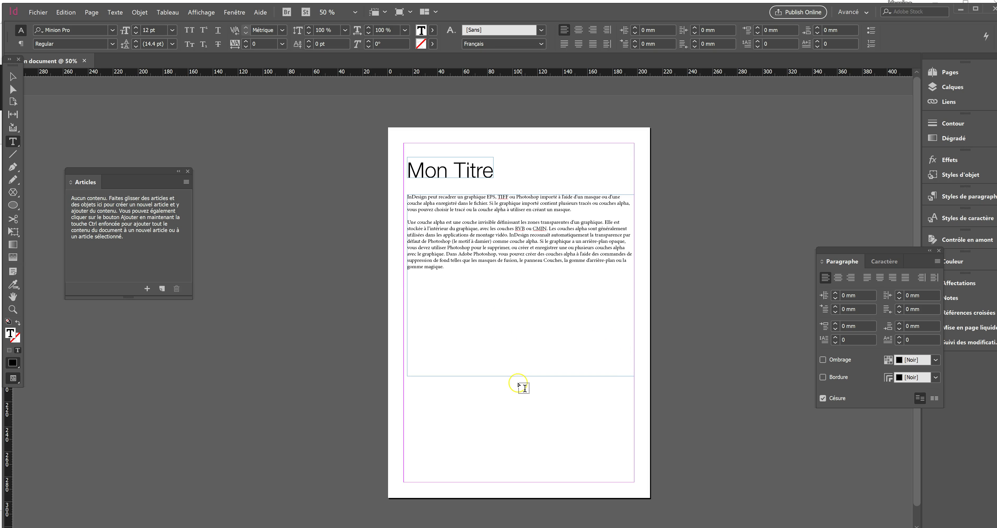
left_click(13, 76)
left_click(530, 250)
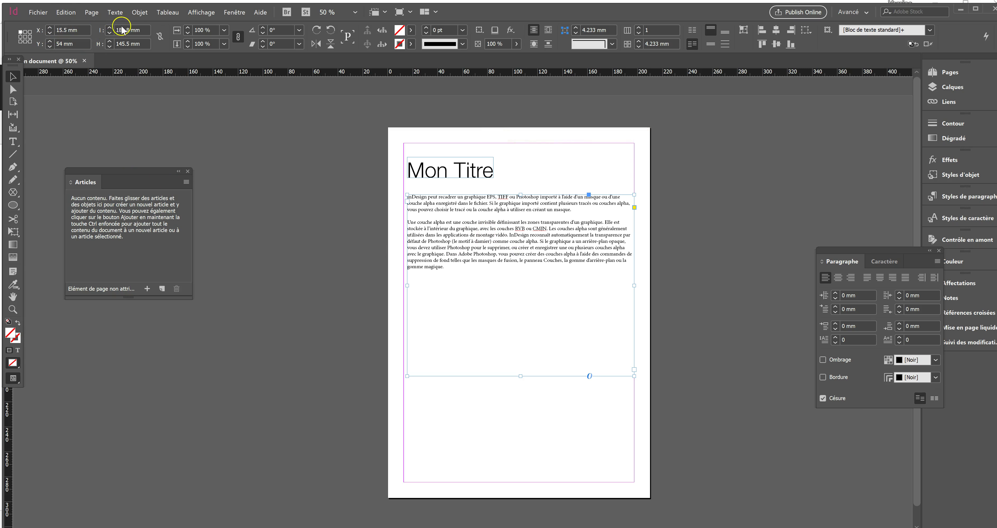
- Format all of the body text in Arial Narrow at 18 pt
left_click(13, 141)
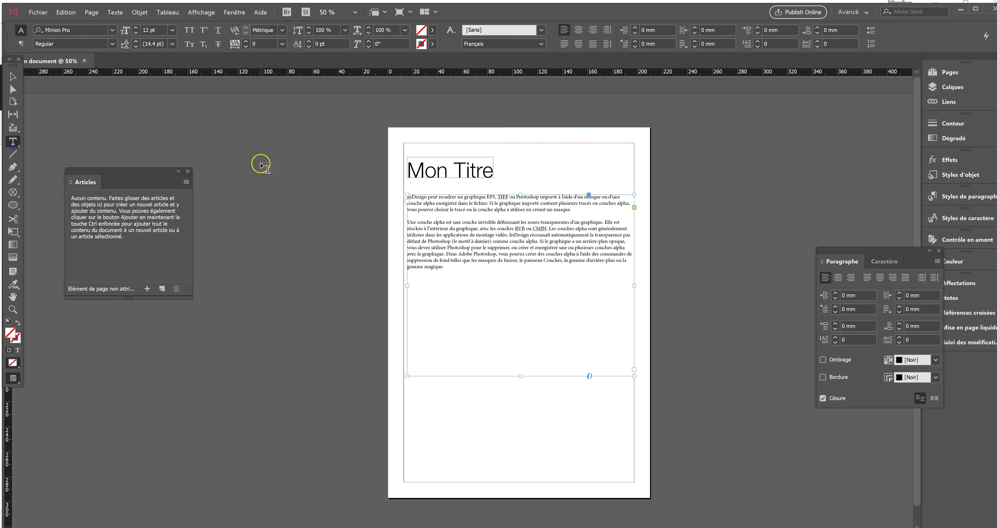
left_click_drag(453, 266, 377, 198)
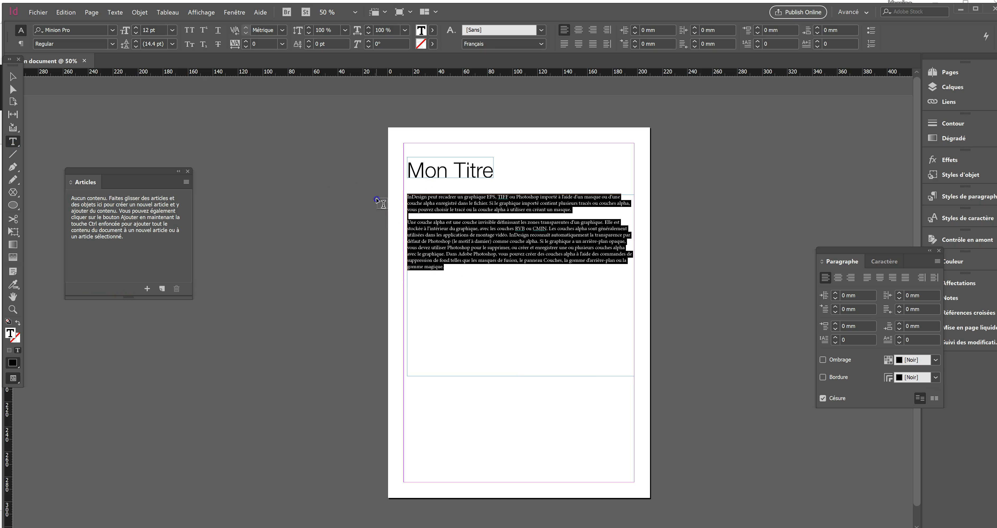
left_click(111, 31)
type("ar")
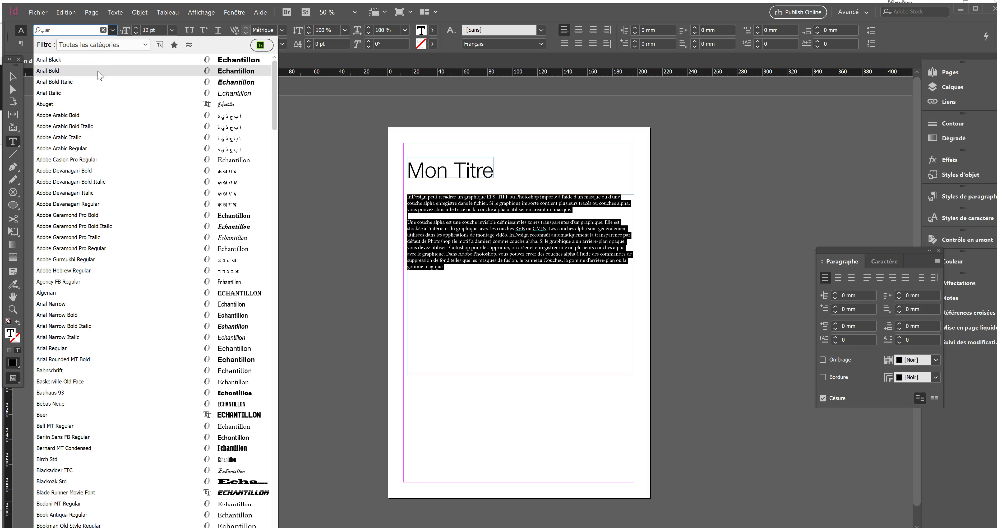
type("ial")
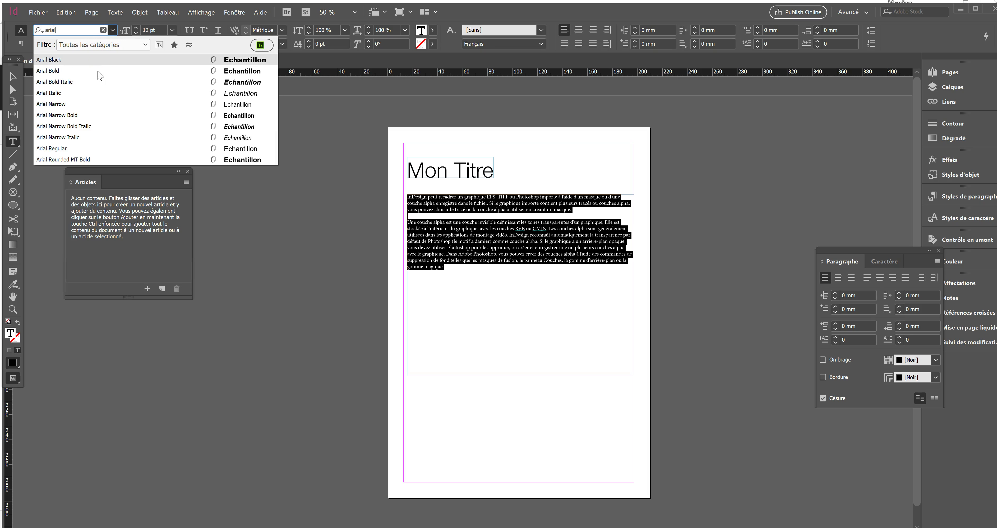
left_click(68, 116)
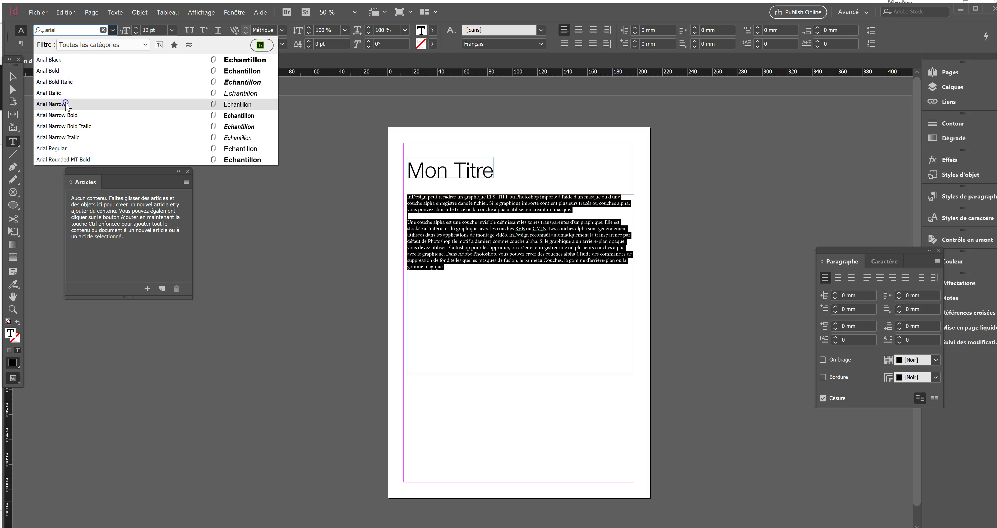
left_click(65, 104)
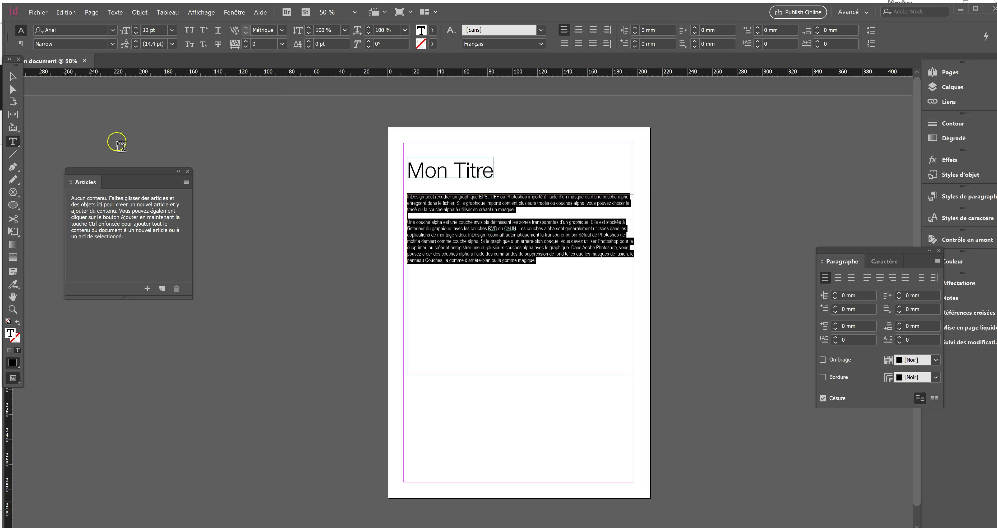
left_click(162, 31)
left_click(157, 127)
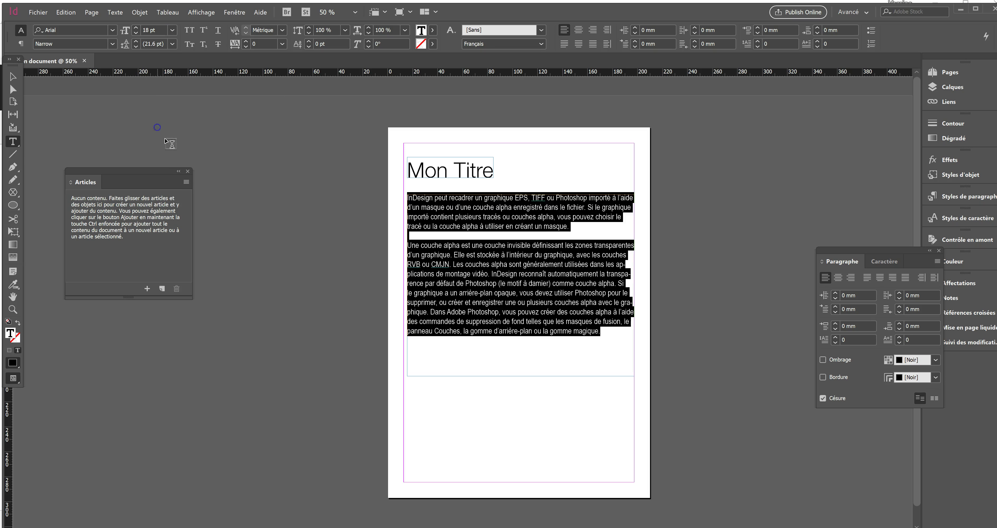
left_click(499, 338)
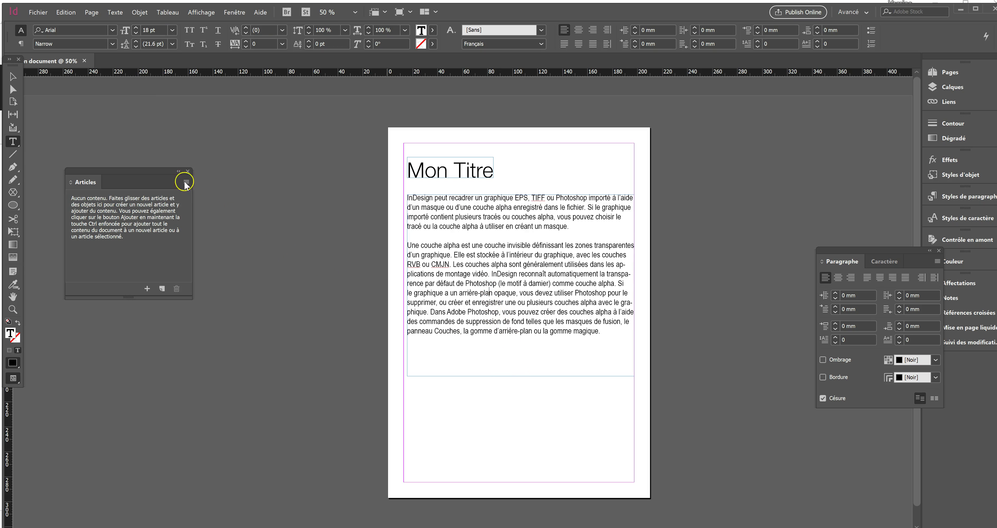
- Shorten the body text frame to about 125 mm high and move it up to about Y 47.5 mm
left_click(10, 77)
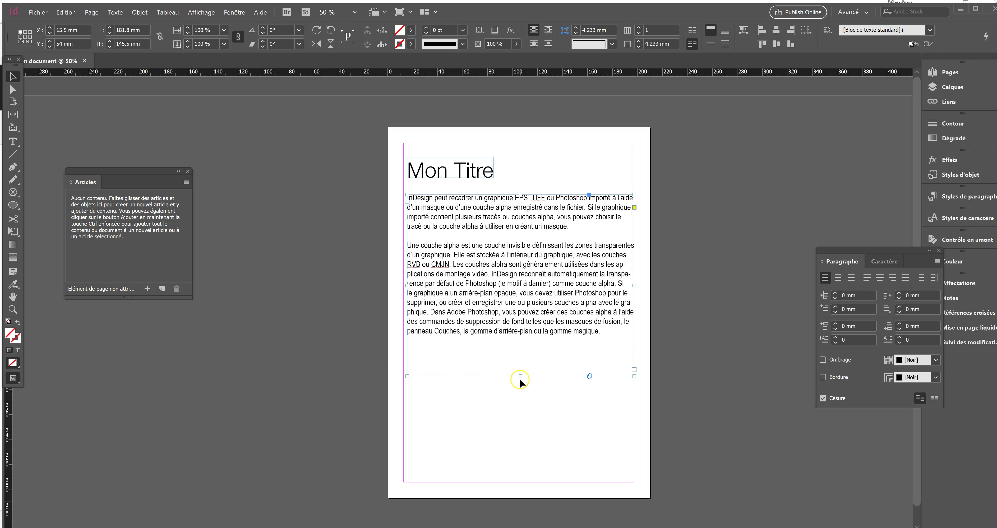
left_click_drag(520, 382, 506, 351)
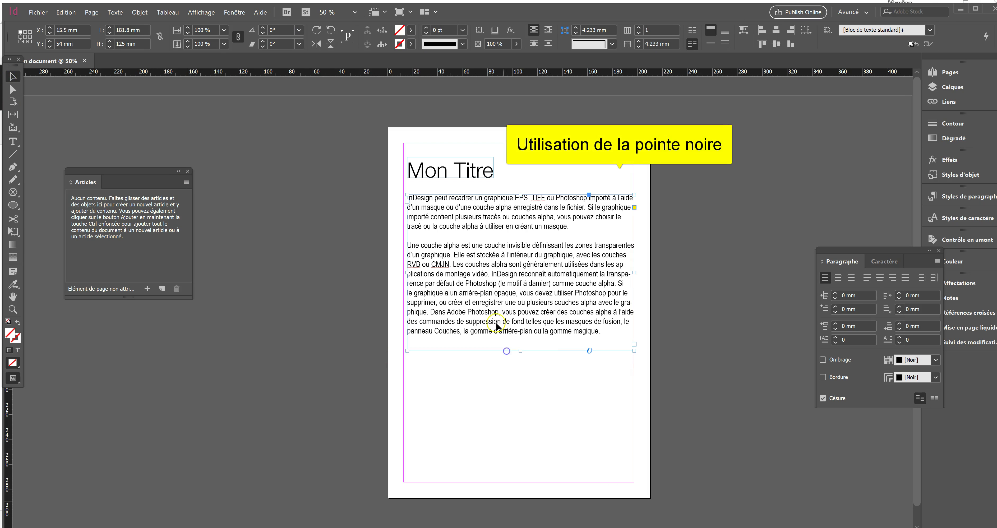
double_click(492, 313)
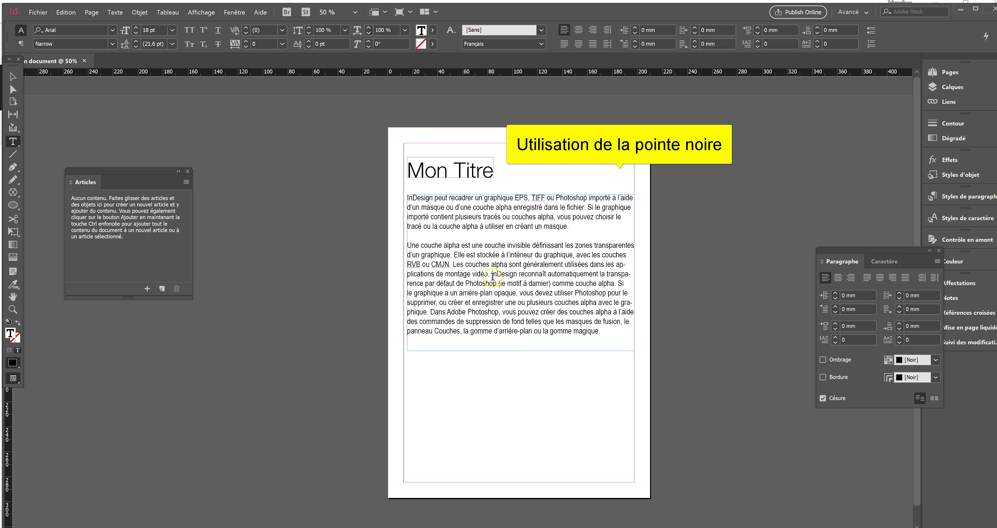
left_click(13, 75)
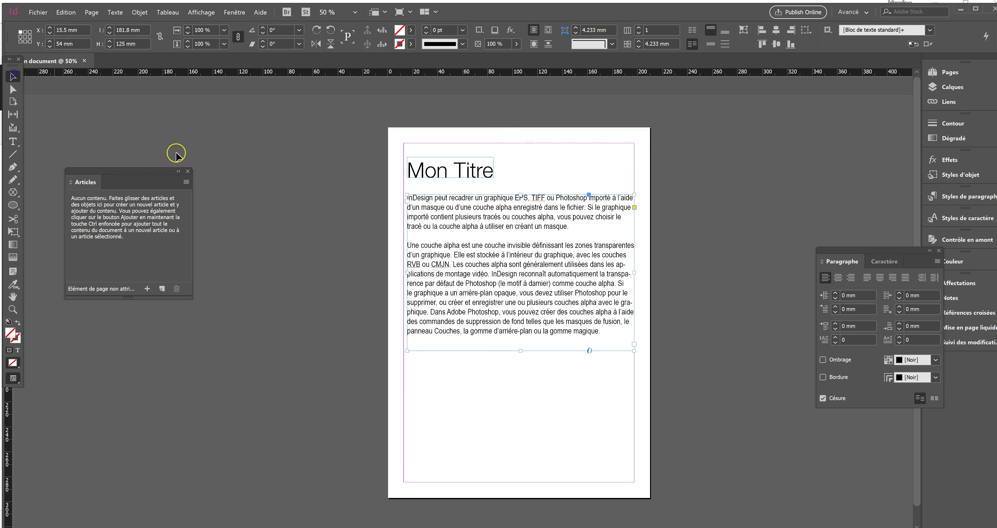
mouse_move(508, 275)
left_mouse_down()
mouse_move(449, 340)
mouse_move(504, 364)
mouse_move(516, 388)
mouse_move(508, 379)
mouse_move(519, 265)
left_mouse_up()
- Move the body text frame down and over to the page's left margin using the Direct Selection tool
left_click(14, 89)
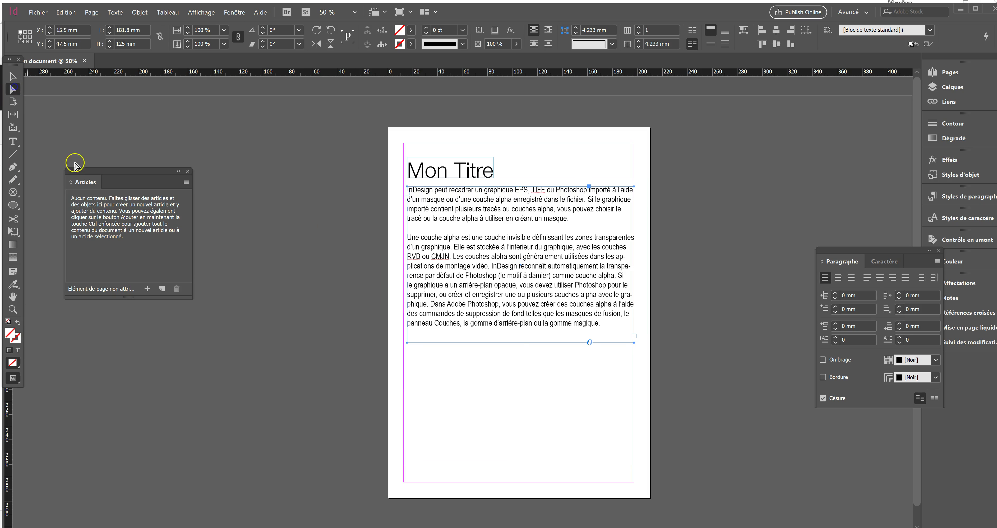
left_click(408, 343)
left_click_drag(408, 344, 407, 363)
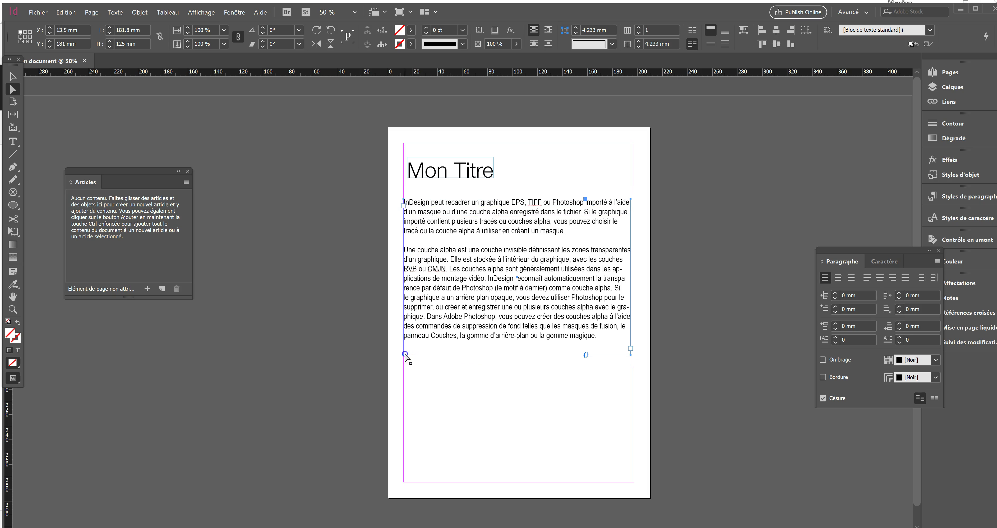
- Taper the body frame by moving its lower-left corner to about X 75, Y 217.5 mm and its lower-right to about X 159, Y 219 mm
left_click_drag(404, 355, 444, 398)
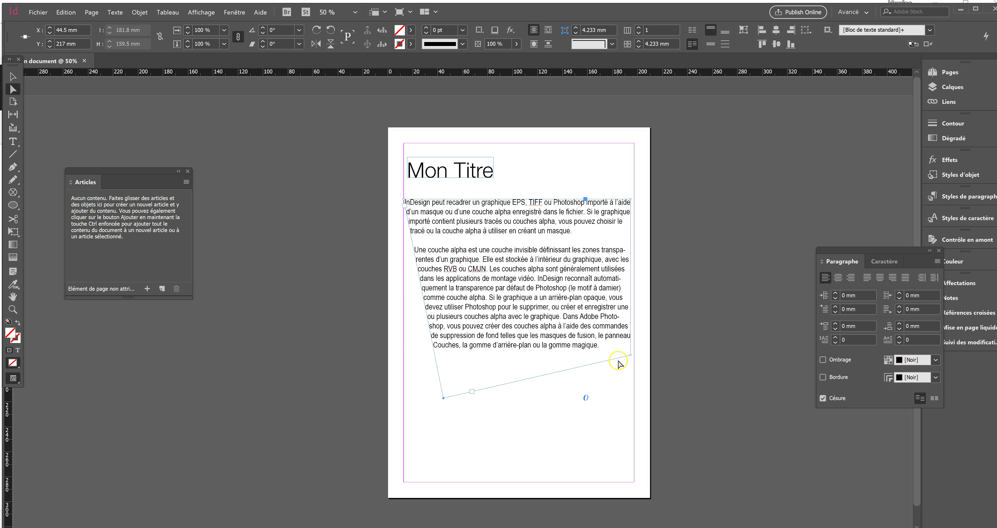
left_click(630, 355)
left_click_drag(631, 355, 587, 401)
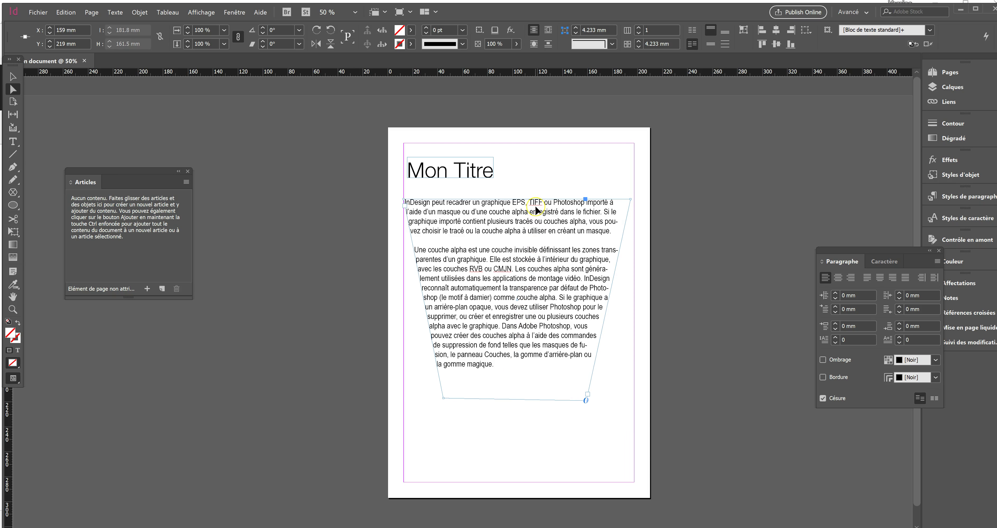
key("ctrl+equal")
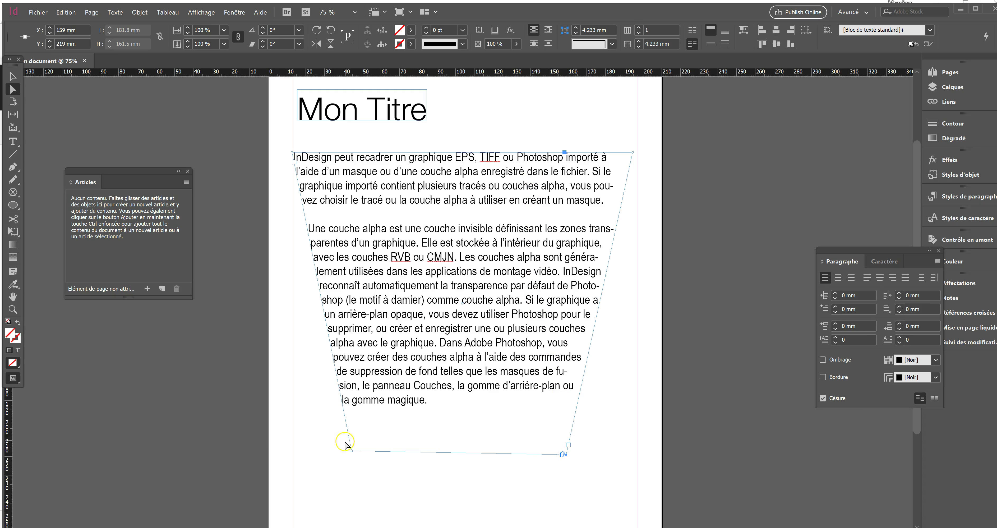
mouse_move(353, 452)
left_mouse_down()
mouse_move(396, 461)
mouse_move(406, 440)
mouse_move(409, 452)
left_mouse_up()
- Resize the tapered body text frame to about 177.8 mm high and reposition it at about X 17, Y 56 mm
left_click(566, 456)
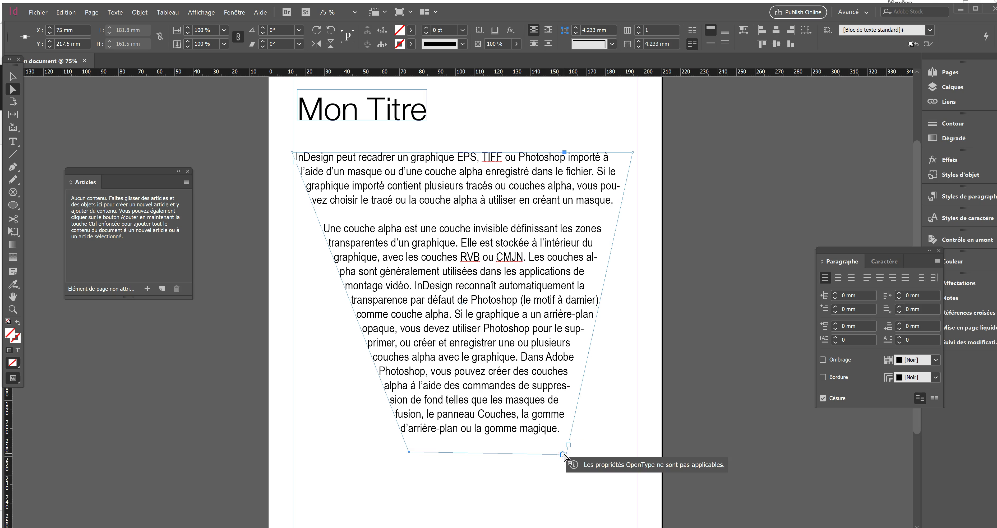
left_click(568, 455)
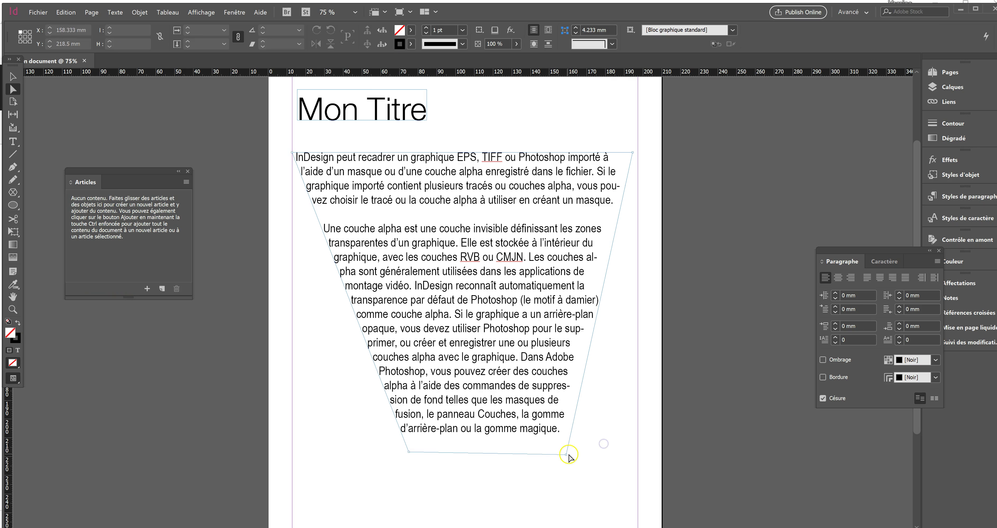
left_click(566, 456)
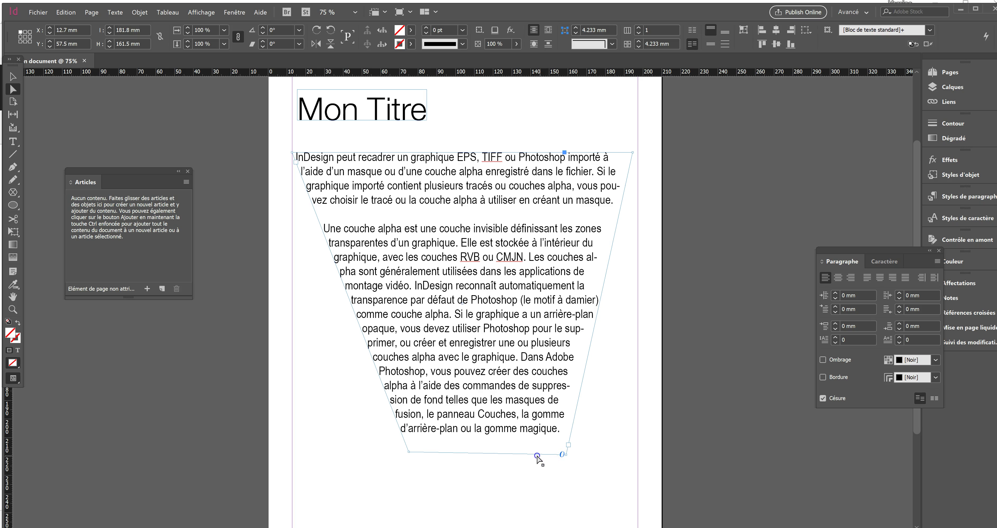
key("ctrl+minus")
left_click(13, 78)
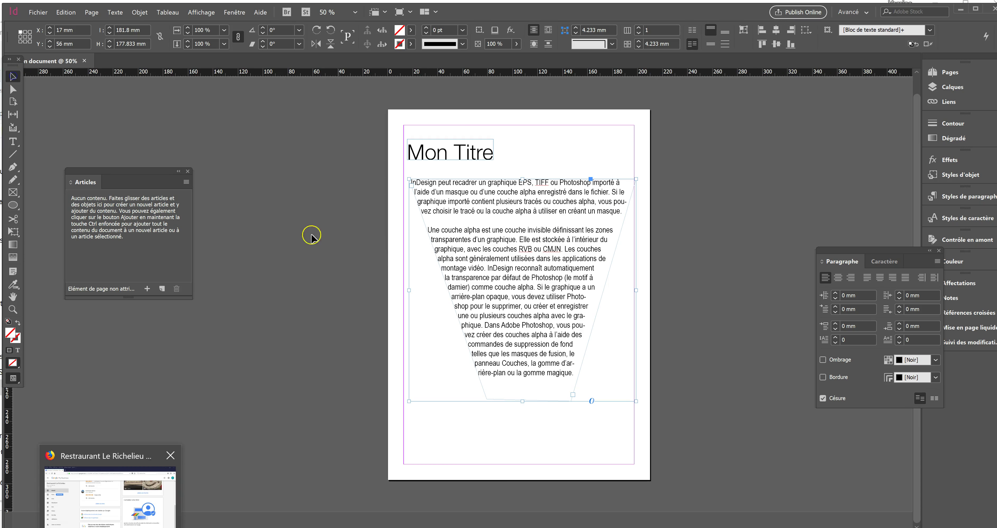
left_click(515, 145)
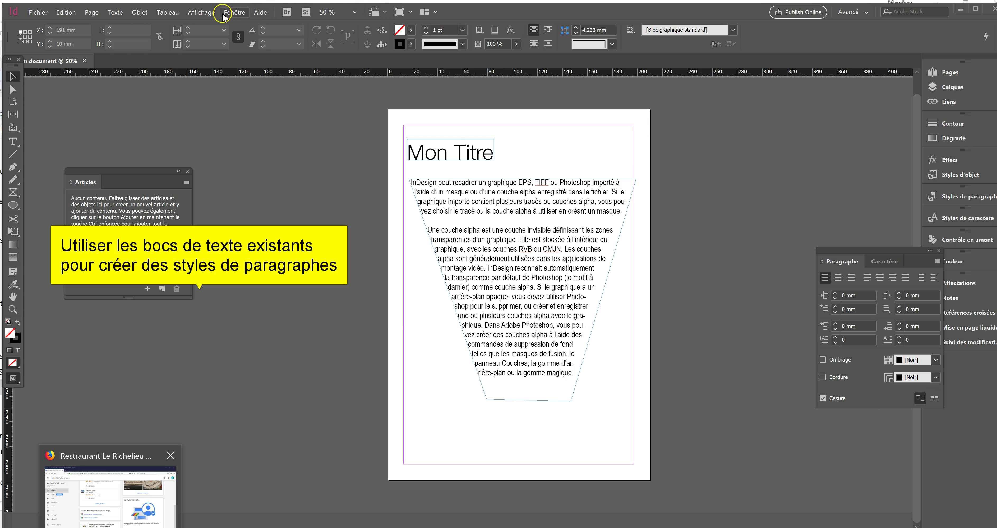
- Show the paragraph styles list and place it floating just beside the page
left_click(231, 16)
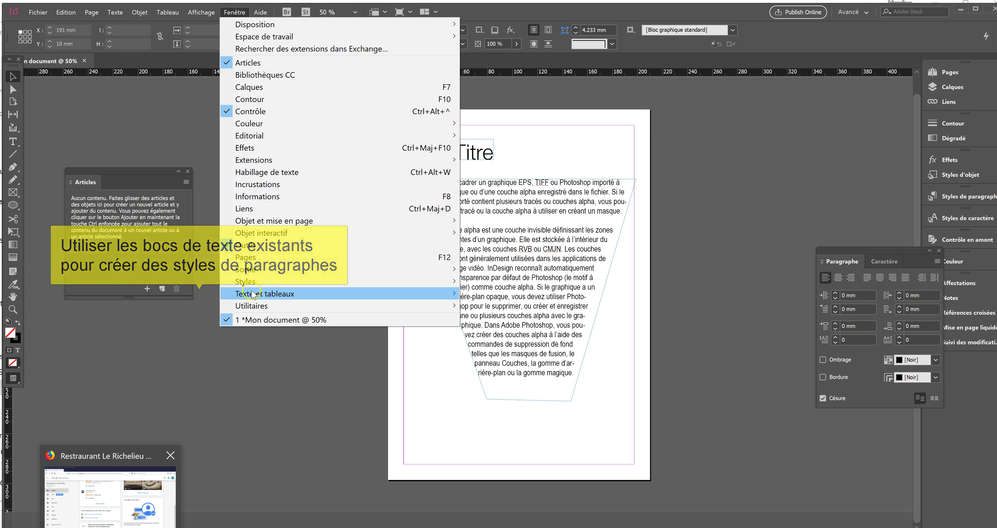
mouse_move(243, 285)
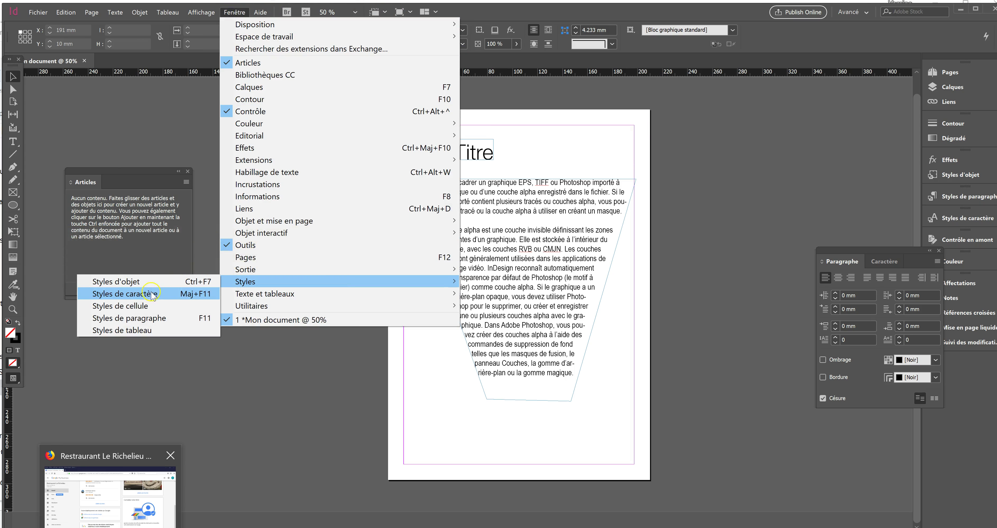
left_click(139, 319)
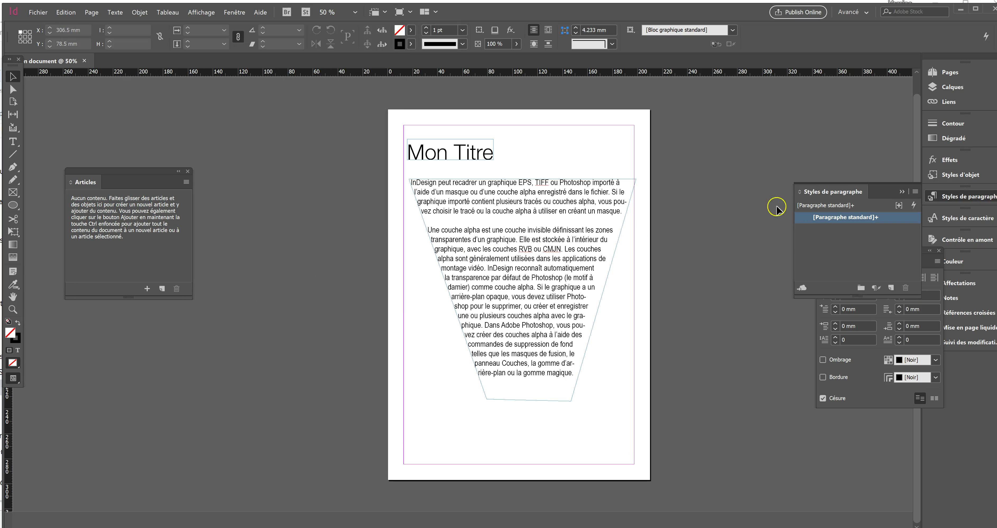
left_click_drag(860, 194, 744, 153)
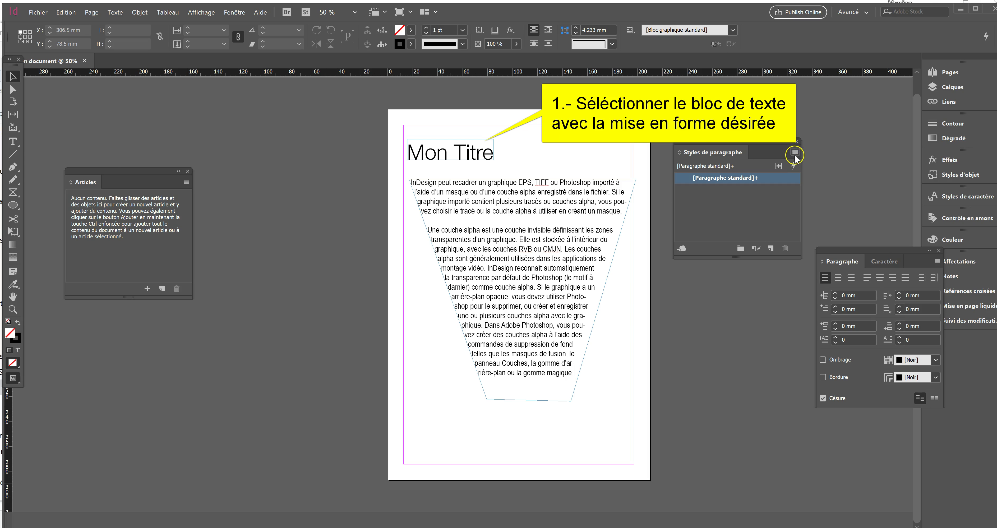
- Create a paragraph style named "Titre de paragraphe" from the formatting of the "Mon Titre" frame
left_click(462, 156)
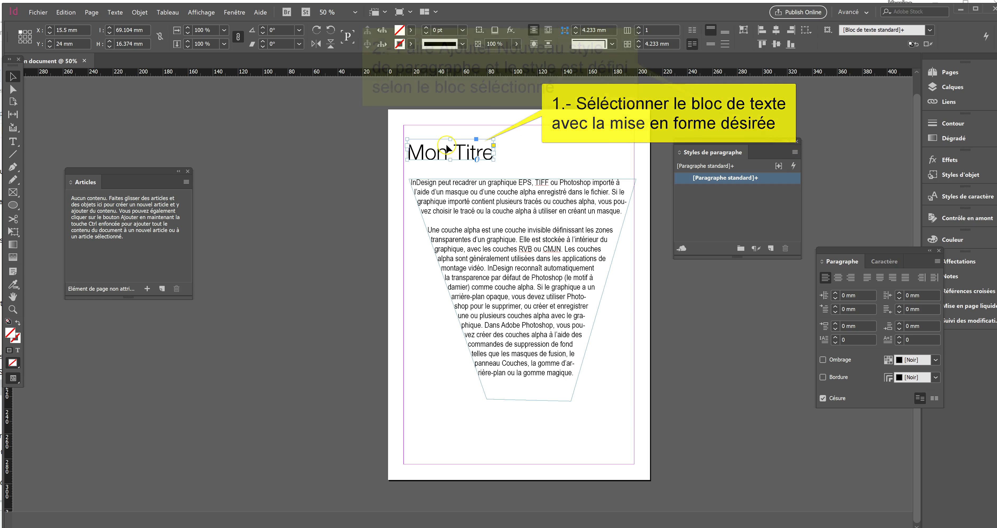
left_click(795, 152)
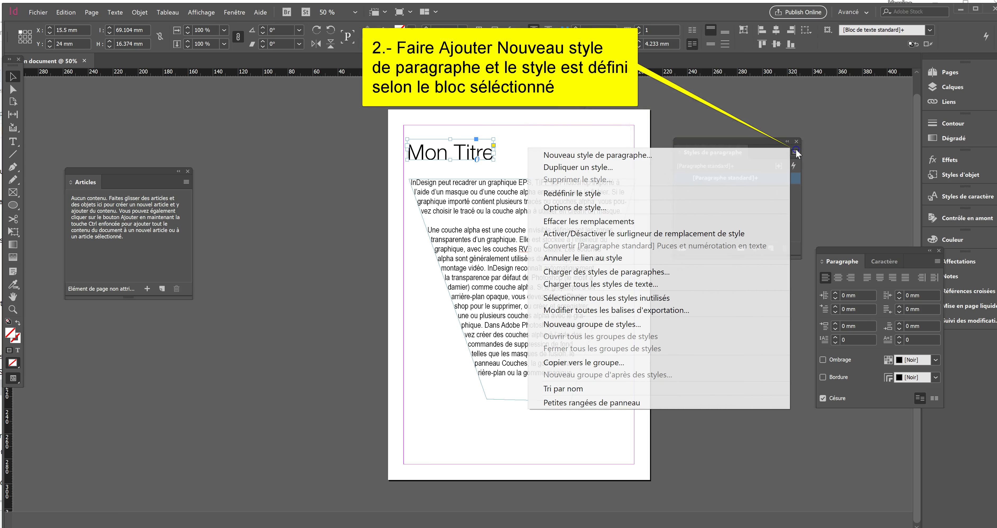
left_click(744, 154)
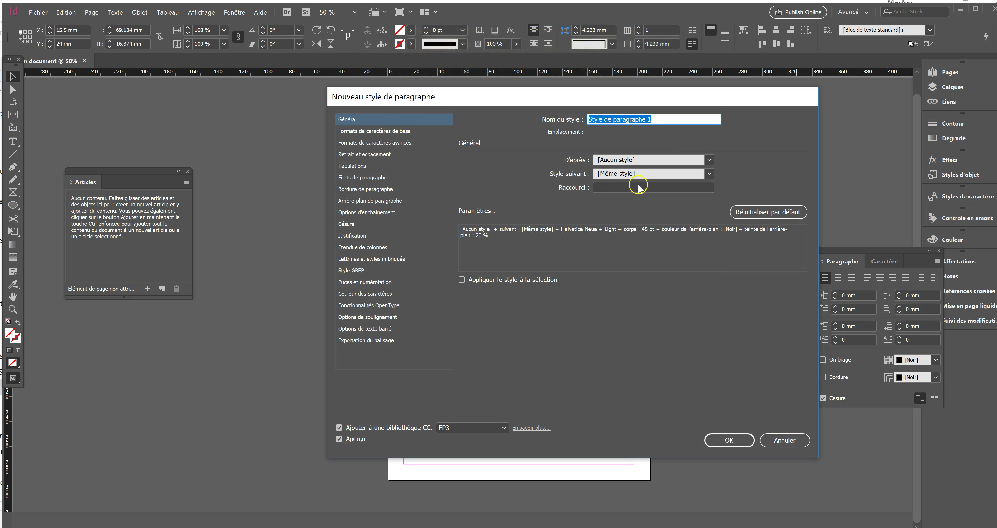
left_click(640, 188)
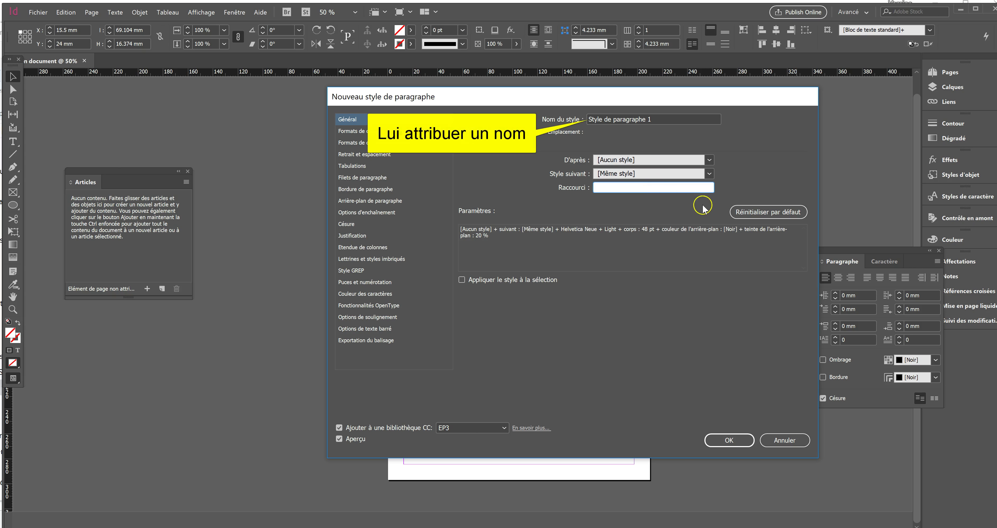
left_click_drag(653, 120, 532, 118)
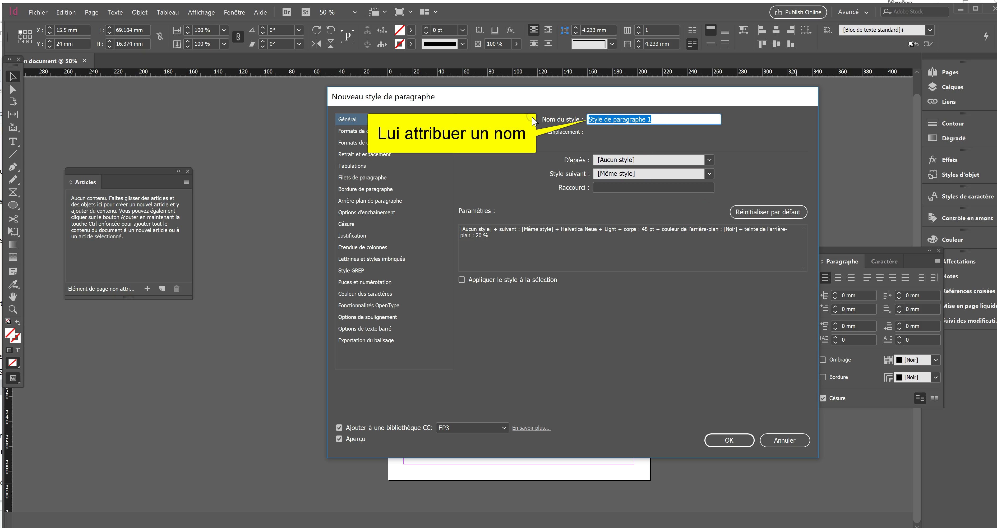
type("Titre d")
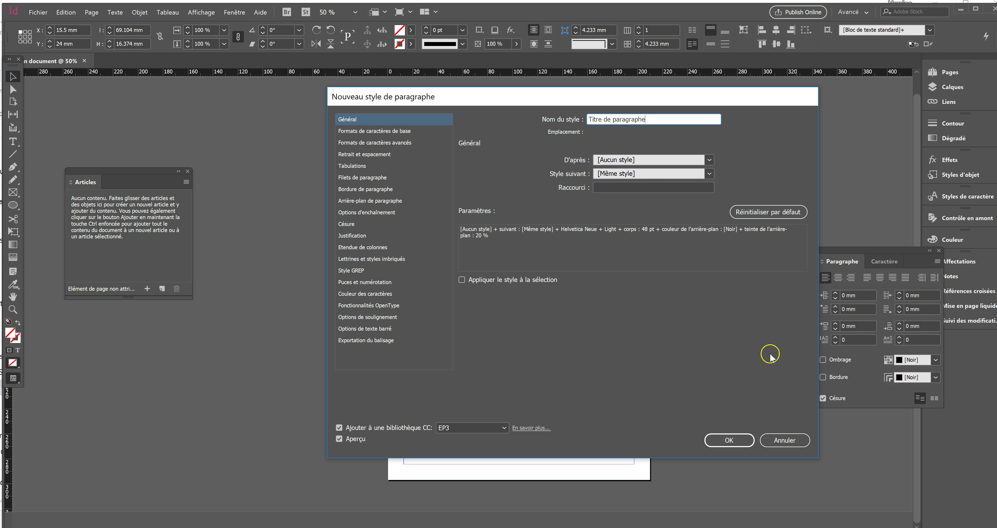
left_click(716, 439)
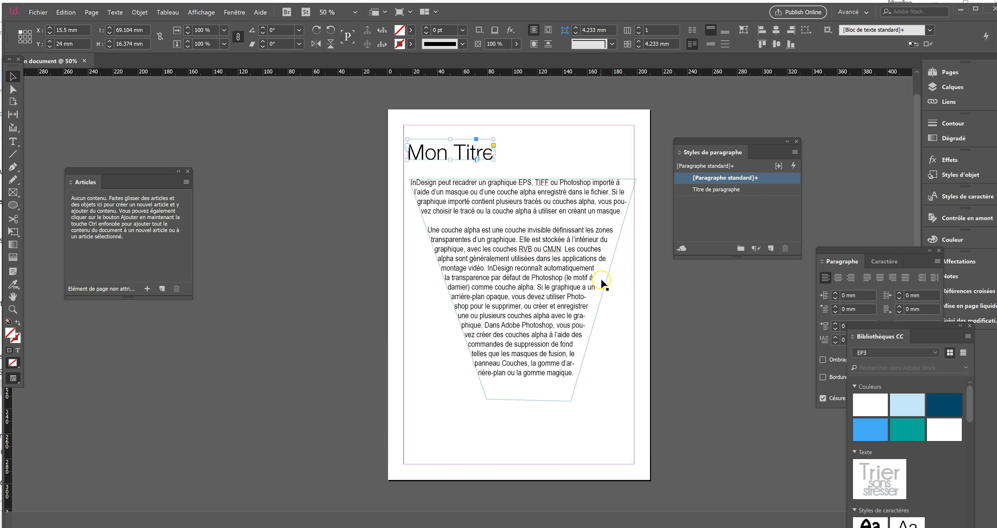
- Apply the "Titre de paragraphe" style to the "Mon Titre" frame
left_click(659, 276)
left_click(483, 150)
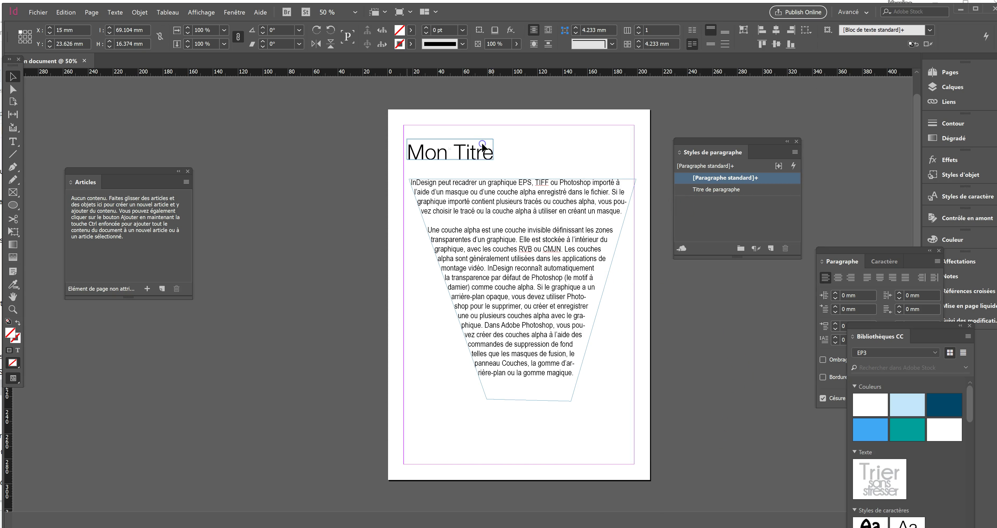
left_click(730, 190)
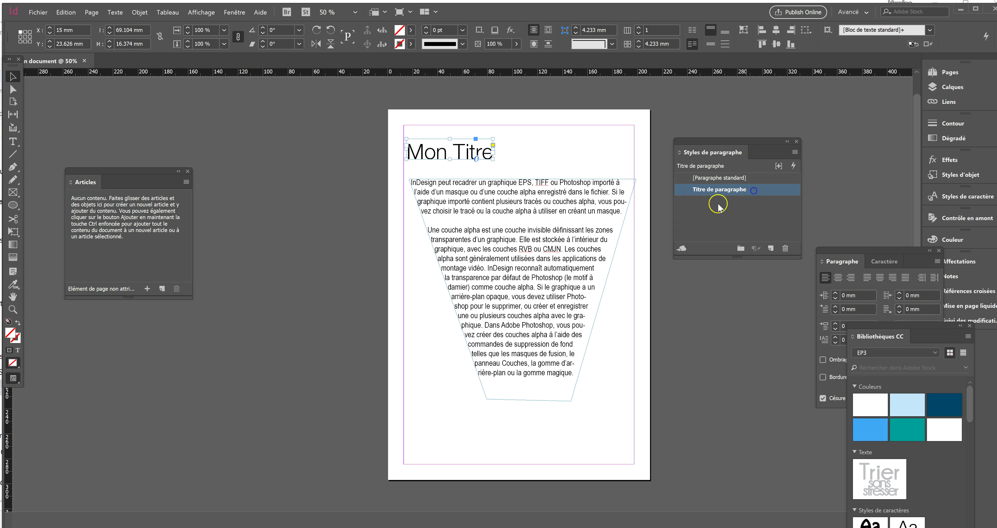
- Create a paragraph style named "Paragraphe simple" from the formatting of the body text frame
left_click(561, 248)
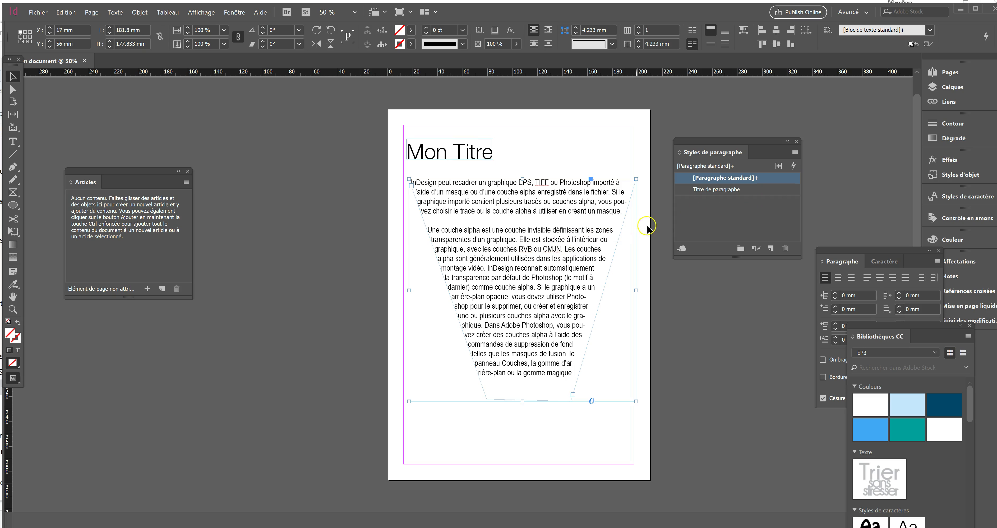
left_click(596, 326)
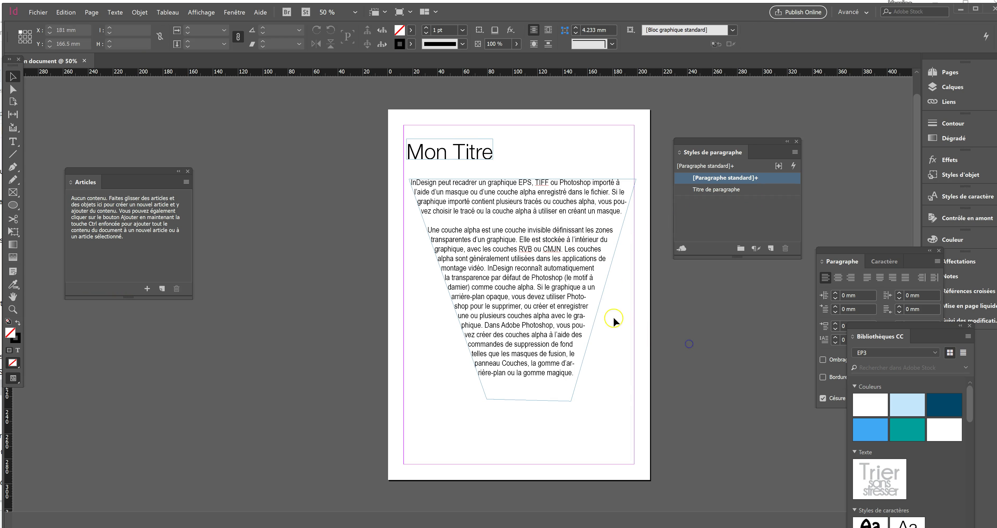
left_click(577, 304)
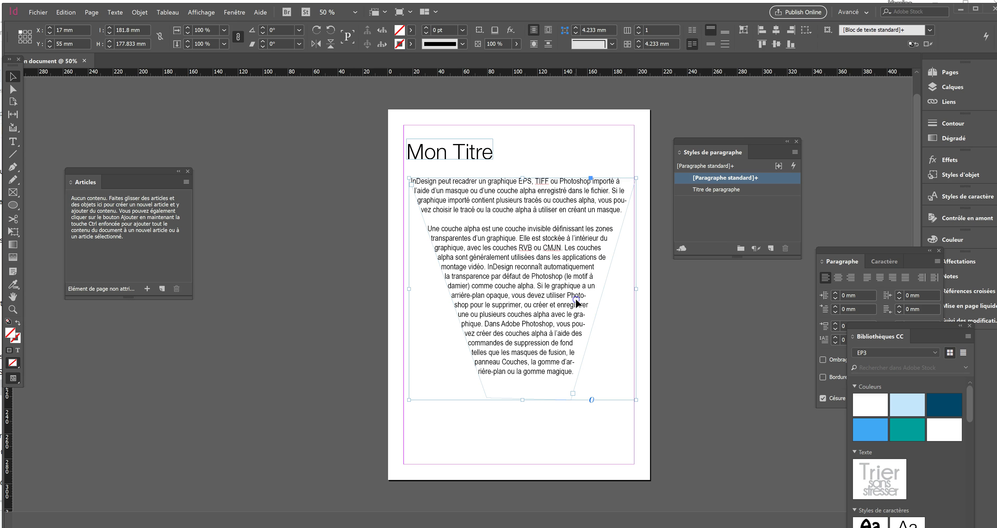
left_click(795, 152)
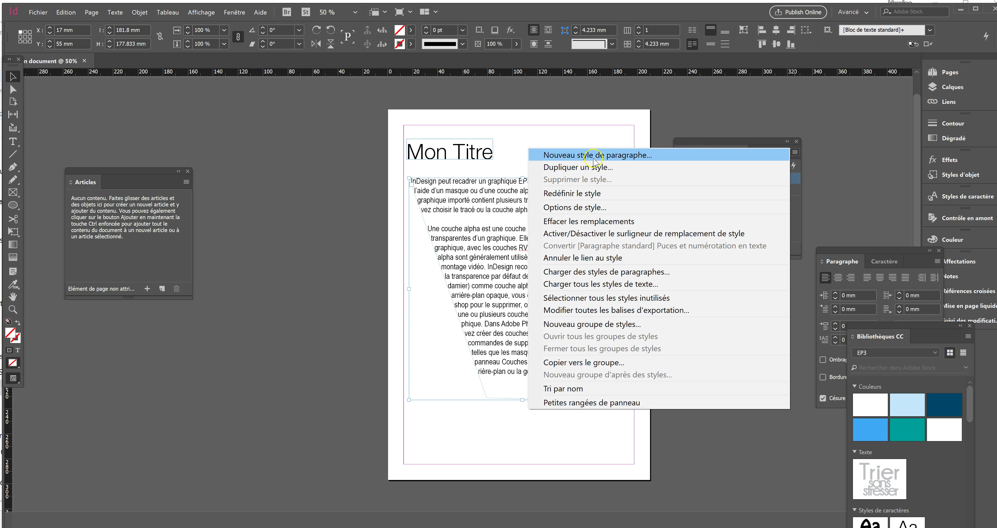
left_click(614, 156)
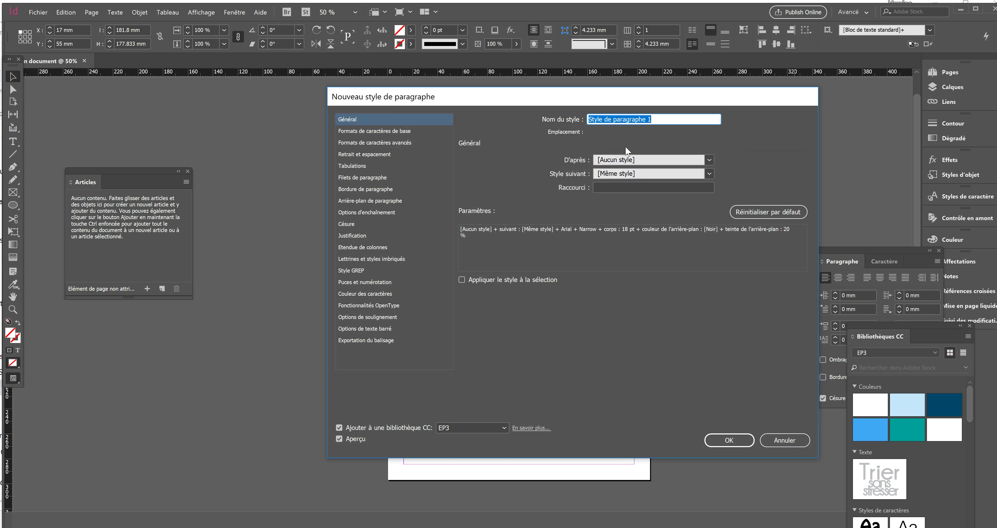
type("Pa")
type("ragraphe simple")
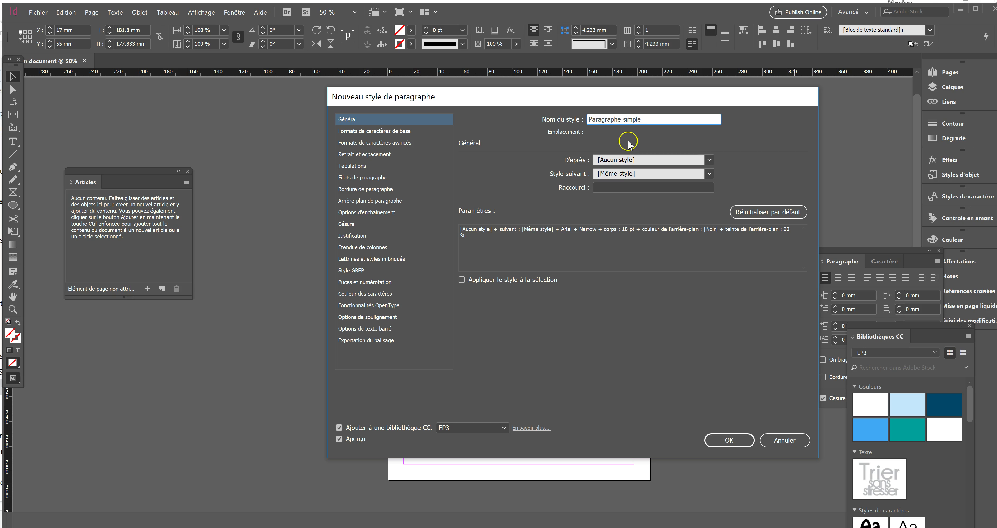
left_click(723, 440)
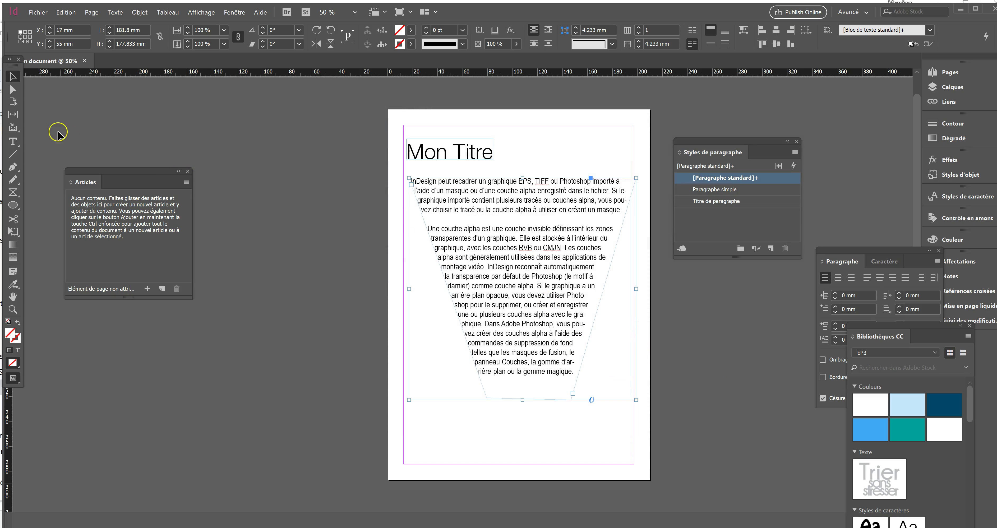
- Add a text frame about 168 × 43 mm below the body text, enter "Exemple" and apply the "Paragraphe simple" style
left_click(12, 141)
left_click_drag(415, 408, 625, 460)
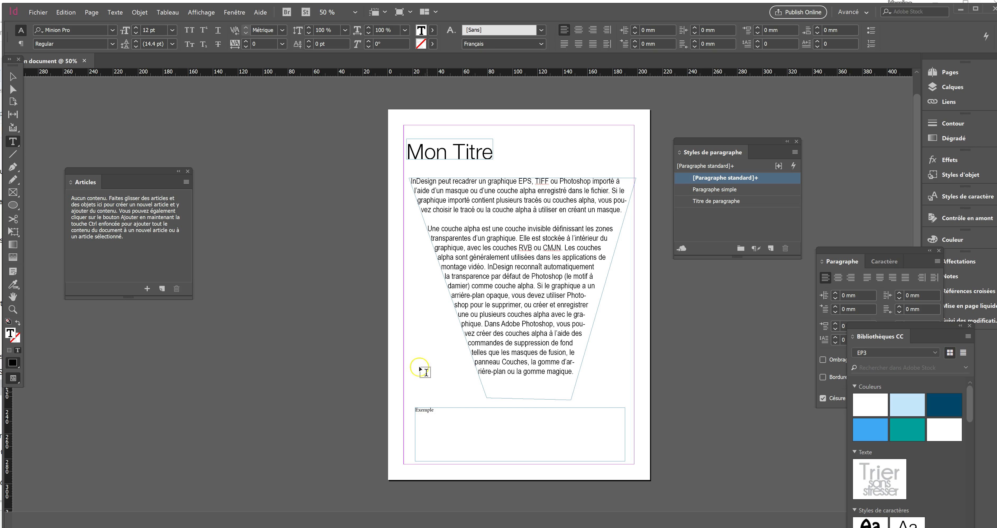
left_click(716, 190)
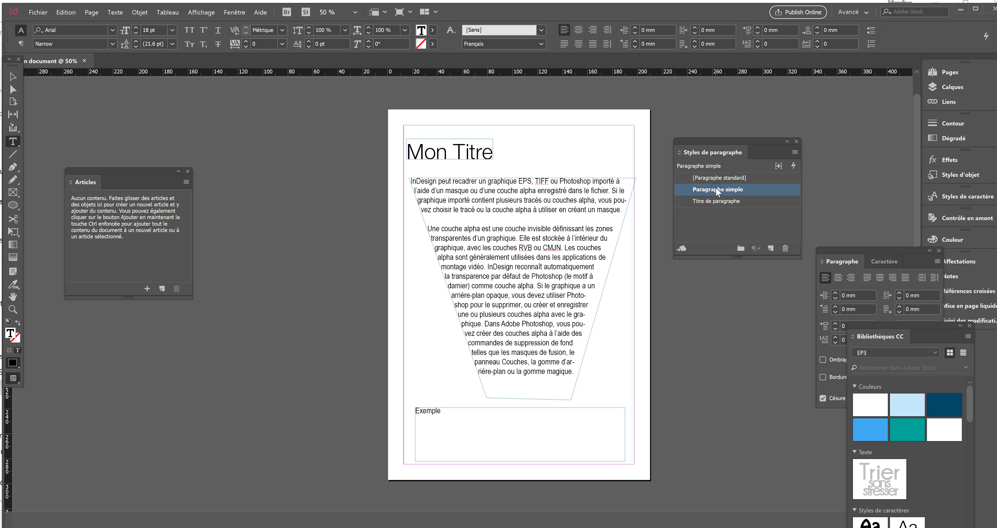
- Switch the "Exemple" text to "Titre de paragraphe", back to "Paragraphe simple", and finally to [Paragraphe standard]
left_click(719, 202)
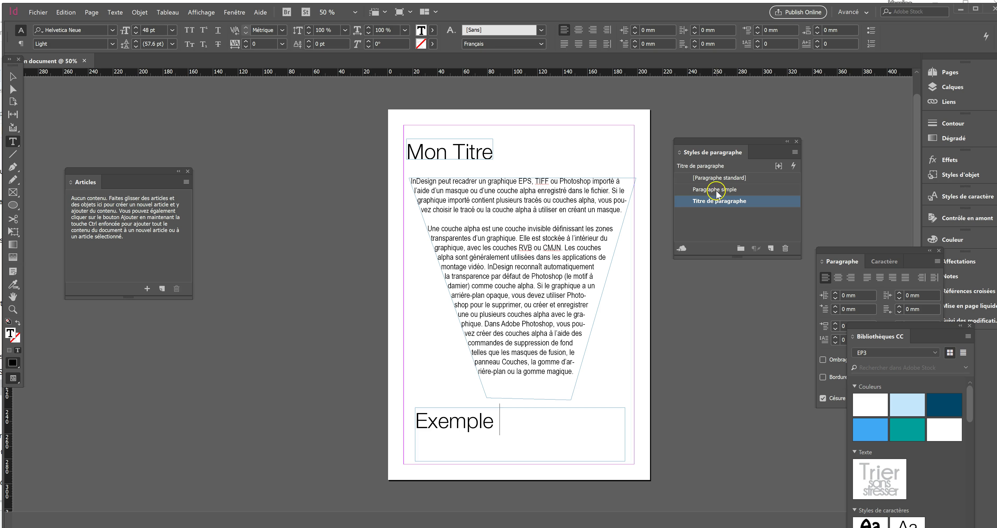
left_click(718, 192)
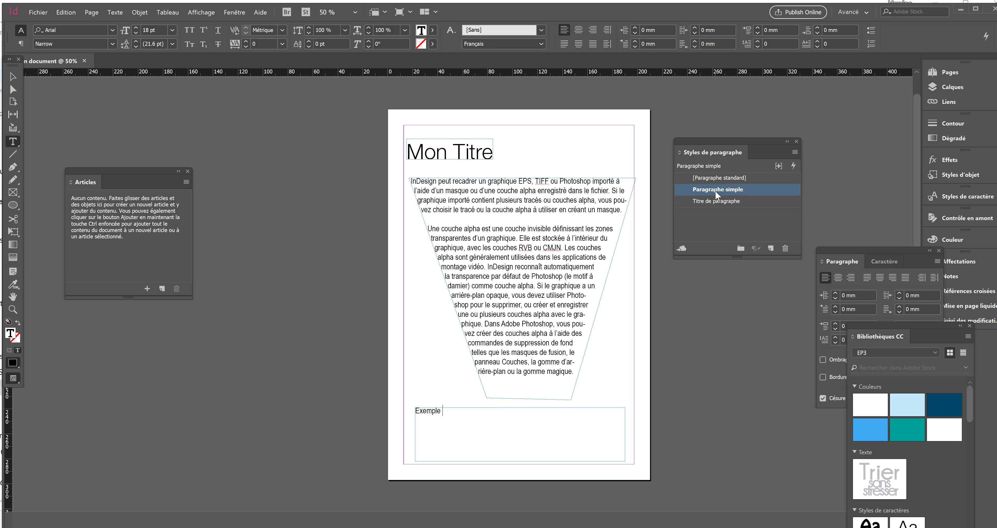
left_click(720, 178)
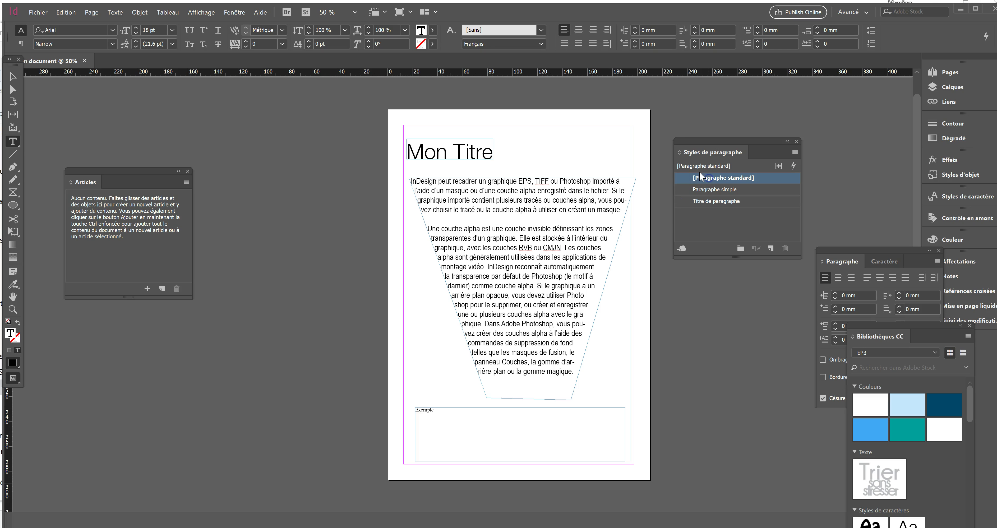
- Delete the "Exemple" frame and the tapered body text frame, keeping only the title on the page
key("Escape")
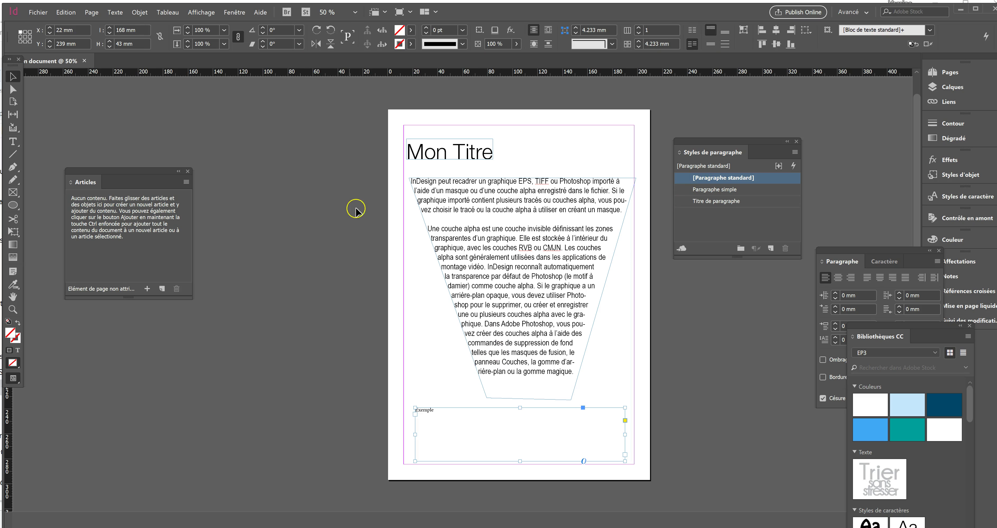
left_click(537, 414)
key("Delete")
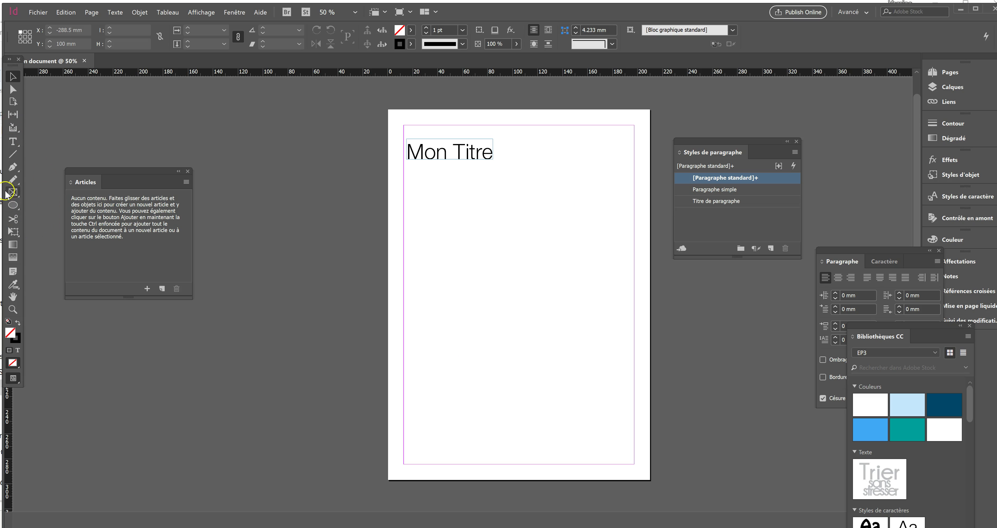
- Draw a new text frame spanning the page margins below the title and paste the two body paragraphs into it
left_click(12, 141)
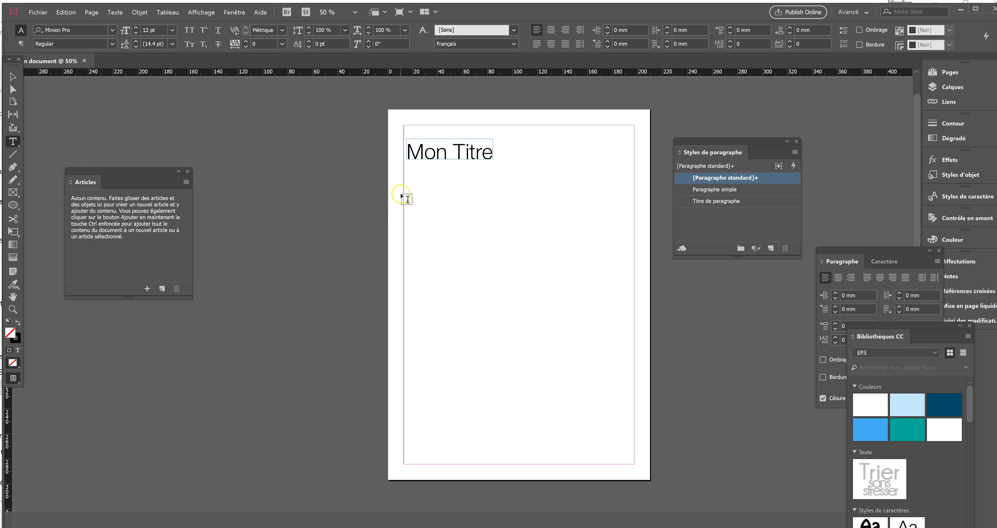
left_click_drag(403, 194, 635, 422)
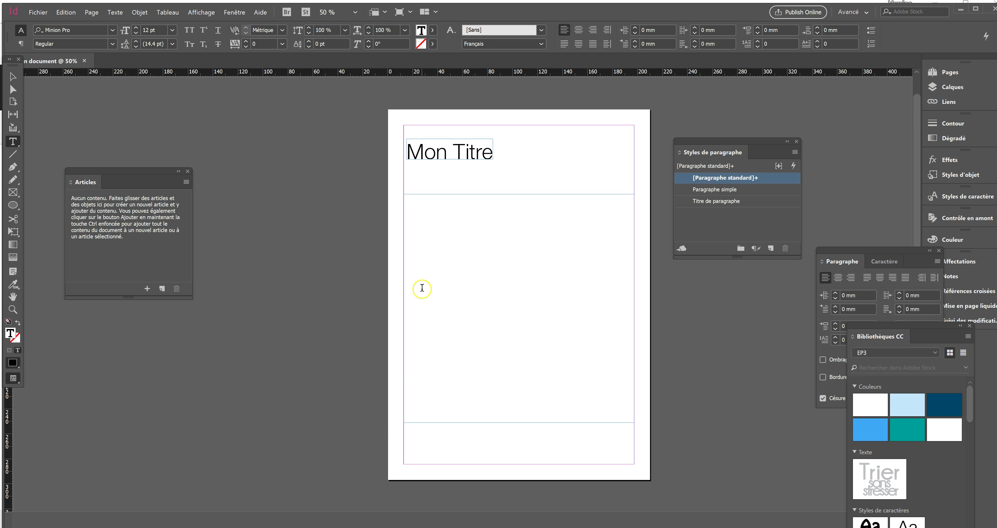
left_click(417, 258)
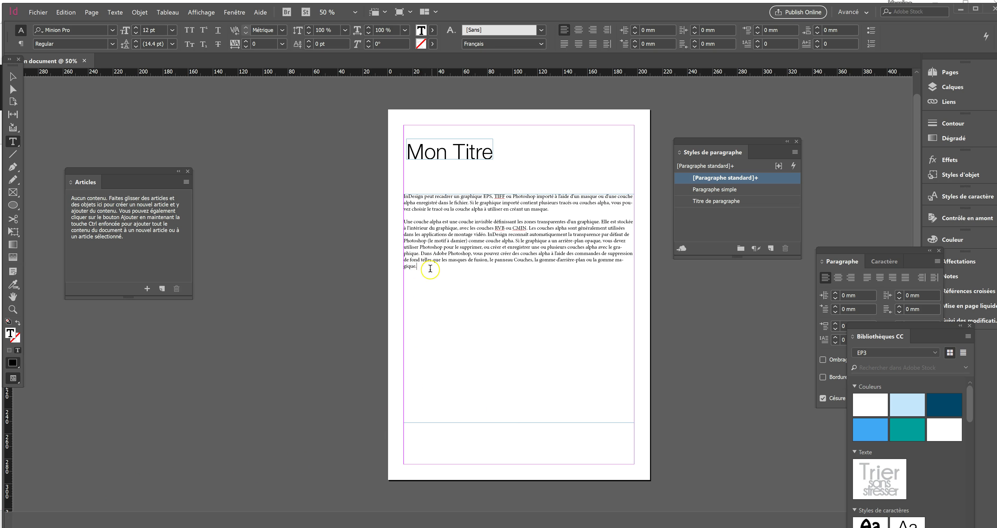
- Shorten the body text frame to a height of about 120.5 mm and apply the "Paragraphe simple" style
left_click(13, 76)
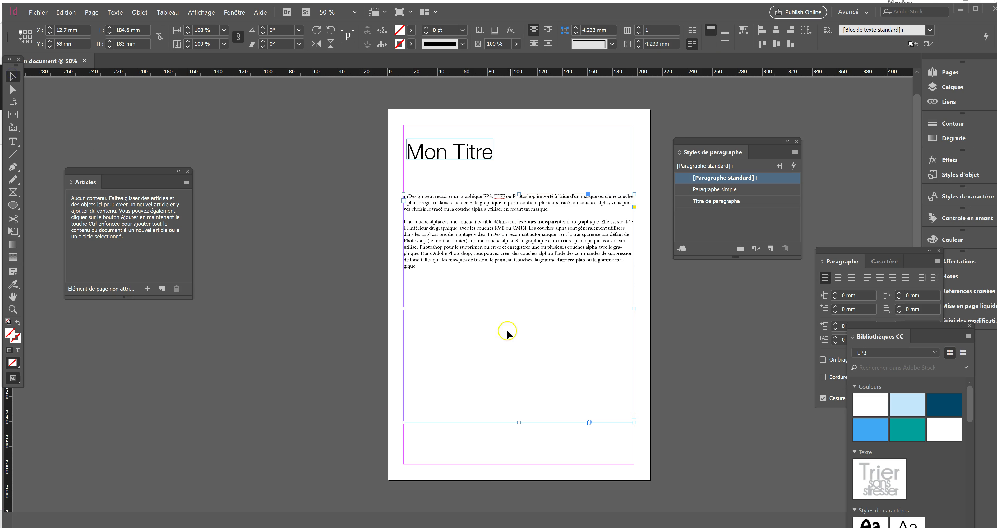
left_click_drag(519, 423, 510, 345)
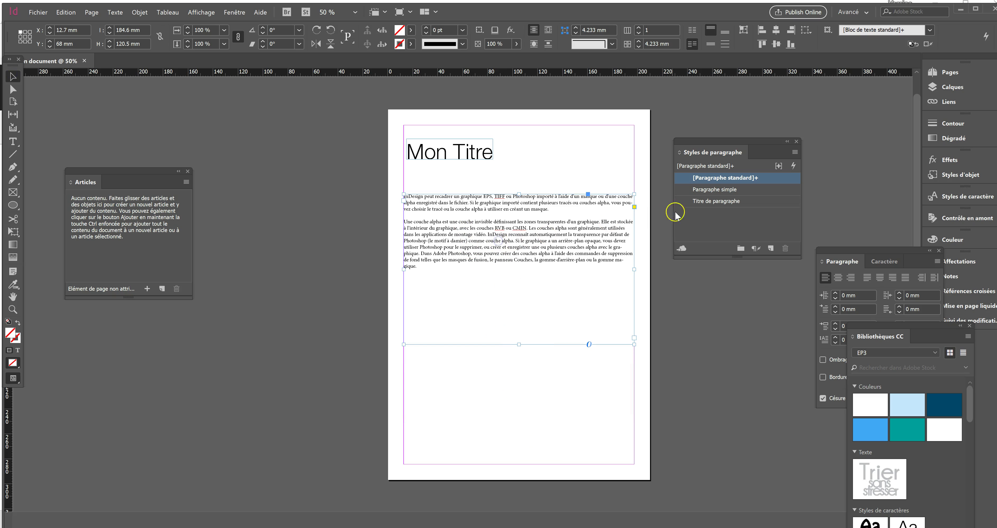
left_click(701, 190)
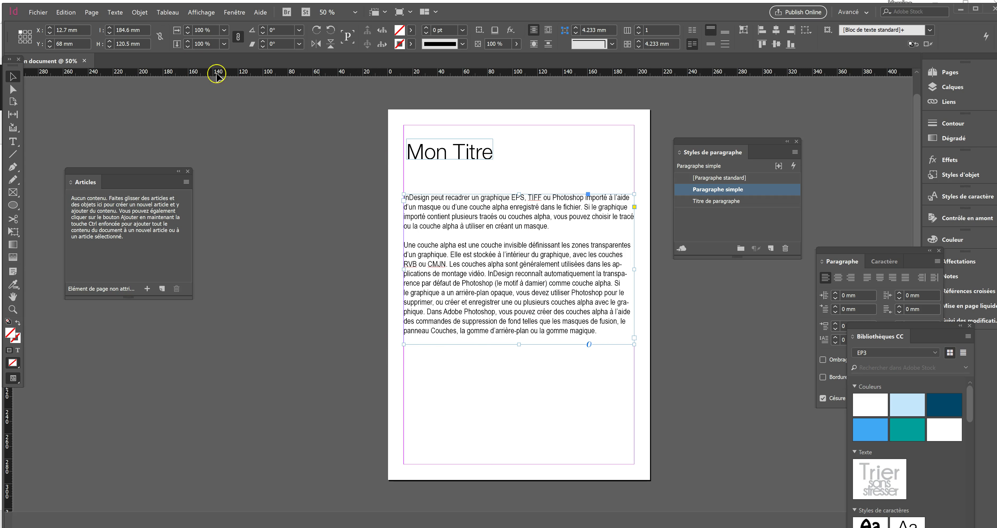
- Set the body text frame to a fixed number of 2 columns in its text frame options
right_click(471, 225)
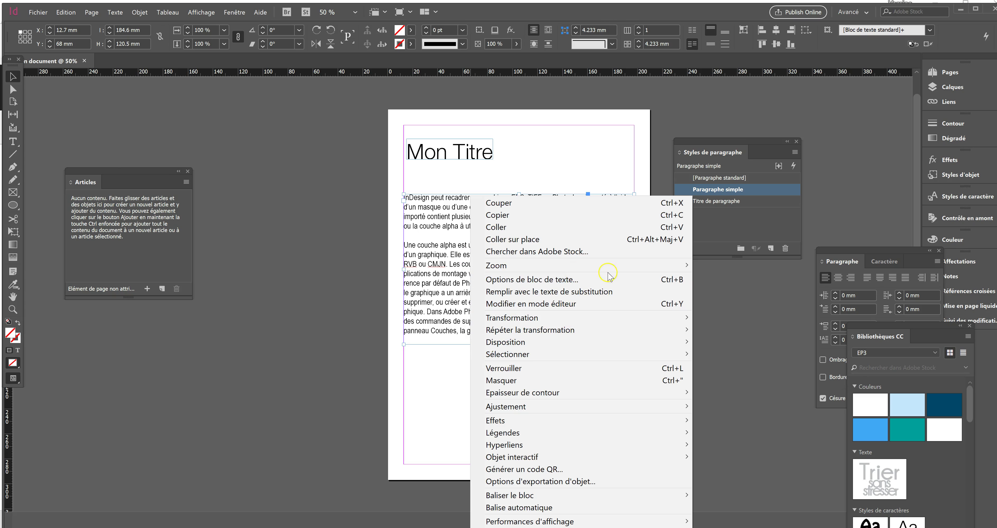
left_click(564, 280)
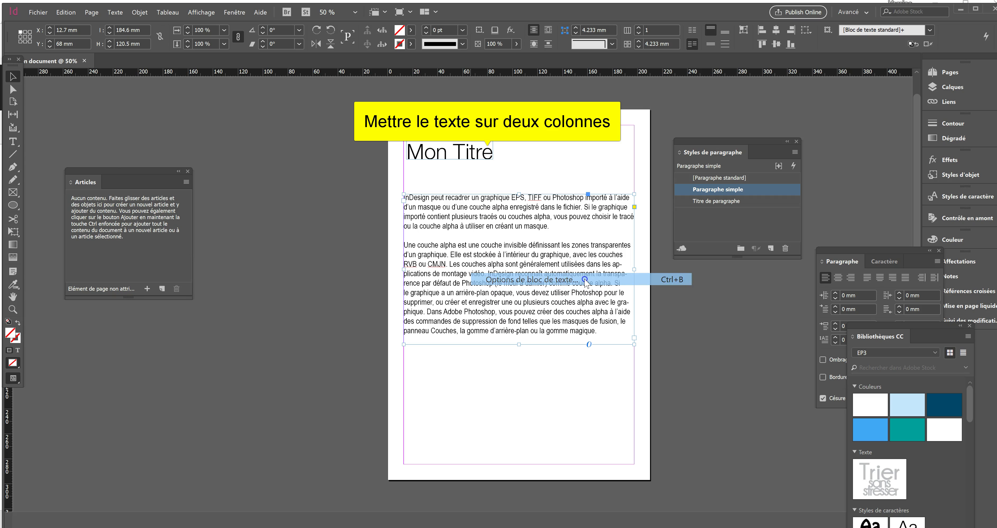
left_click_drag(228, 195, 401, 169)
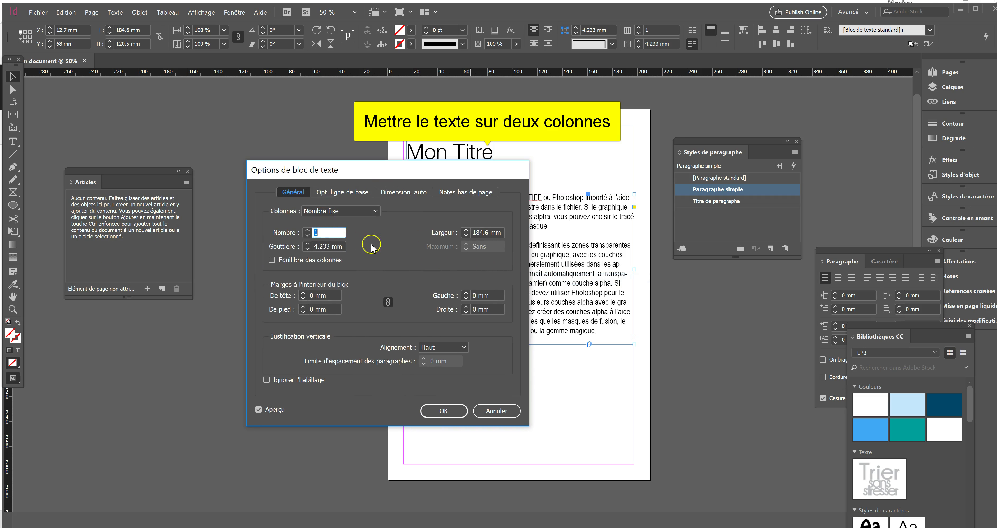
left_click(307, 230)
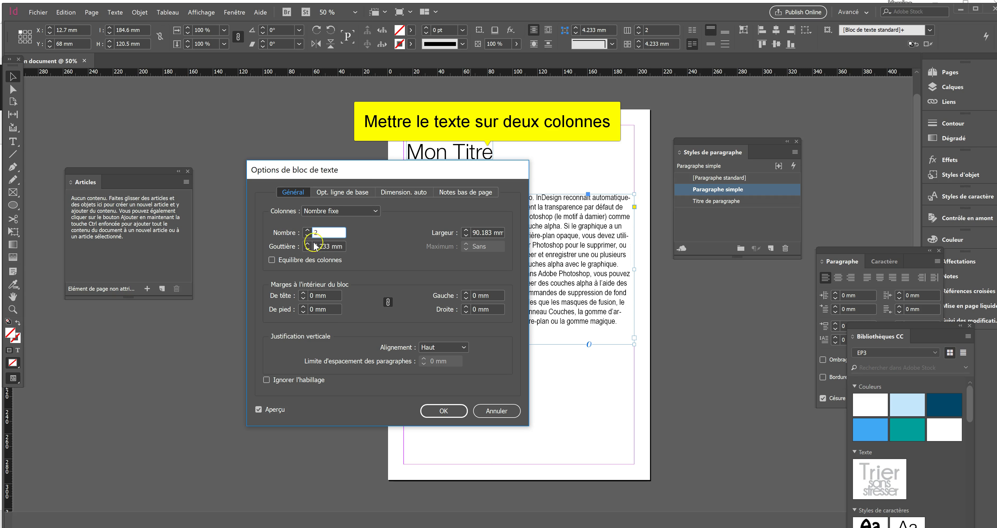
left_click_drag(379, 165, 242, 166)
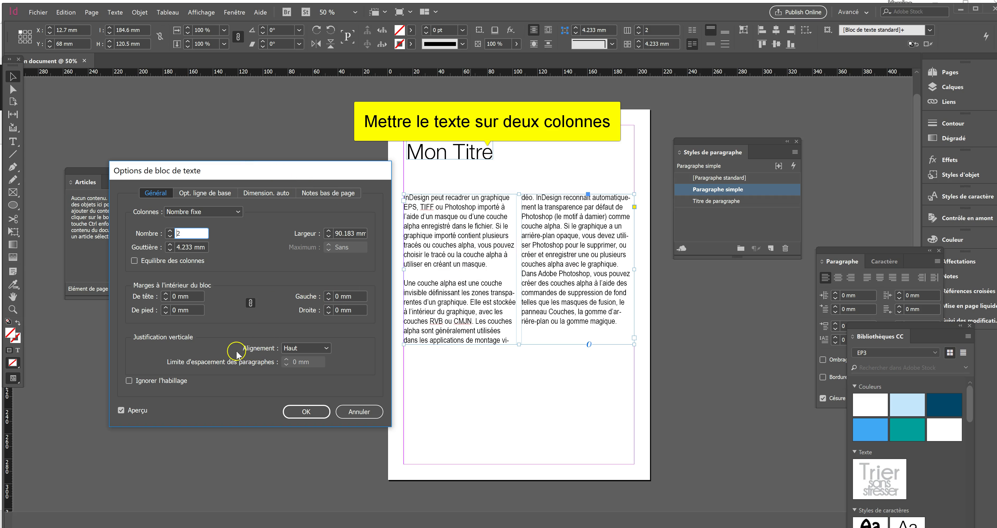
- Compare the layout with column balancing and the preview switched on and off, and accept the text frame options
left_click(134, 261)
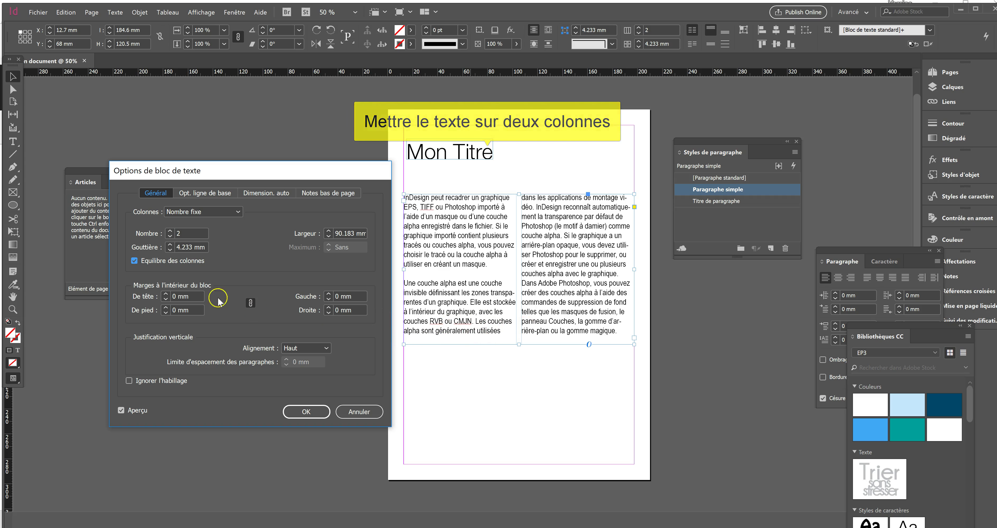
left_click(163, 263)
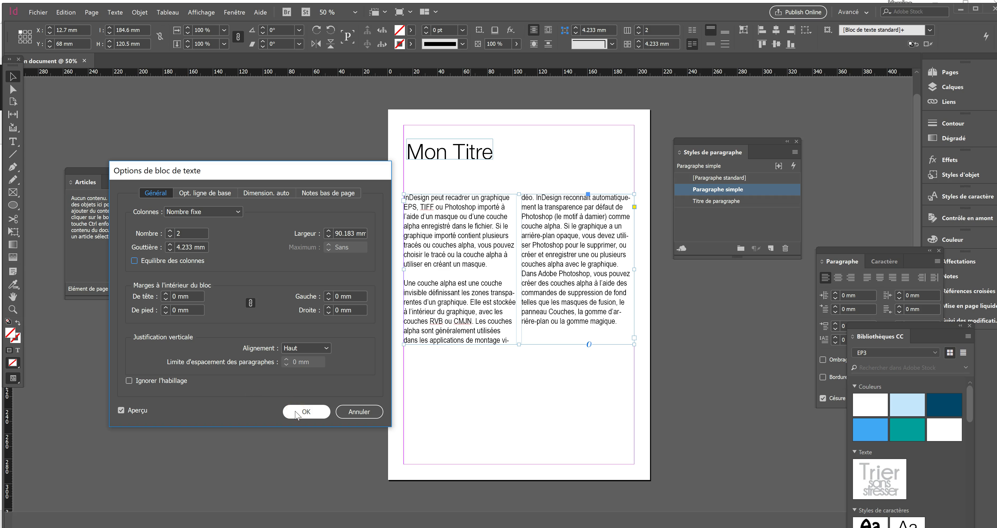
left_click(121, 411)
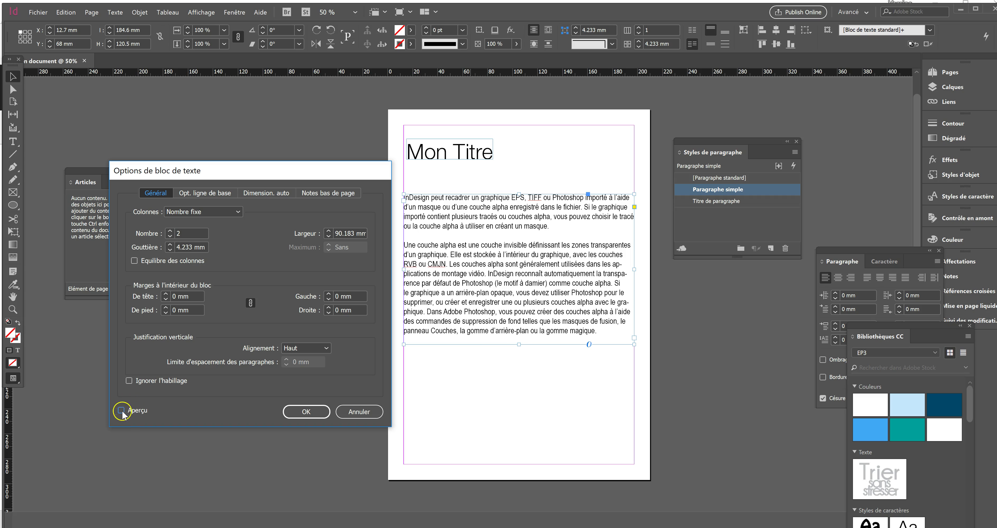
left_click(121, 411)
left_click(326, 413)
- Draw a rectangular placeholder frame about 128.5 × 88 mm below the body text, overlapping the lower part of its frame
left_click(14, 195)
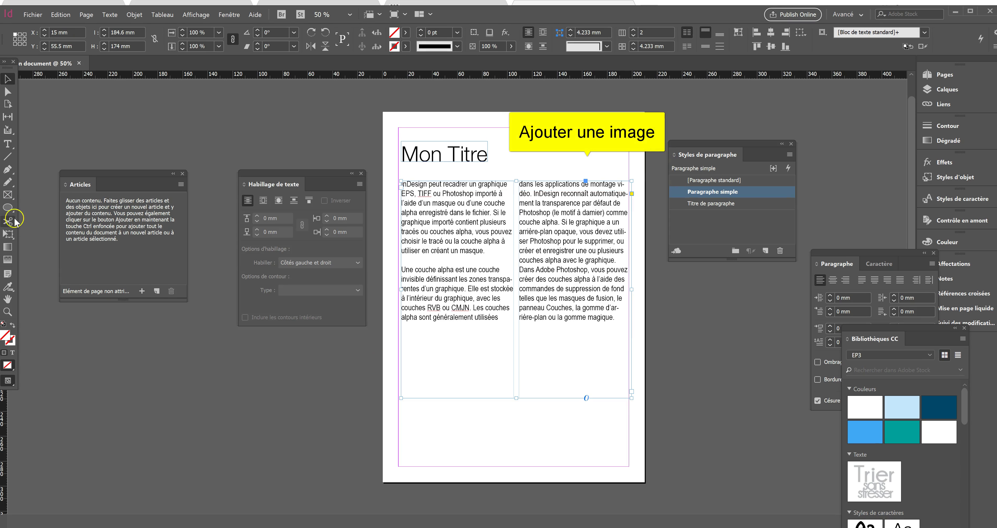
left_click(7, 195)
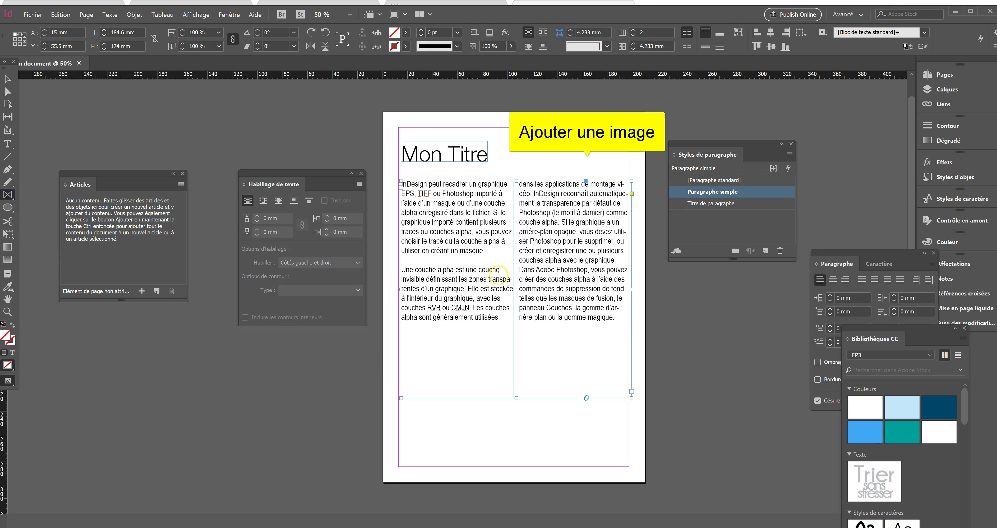
mouse_move(430, 338)
left_mouse_down()
mouse_move(558, 401)
mouse_move(591, 447)
left_mouse_up()
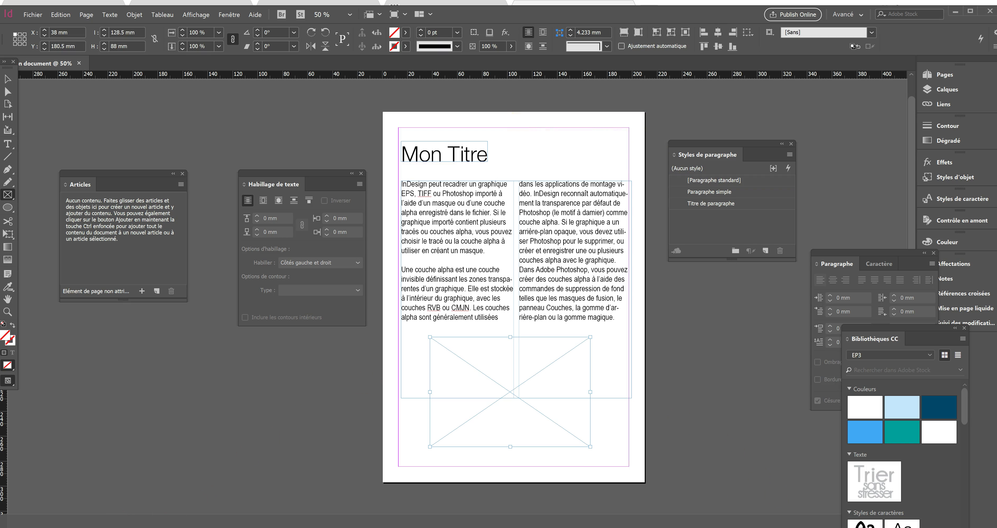
- Place the sky picture téléchargement.jpg from the img folder in File Explorer into the empty graphic frame
mouse_move(171, 526)
left_click(203, 504)
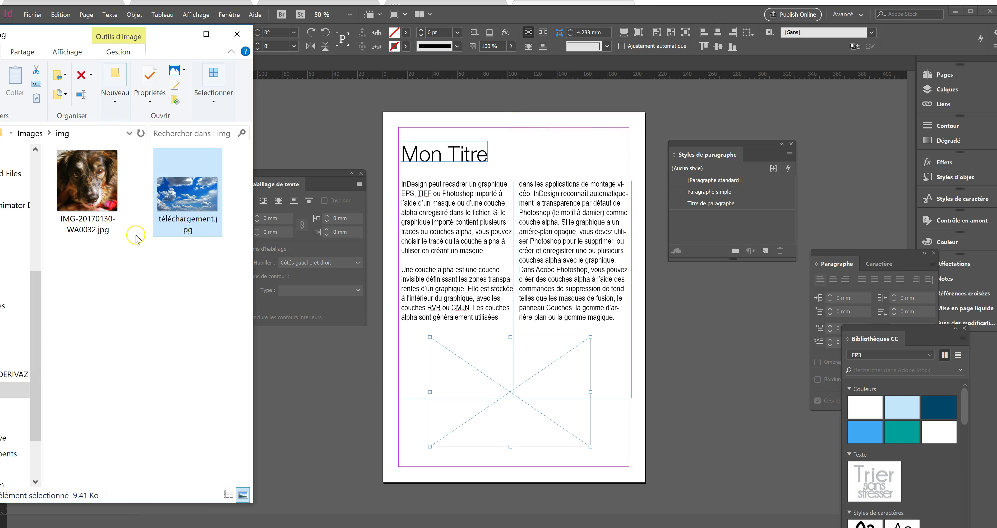
left_click_drag(193, 200, 483, 355)
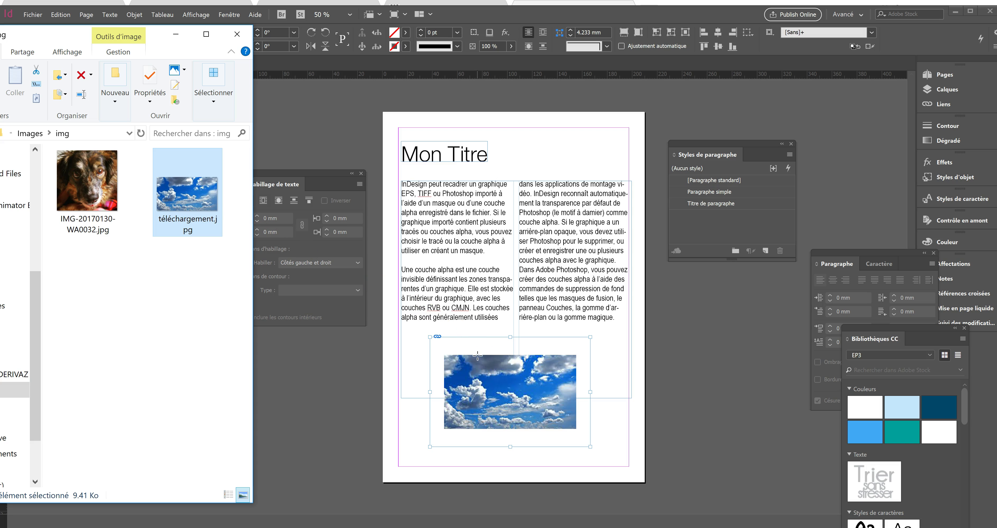
- Return to InDesign and reposition the picture's frame to about X 39 mm, Y 185.5 mm
left_click(385, 341)
left_click(451, 391)
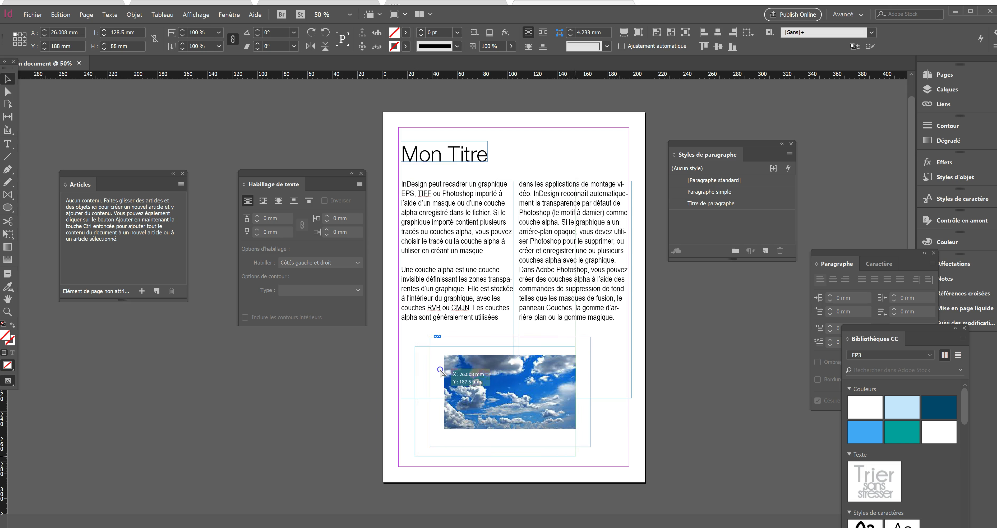
left_click_drag(455, 370, 457, 376)
- Select the sky picture inside its frame and scale it to about 185 % so it fills the frame
double_click(565, 377)
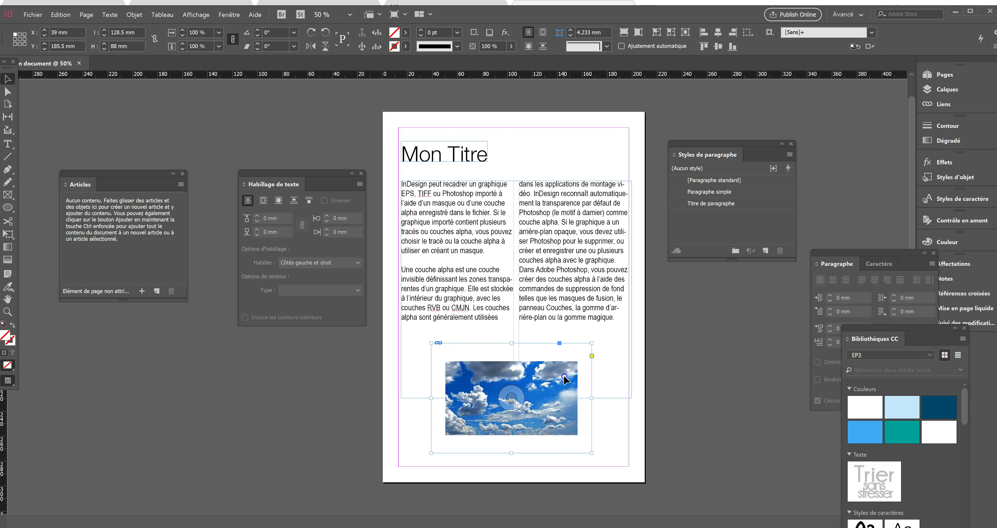
left_click_drag(562, 377, 523, 381)
left_click_drag(522, 381, 552, 388)
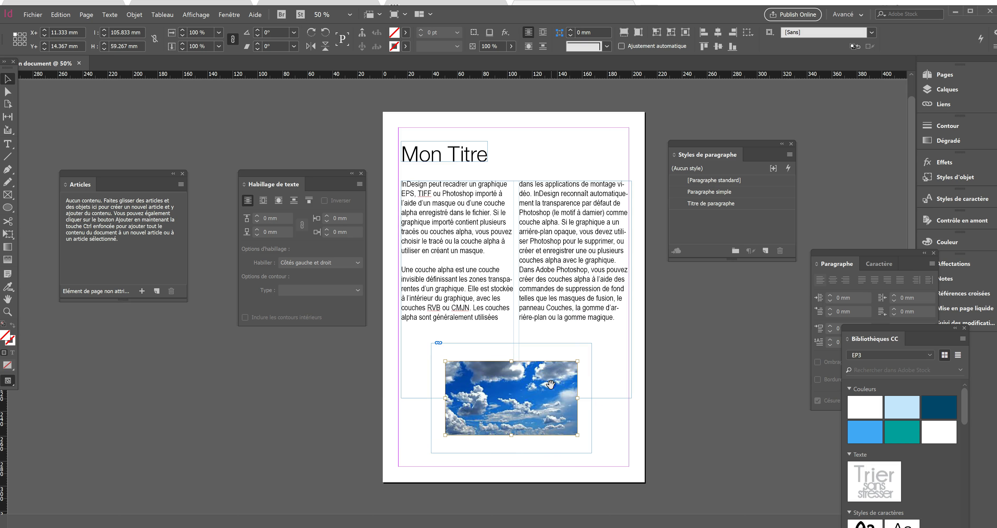
left_click_drag(576, 436, 633, 468)
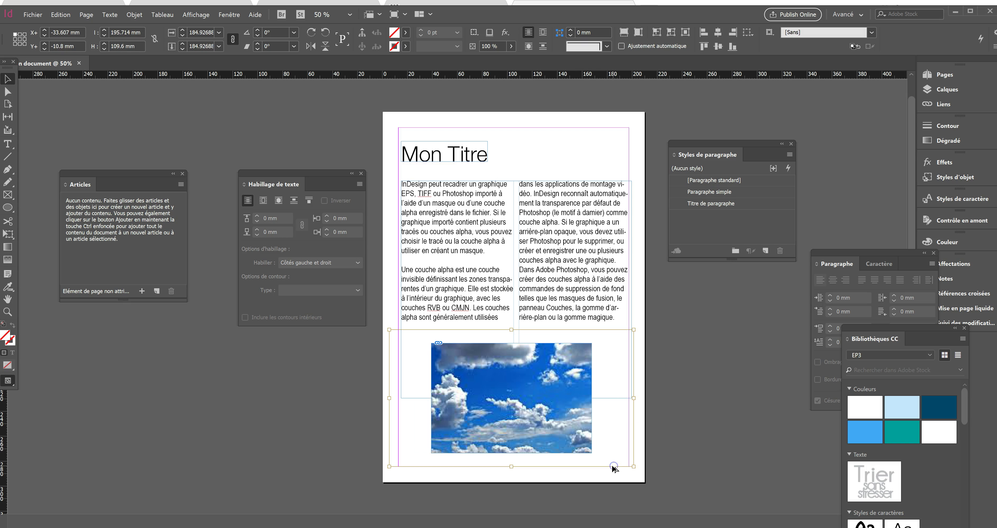
- Move the image frame up to about X 32 mm, Y 152 mm and adjust the picture's position inside it
left_click(646, 430)
left_click(540, 383)
left_click_drag(535, 364, 515, 358)
double_click(531, 333)
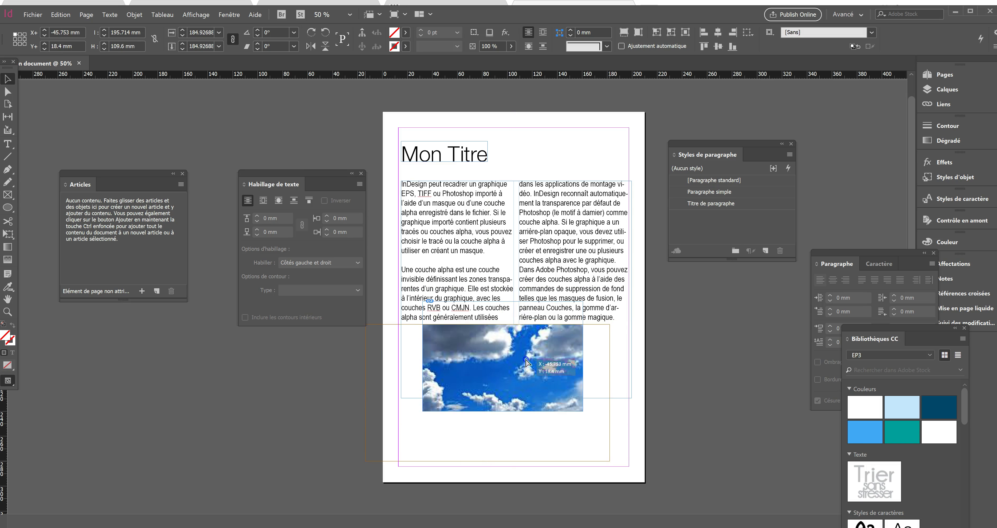
left_click(537, 459)
left_click(532, 401)
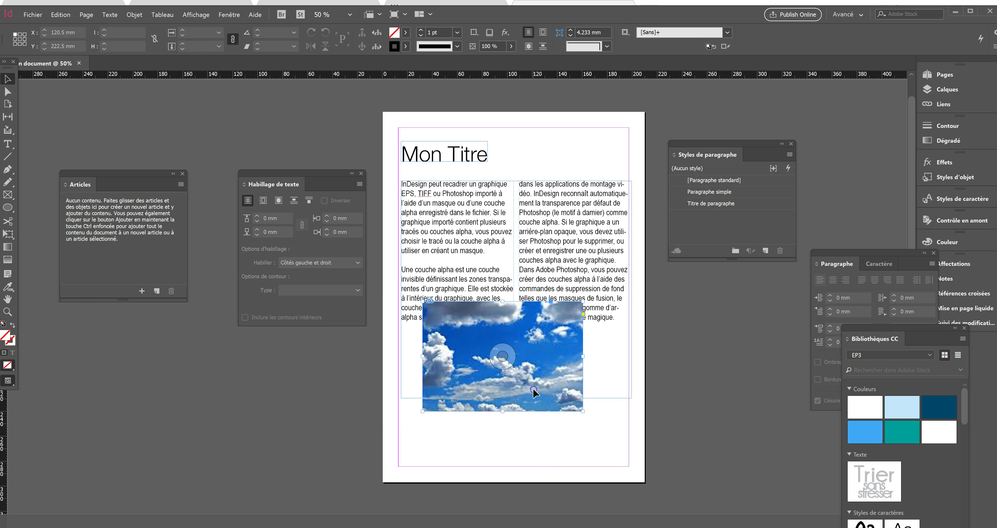
- Move the sky image further up over both text columns and wrap the text around its bounding box
left_click(13, 240)
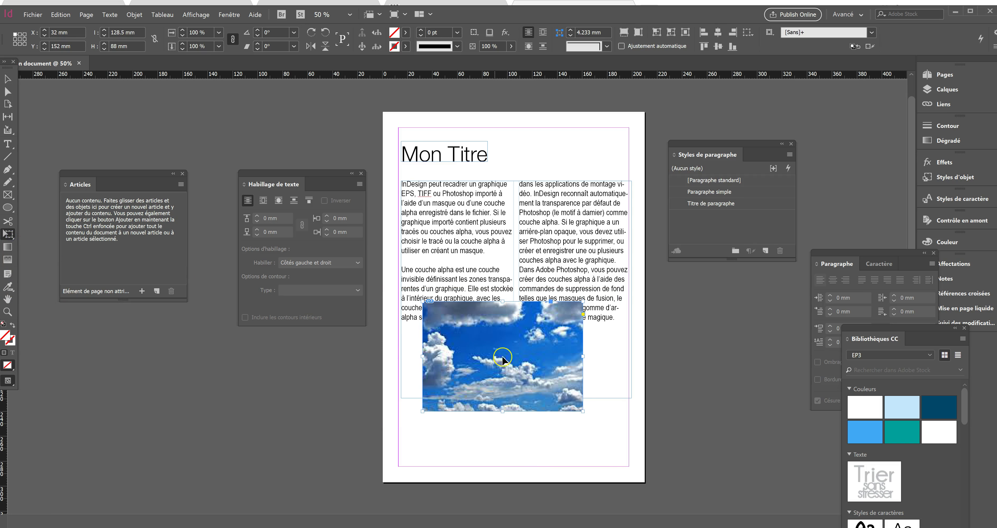
left_click_drag(509, 401, 506, 353)
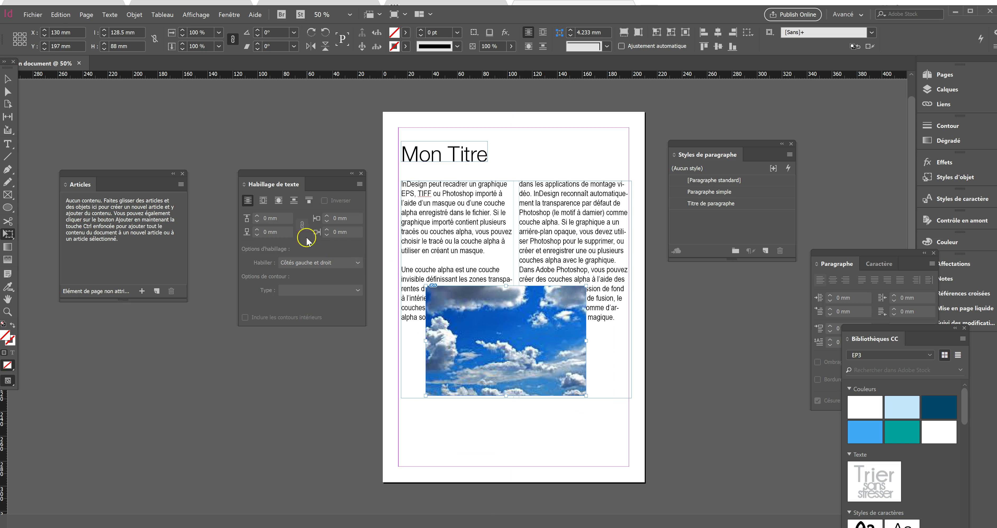
left_click(269, 202)
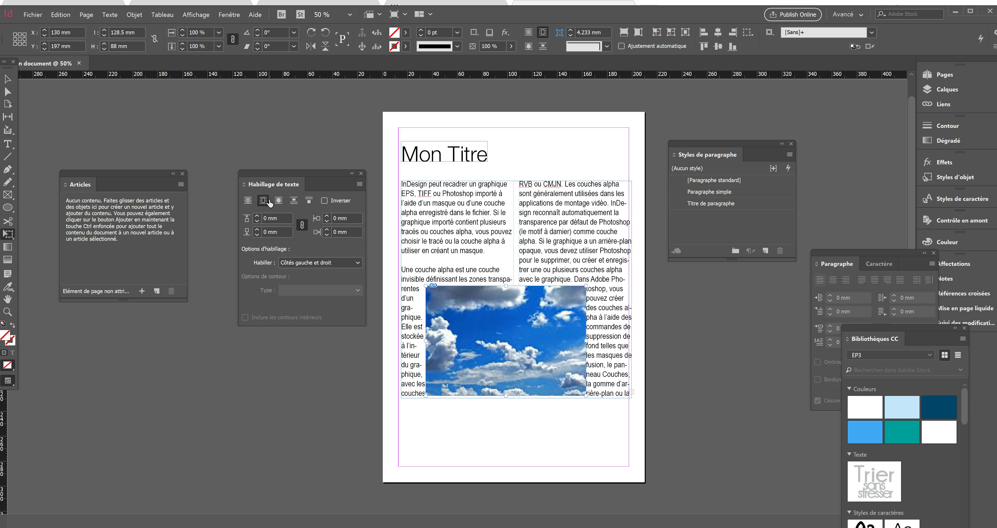
- Move the sky image over to the page's left margin and set its text wrap offset to 8 mm on all sides
left_click_drag(523, 372, 497, 379)
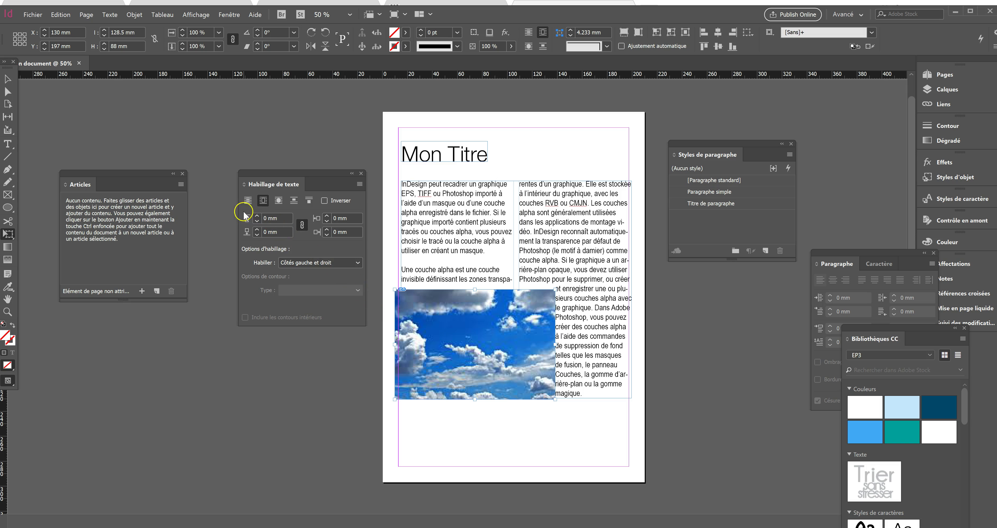
left_click(256, 217)
left_click(256, 216)
left_click(256, 217)
left_click(256, 217)
left_click(256, 216)
left_click(256, 217)
left_click(256, 216)
left_click(256, 217)
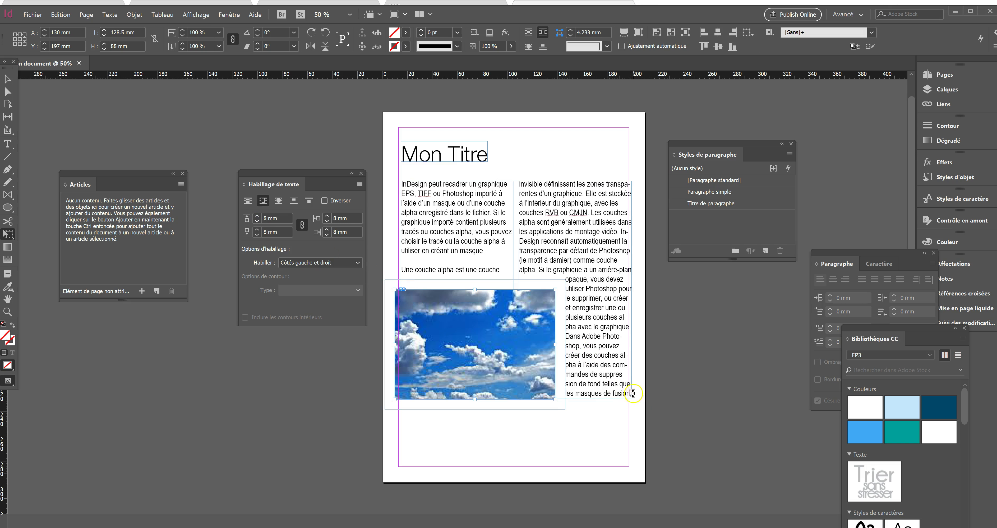
- Extend the two-column text frame downward to a height of about 220 mm
left_click(8, 81)
left_click(536, 400)
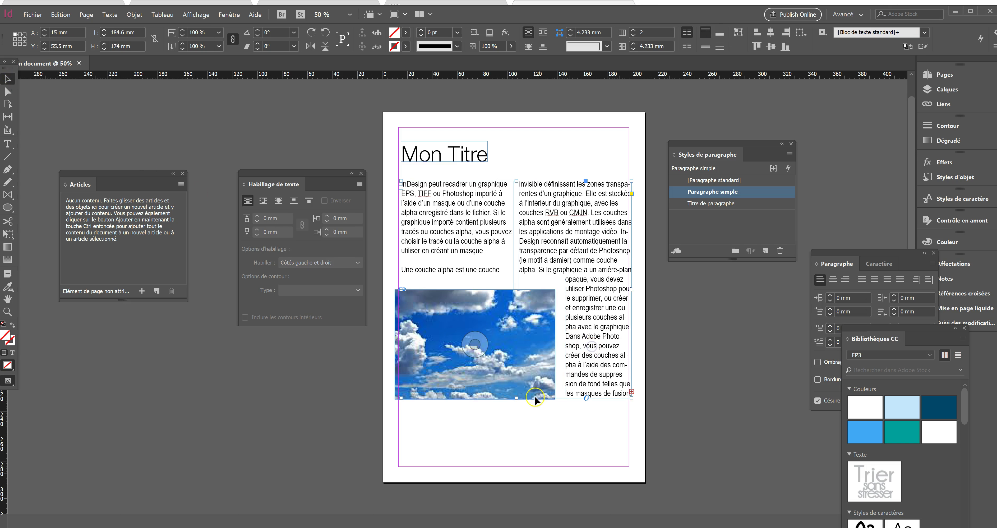
left_click_drag(516, 399, 517, 421)
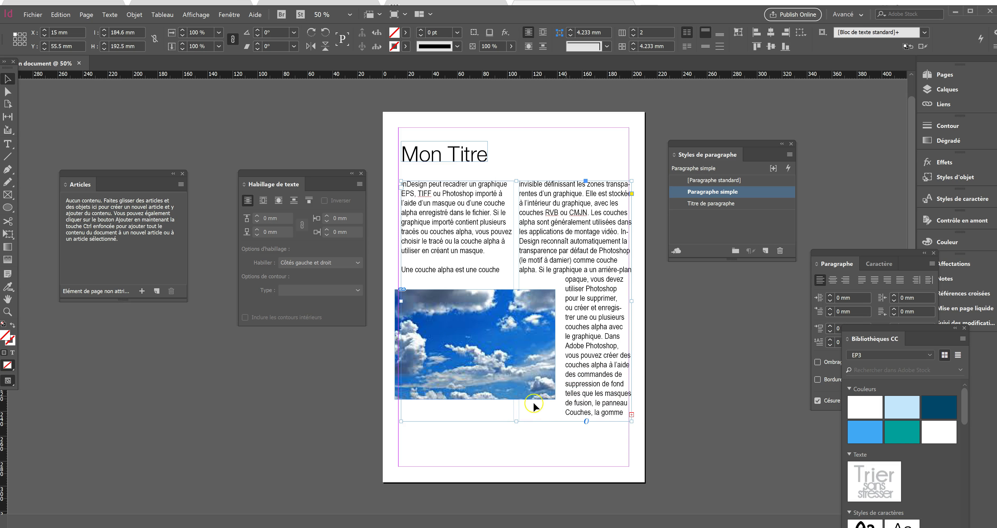
left_click_drag(517, 422, 517, 456)
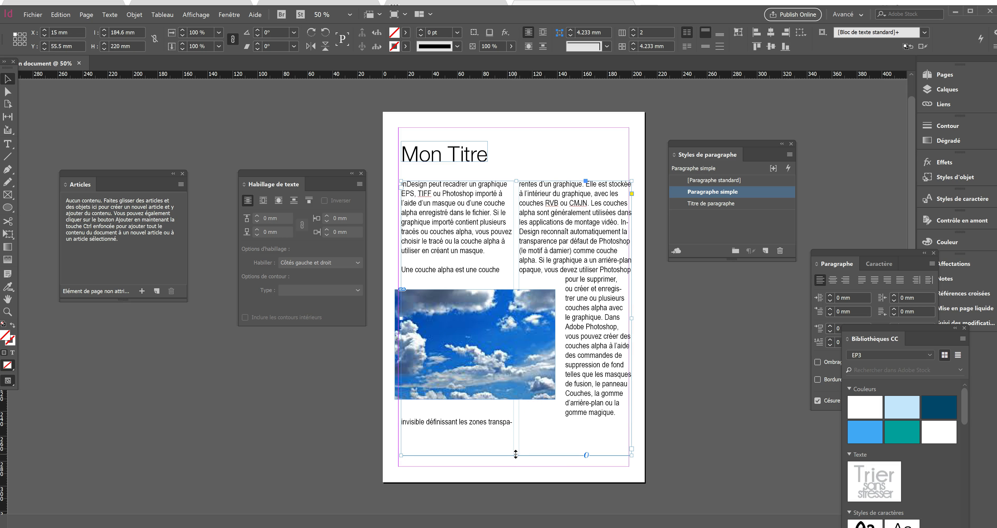
- Move the two-column text frame to about X 12.7 mm, Y 47.5 mm, aligned with the side margins, and deselect it
left_click(525, 454)
left_click_drag(518, 456, 517, 453)
left_click_drag(517, 454, 514, 444)
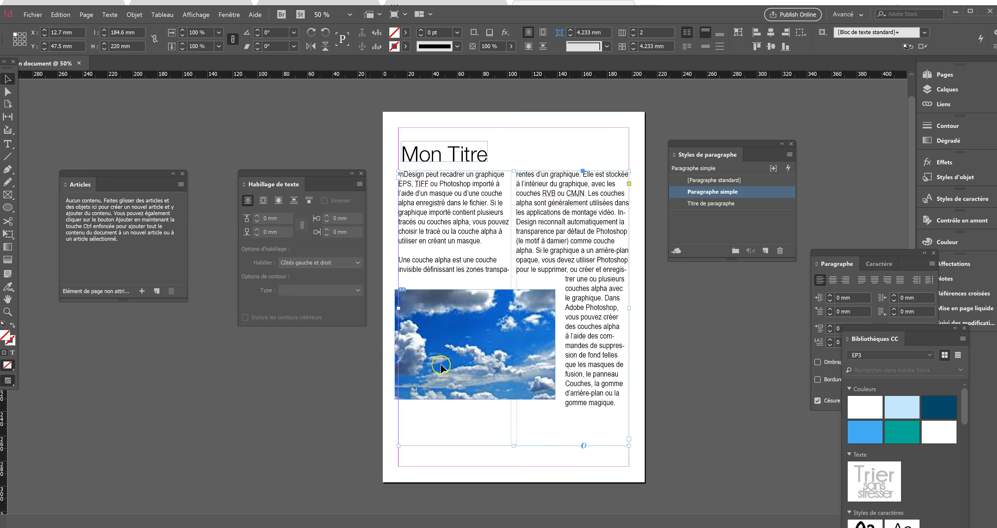
left_click(548, 457)
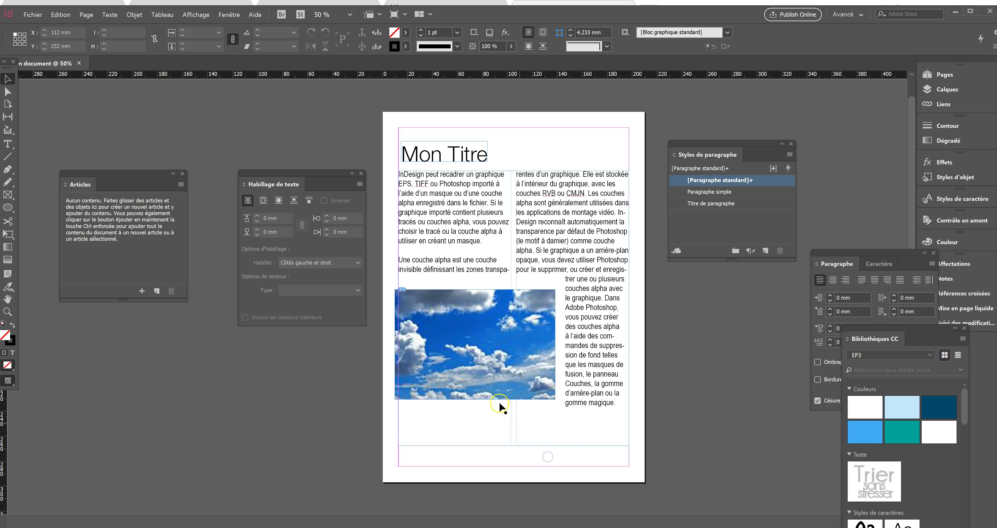
- Show the object styles (Styles d'objet) and select the sky image
left_click(419, 354)
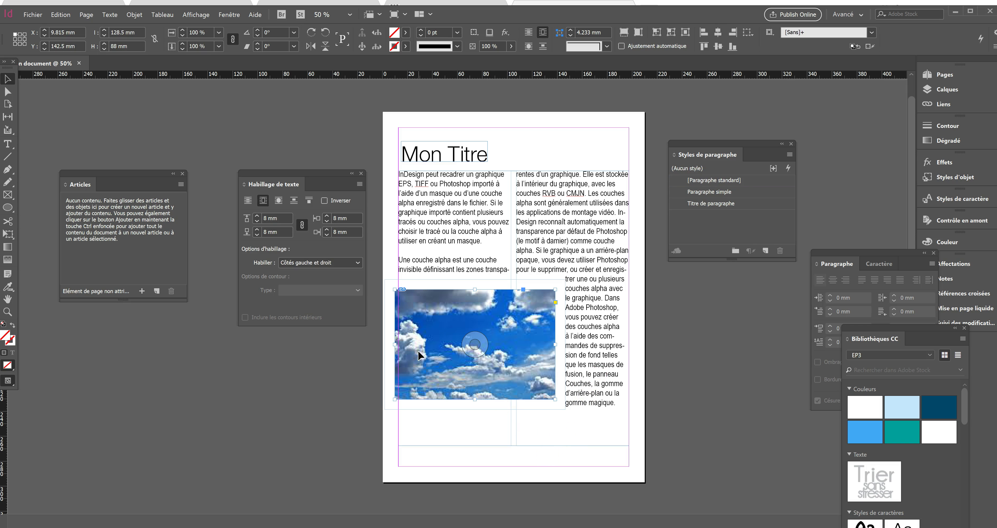
left_click(225, 16)
left_click(256, 286)
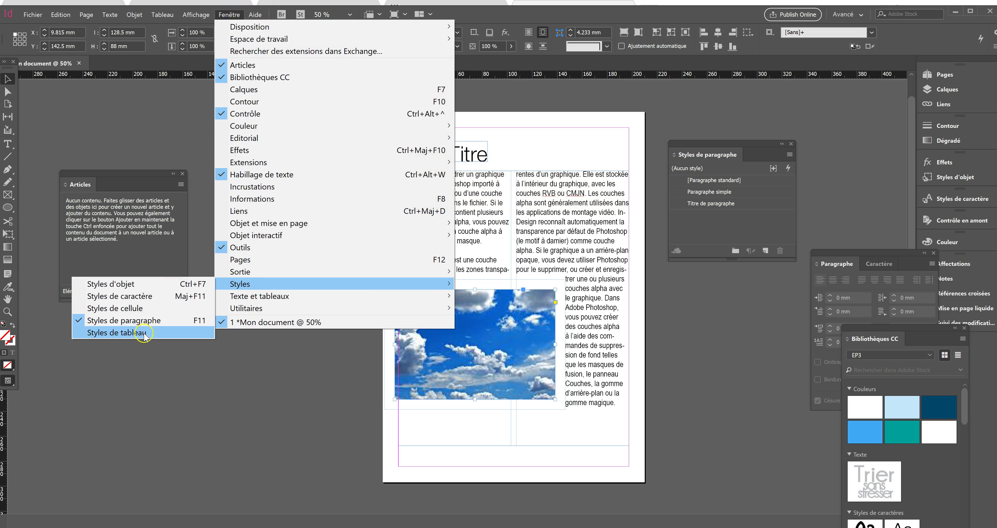
left_click(149, 285)
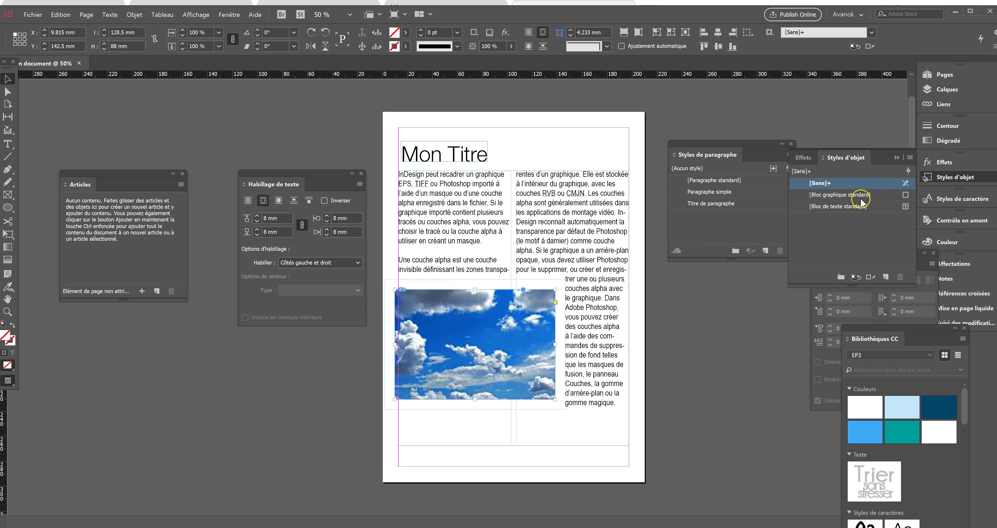
left_click(653, 421)
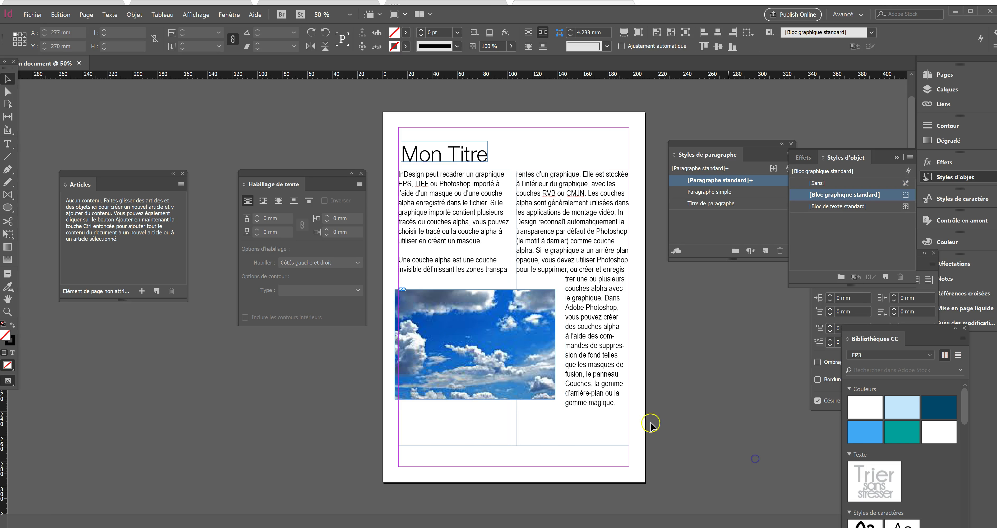
left_click(531, 368)
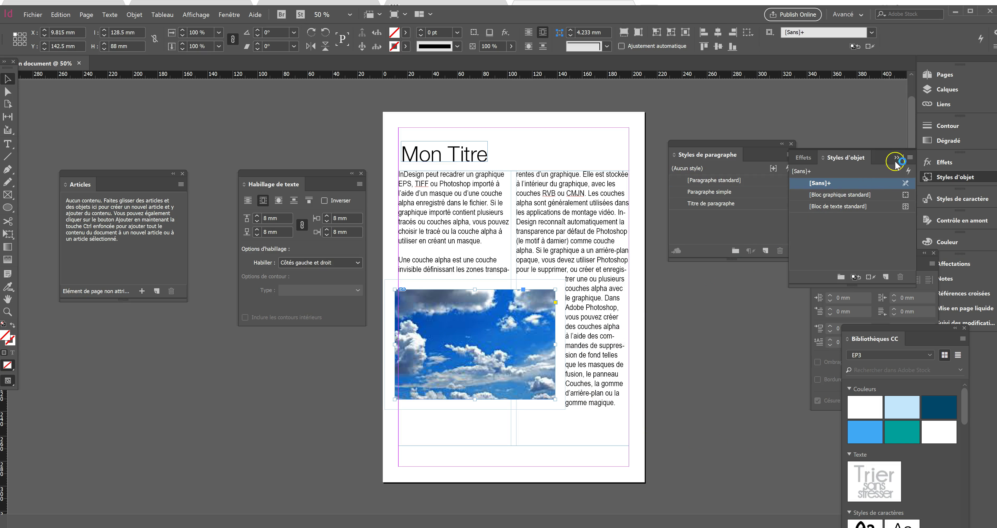
- Create a new object style named "Images avec marge" from the selected sky image
left_click(908, 159)
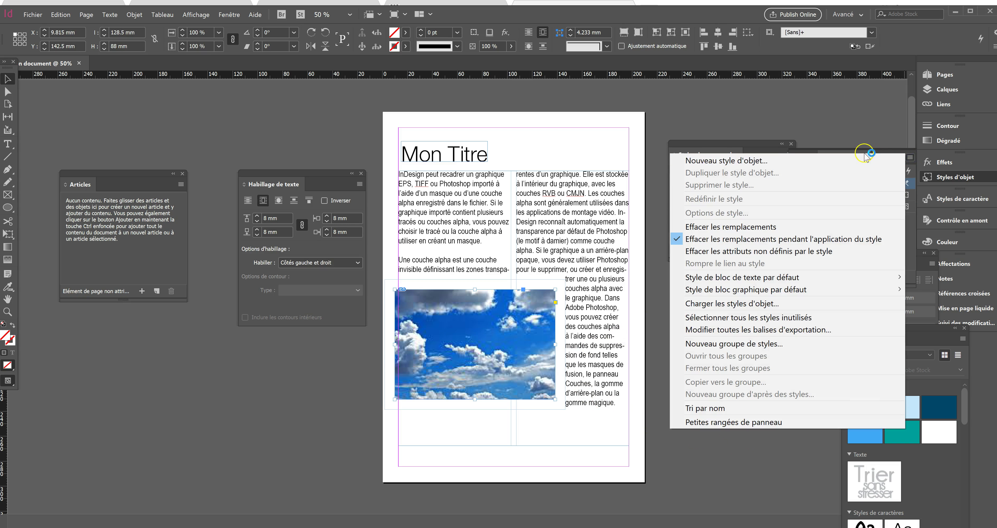
left_click(852, 162)
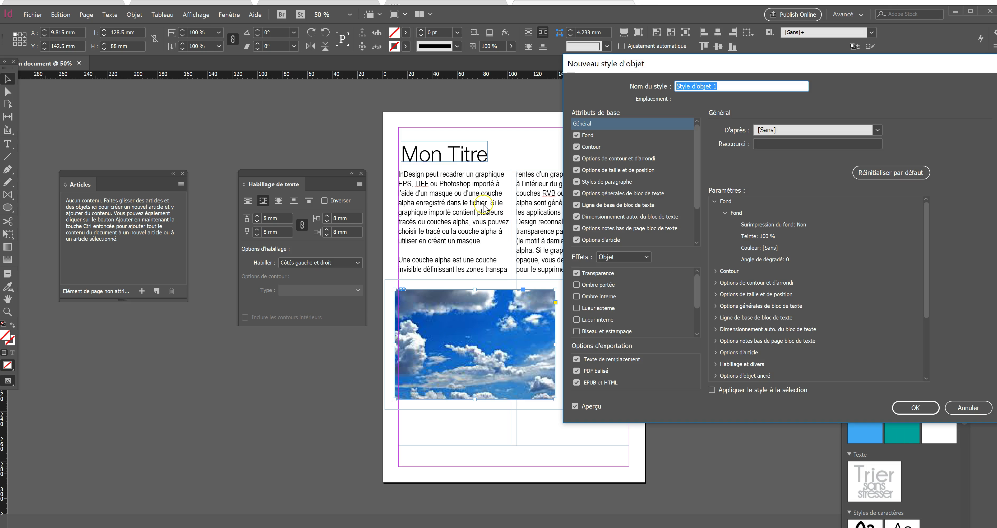
type("i?")
key("BackSpace")
key("Caps_Lock")
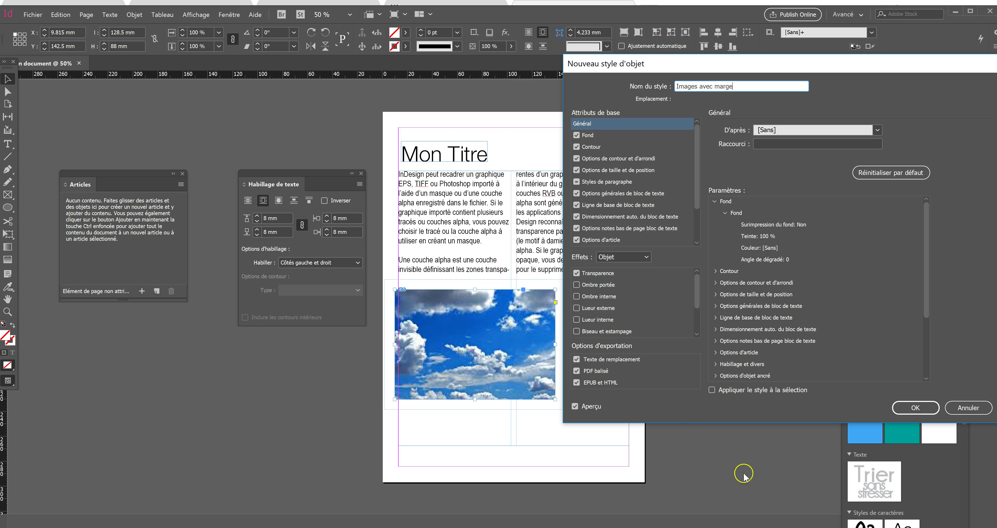
left_click(914, 407)
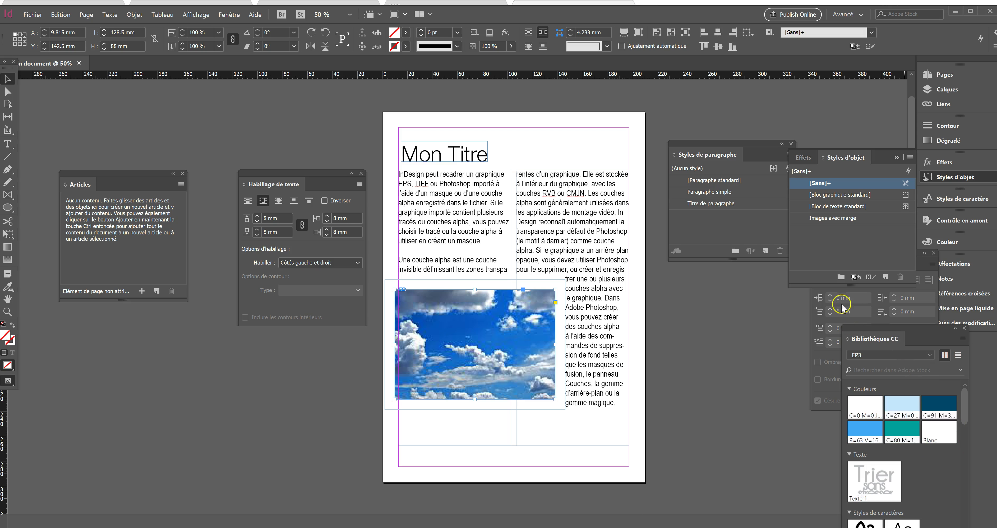
- Try the [Bloc graphique standard] and [Bloc de texte standard] object styles on the sky image, ending with "Images avec marge"
left_click(839, 182)
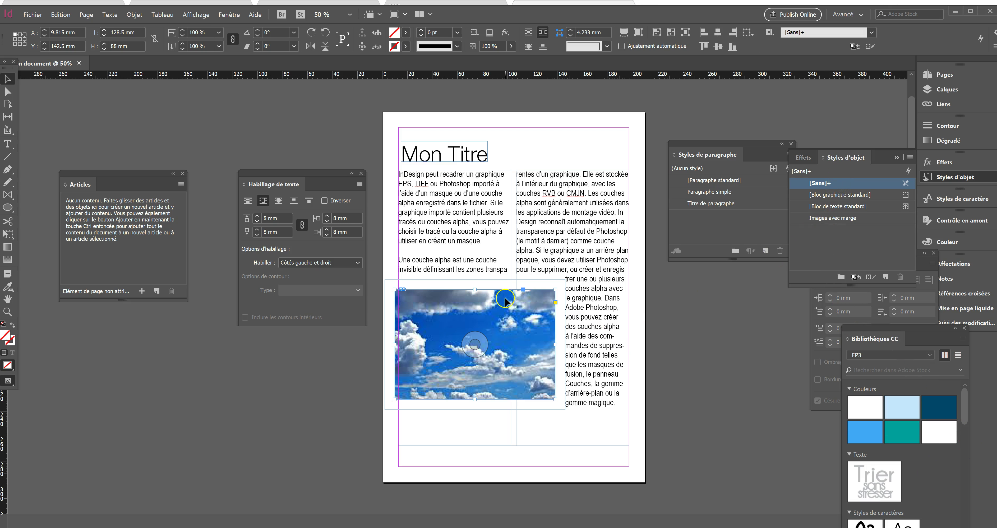
left_click(837, 195)
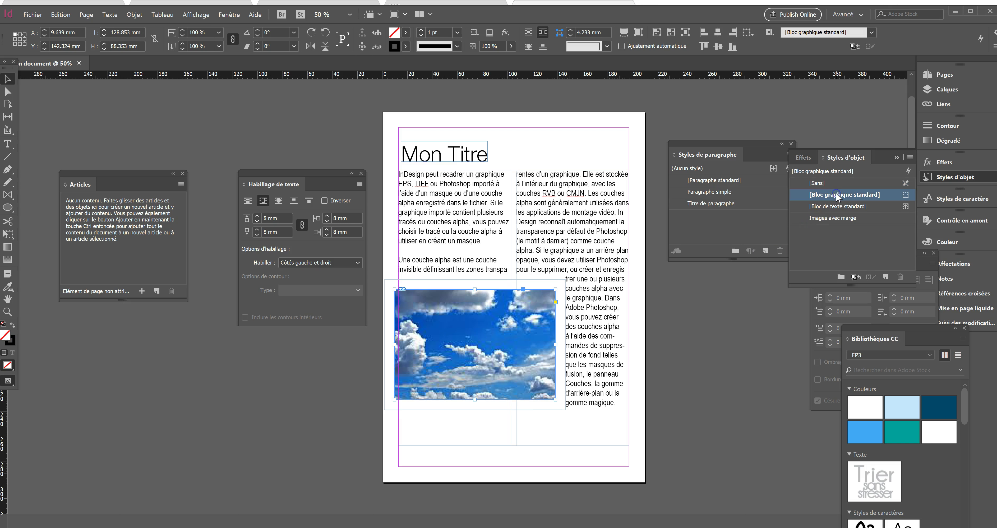
left_click(830, 206)
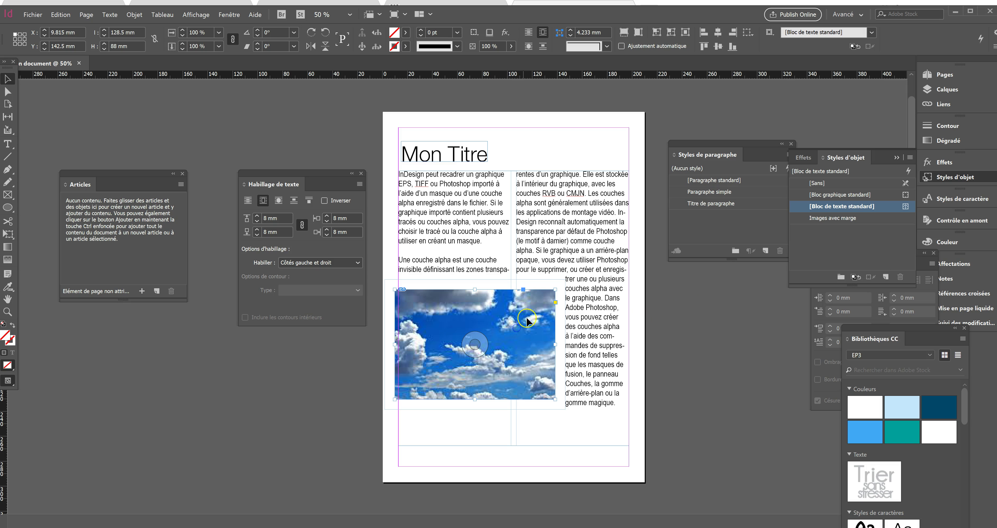
left_click(843, 218)
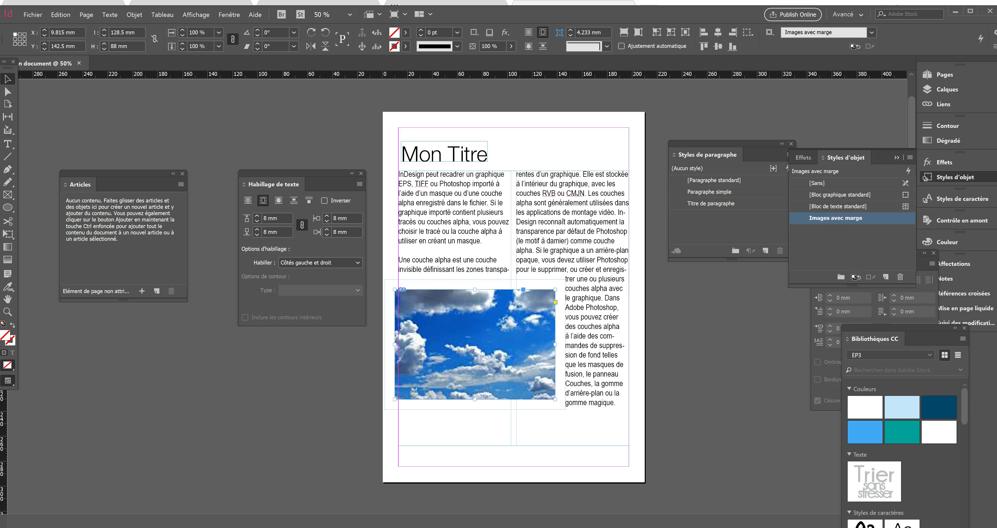
- Draw a circular graphic frame about 43 mm in diameter over the upper part of the second text column
left_click(453, 232)
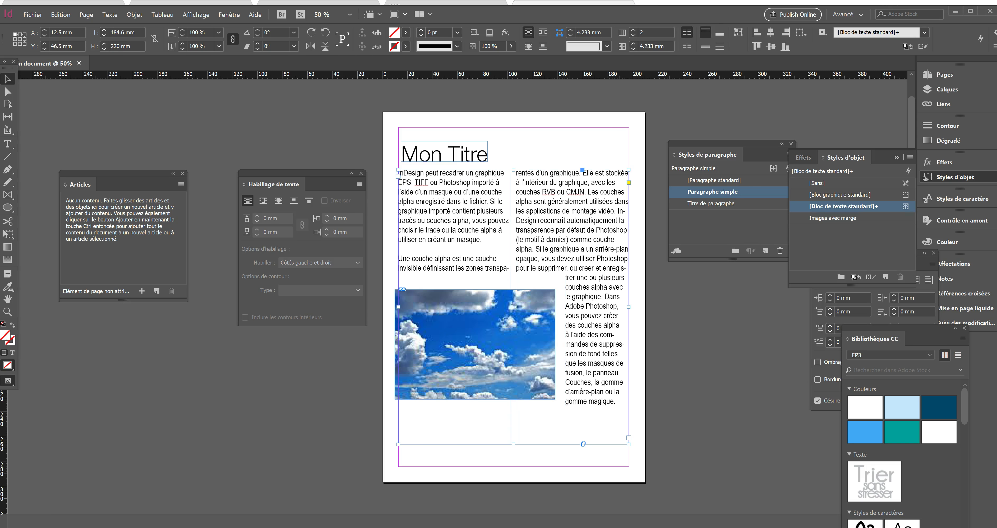
left_click(8, 195)
left_click(49, 219)
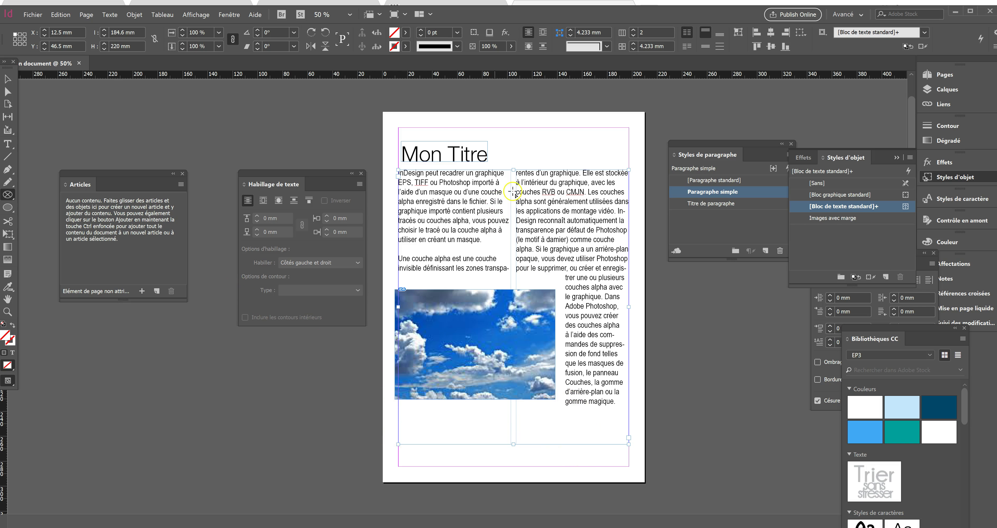
left_click_drag(526, 188, 583, 241)
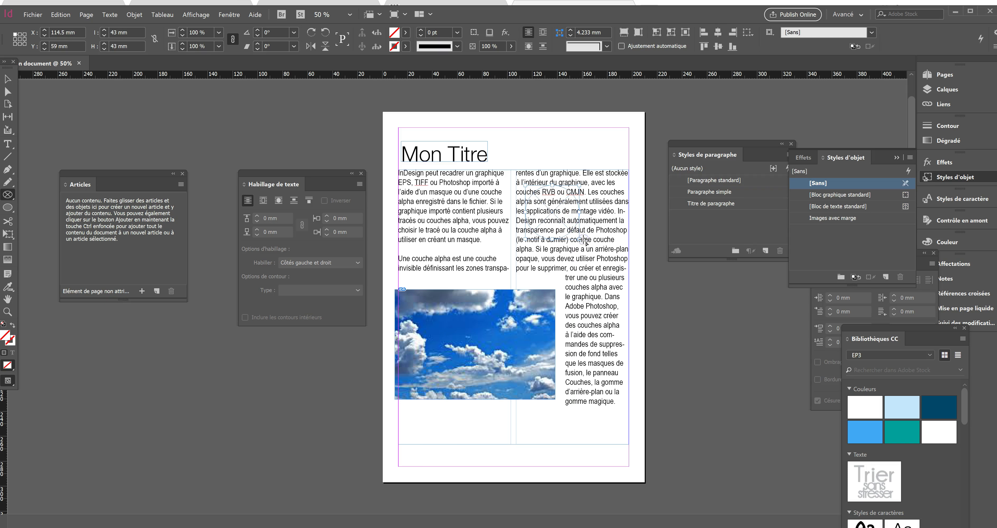
- Fill the circular frame with the cyan swatch C=100 M=0 J=0 N=0
left_click(404, 33)
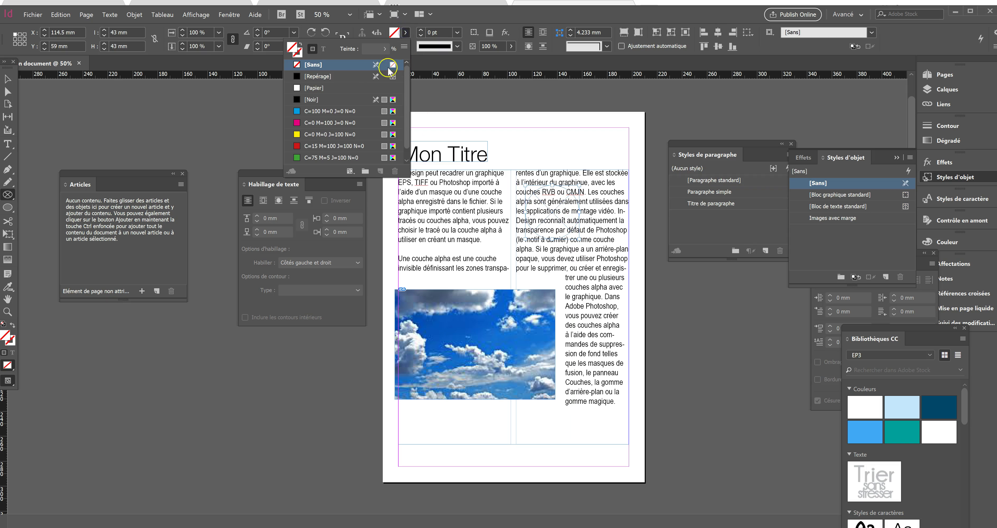
left_click(312, 112)
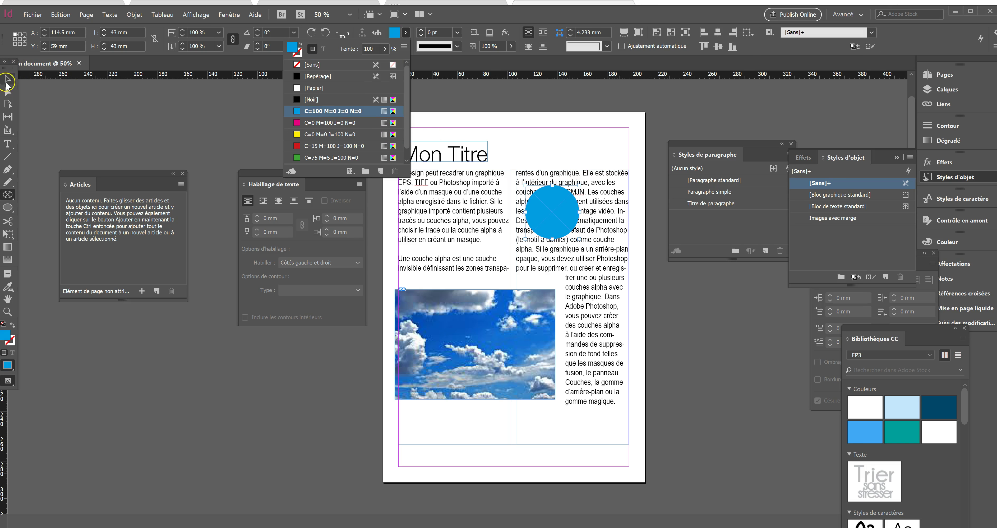
left_click(7, 80)
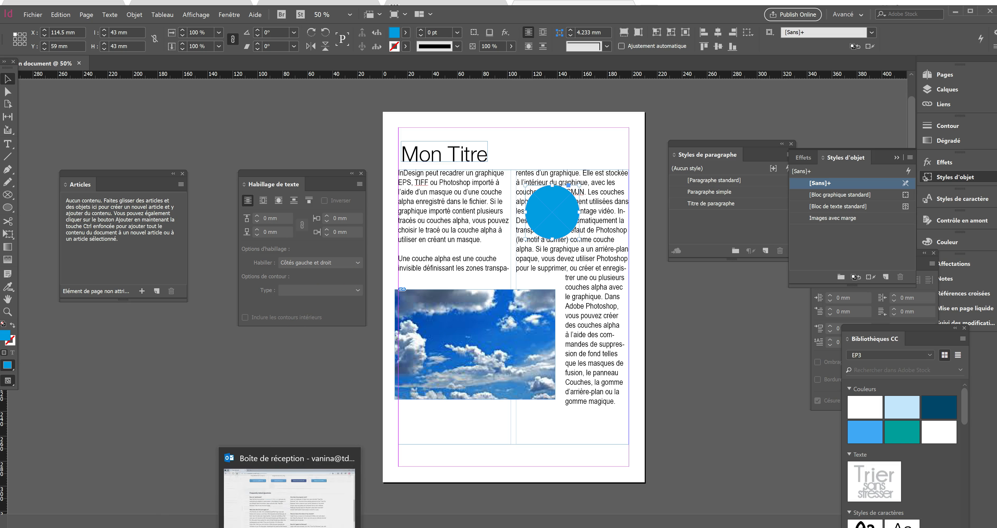
- Place the image IMG-20170130-WA0032.jpg from the img folder in File Explorer into the circular frame
mouse_move(171, 522)
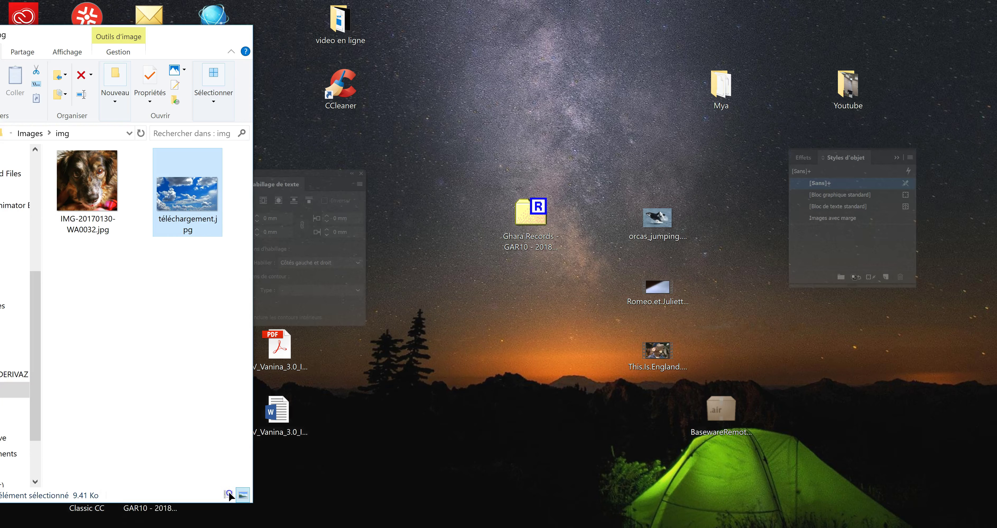
left_click(229, 496)
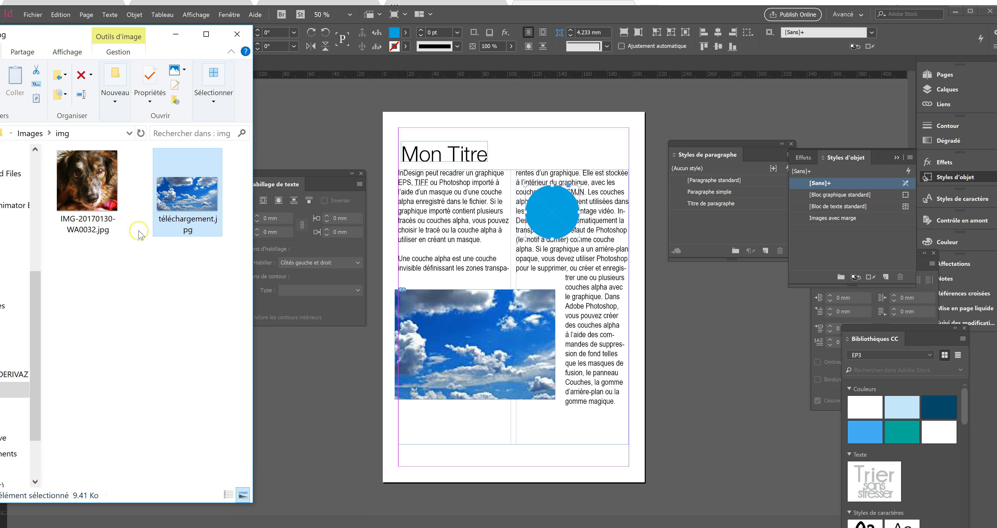
left_click_drag(97, 194, 532, 212)
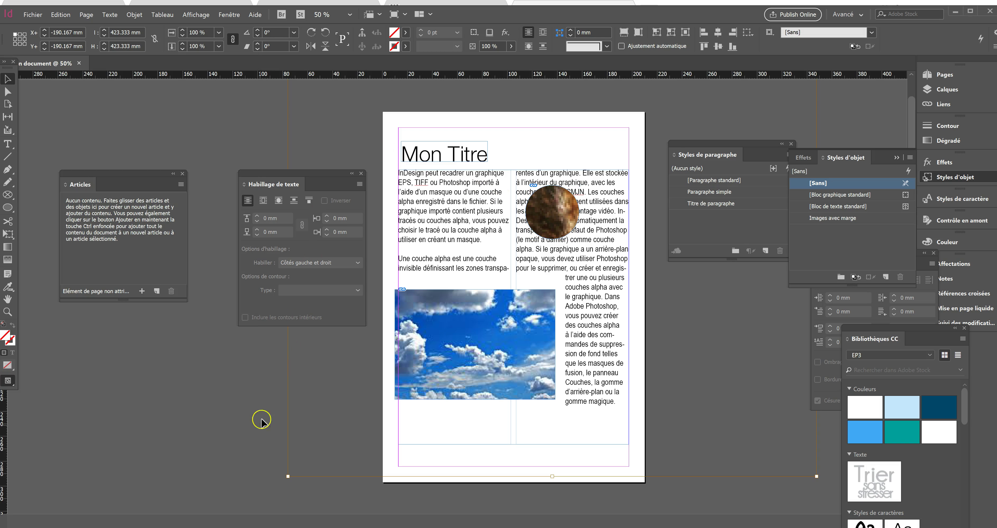
- Scale the dog photo inside the circular frame down to about 54.6 × 54 mm so its face fills the circle
key("Caps_Lock")
left_click_drag(277, 478, 497, 261)
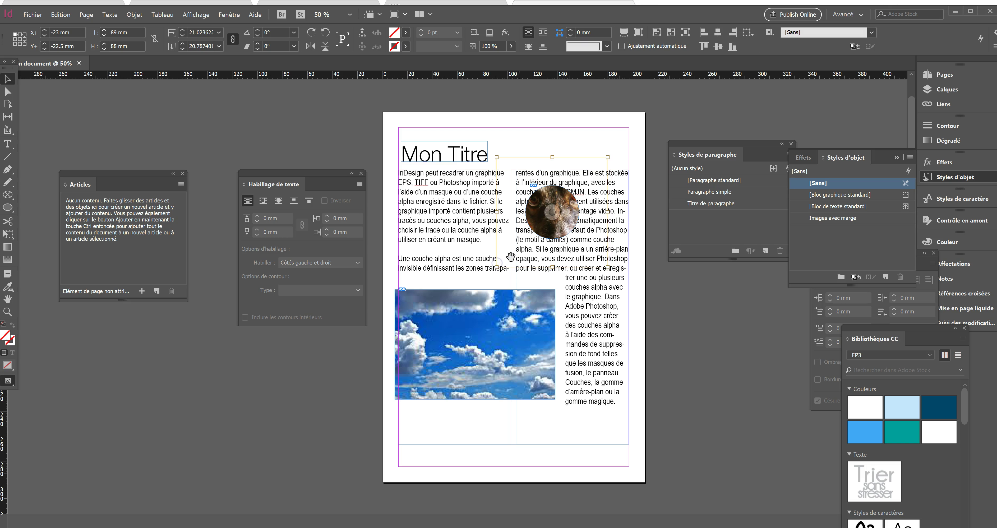
left_click_drag(497, 157, 518, 178)
left_click(627, 229)
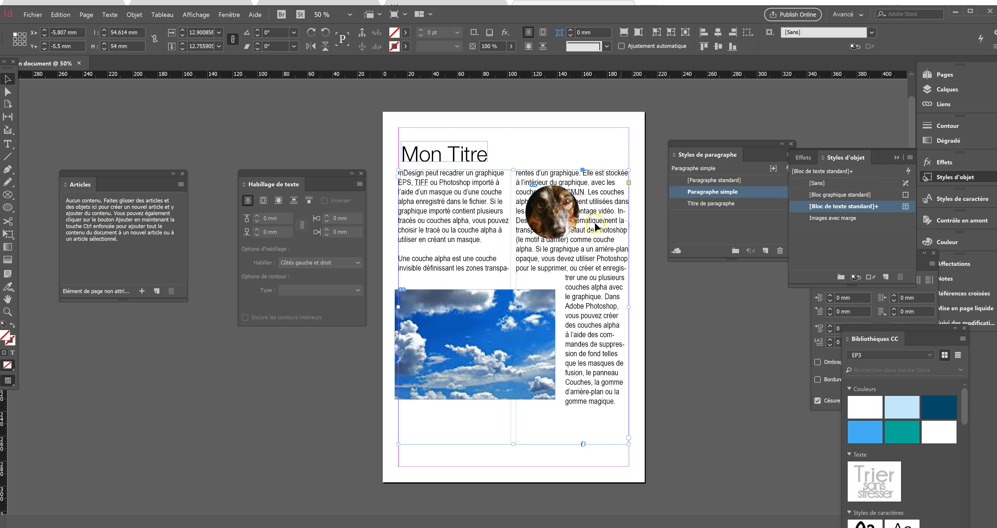
- Apply the "Images avec marge" object style to the dog photo and move the circle between the columns, to about X 95.3 mm, Y 58.5 mm
left_click(552, 213)
left_click(747, 195)
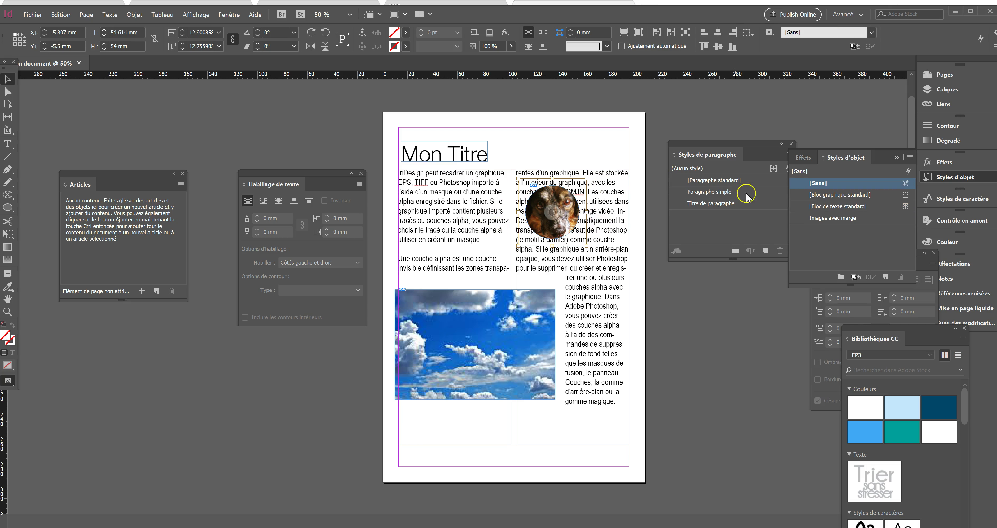
left_click(829, 218)
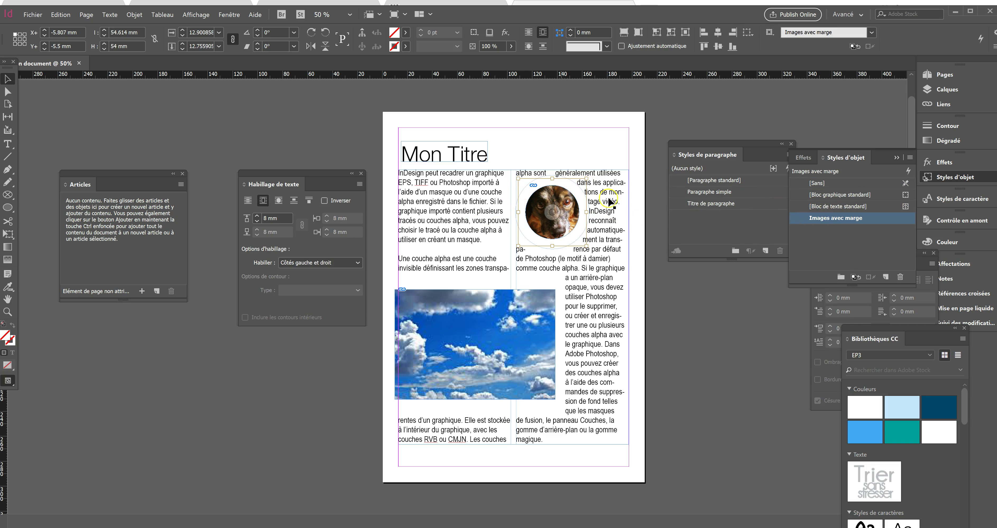
left_click(658, 273)
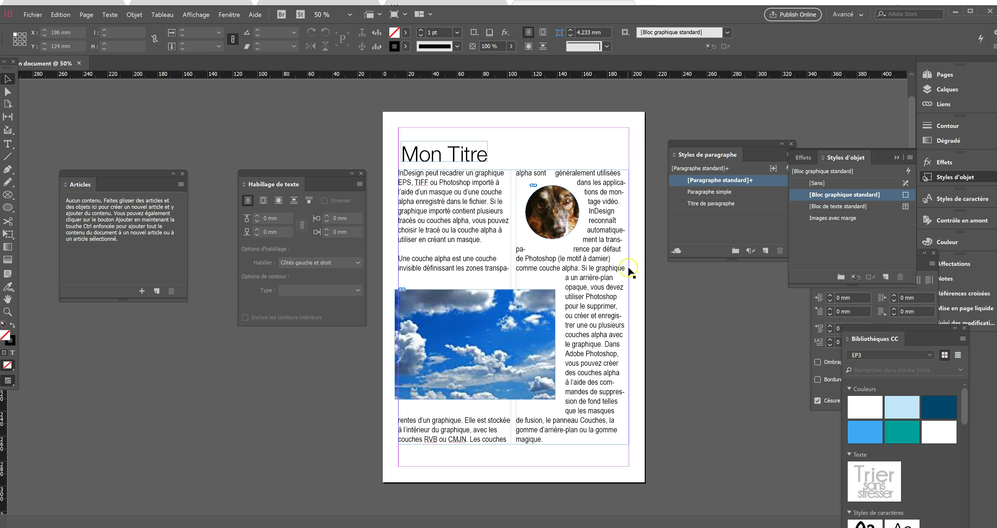
left_click_drag(548, 231, 525, 230)
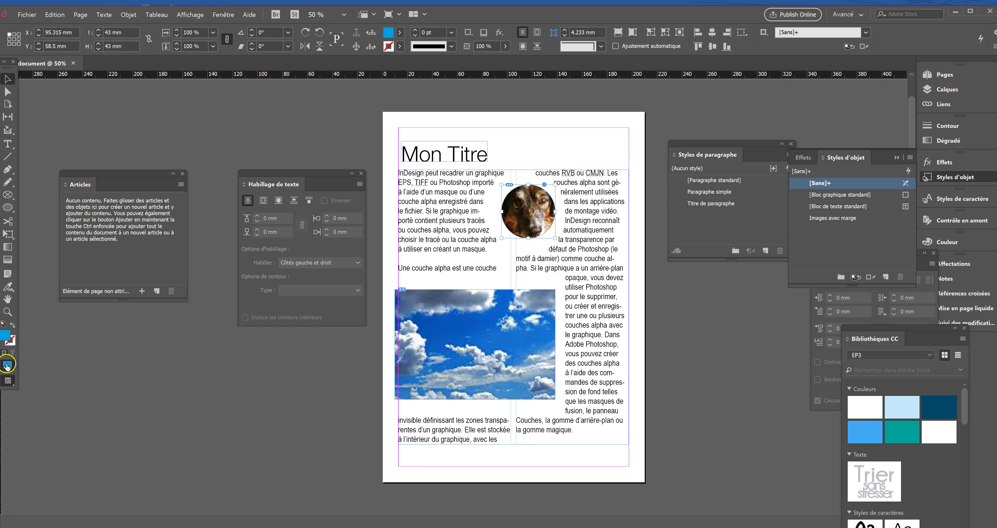
- View the page in the Aperçu and Présentation screen modes, return to Normal mode, and select the sky image
left_click(12, 388)
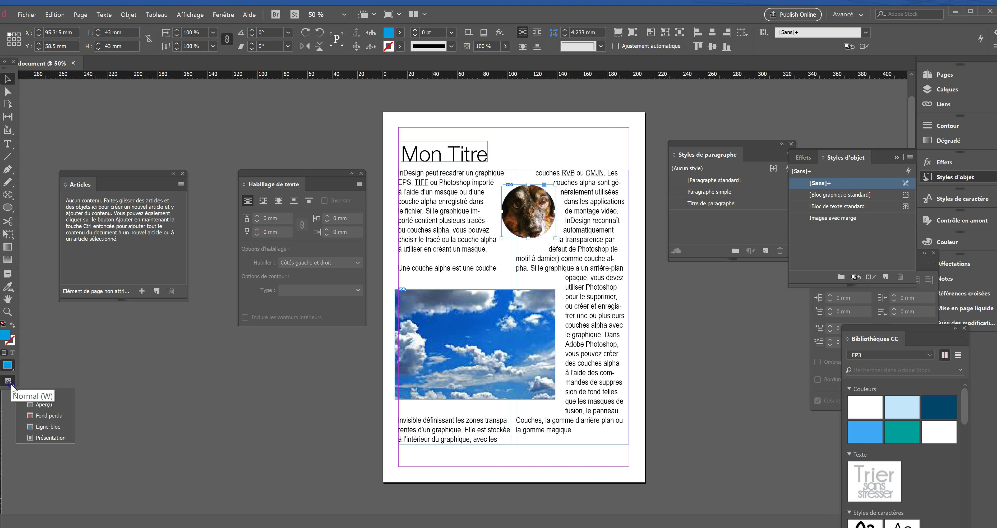
left_click(64, 406)
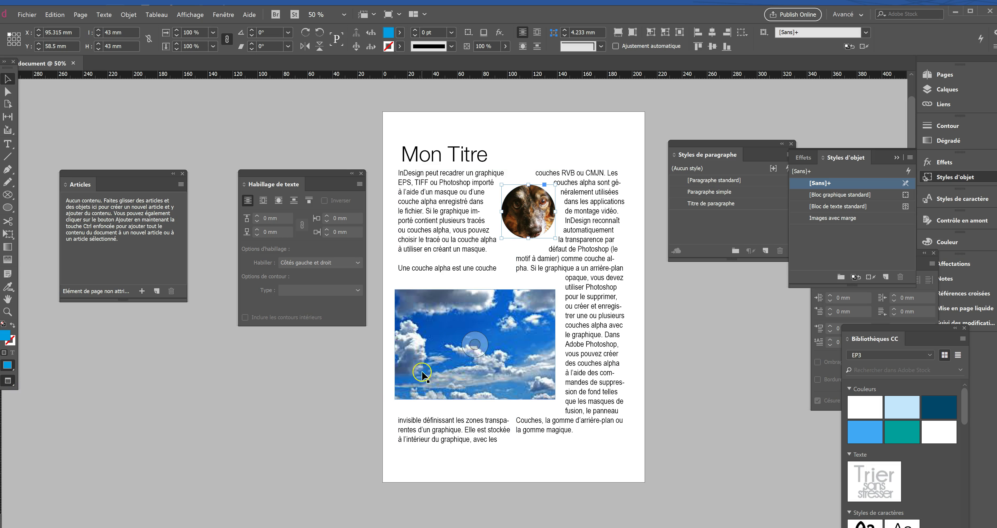
left_click(12, 388)
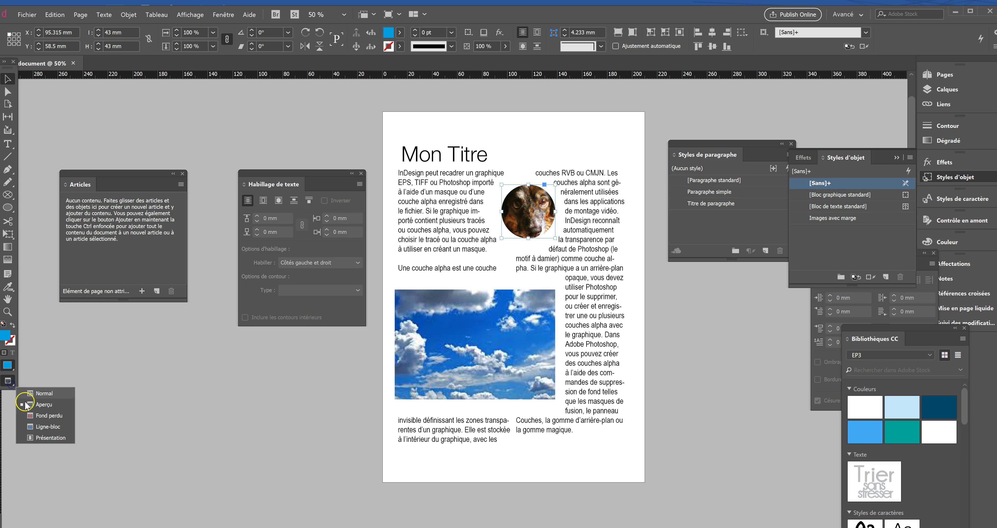
left_click(47, 438)
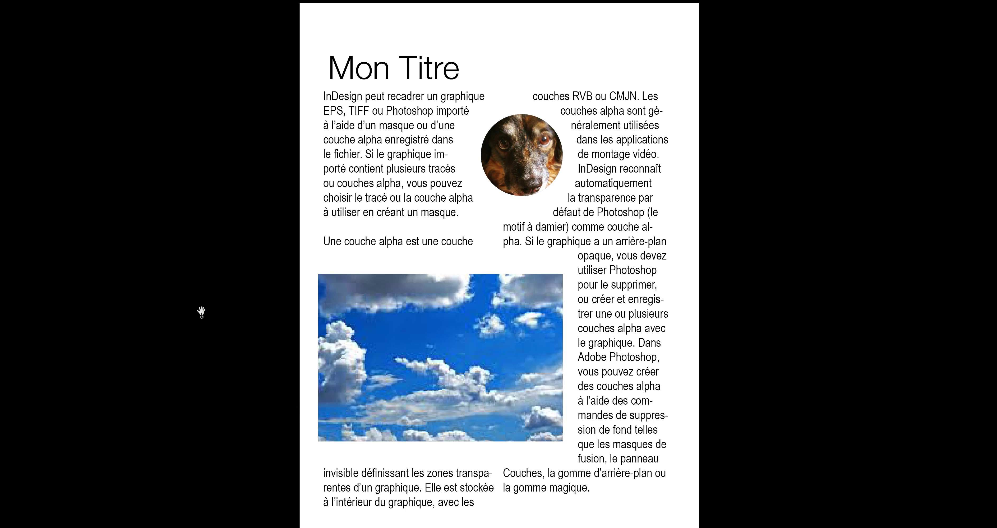
key("Escape")
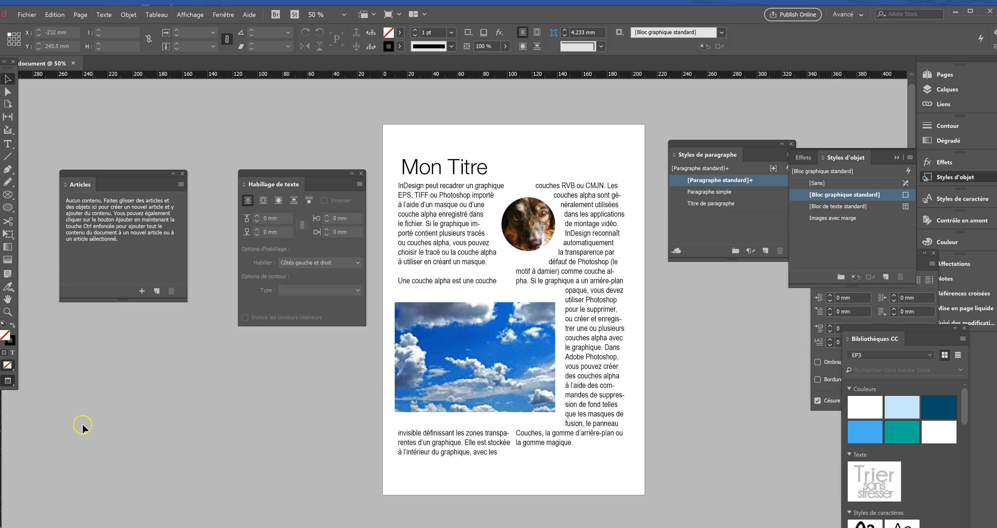
left_click_drag(8, 383, 45, 396)
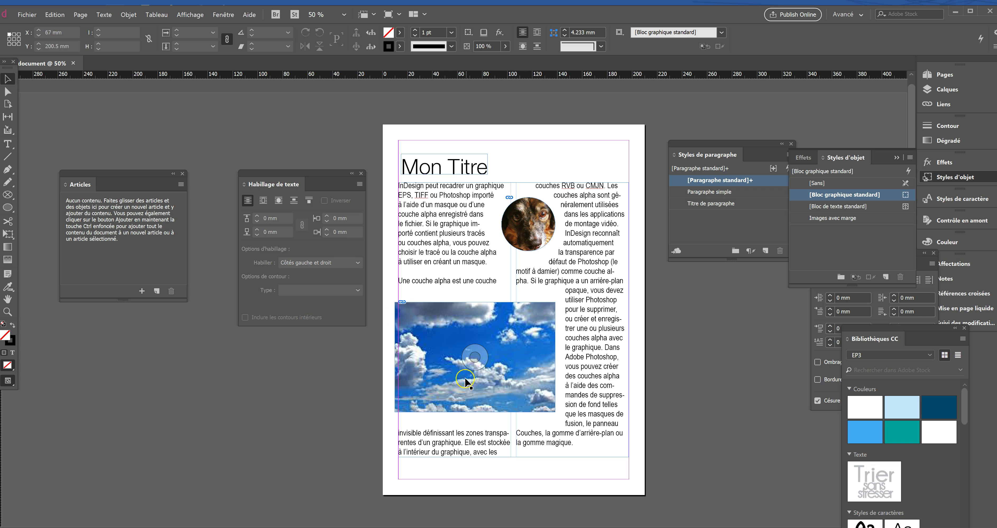
left_click(591, 257)
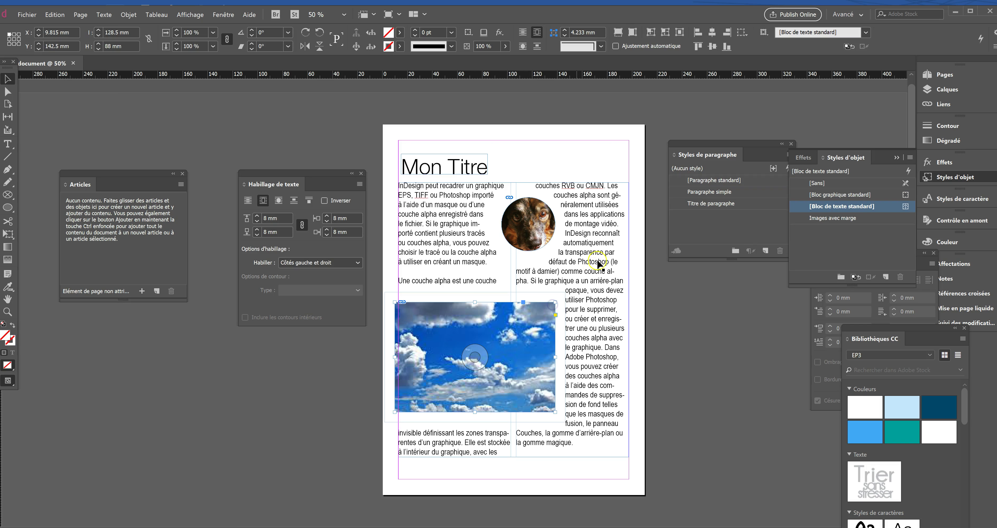
- Select the two-column text frame and resize it to about 170.4 × 212.3 mm
double_click(571, 416)
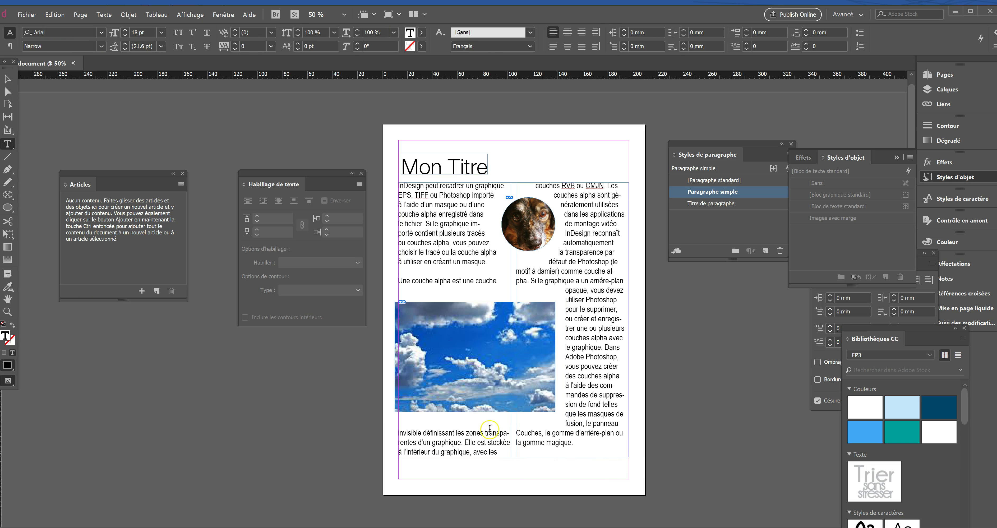
left_click(7, 79)
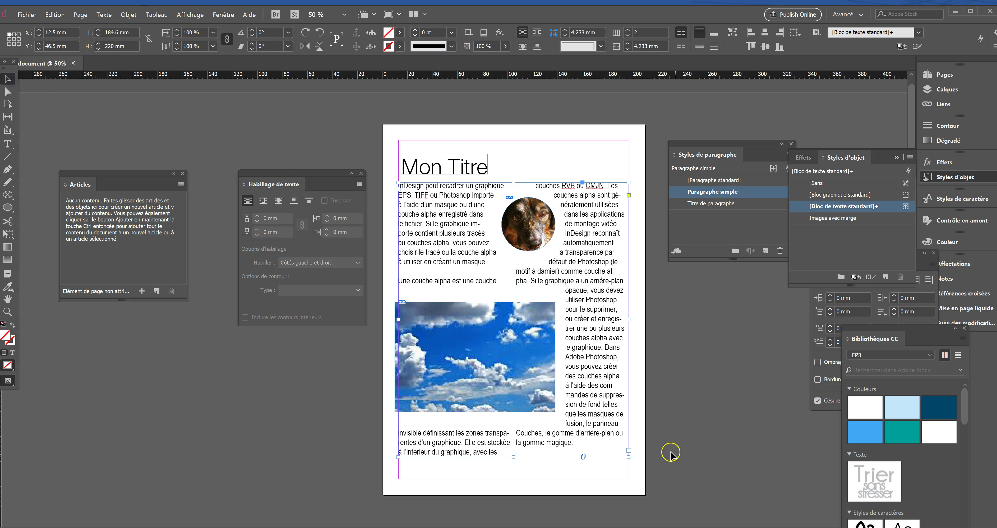
left_click_drag(514, 457, 515, 470)
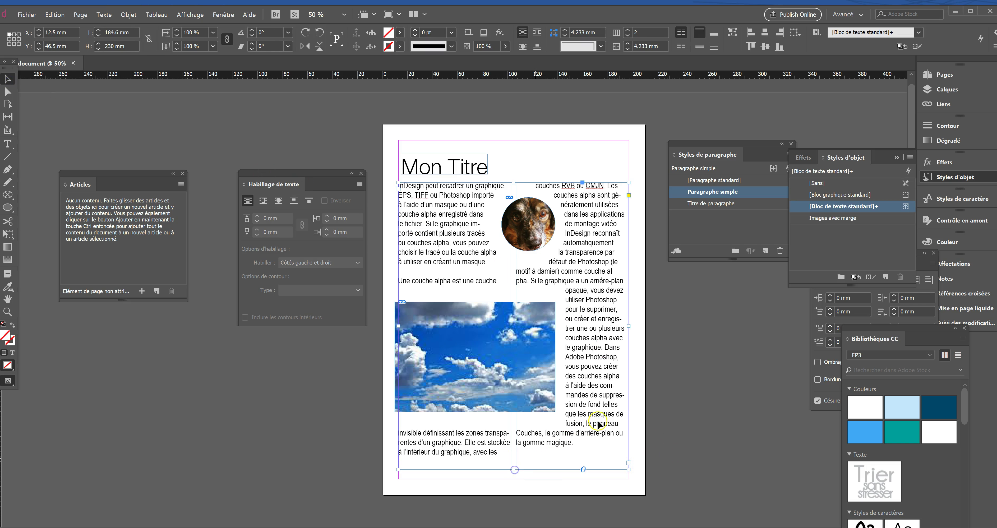
left_click_drag(629, 469, 620, 457)
- Try moving the text frame to about X 26.9 mm, Y 52.5 mm, using both the Selection and Free Transform tools
left_click(514, 344)
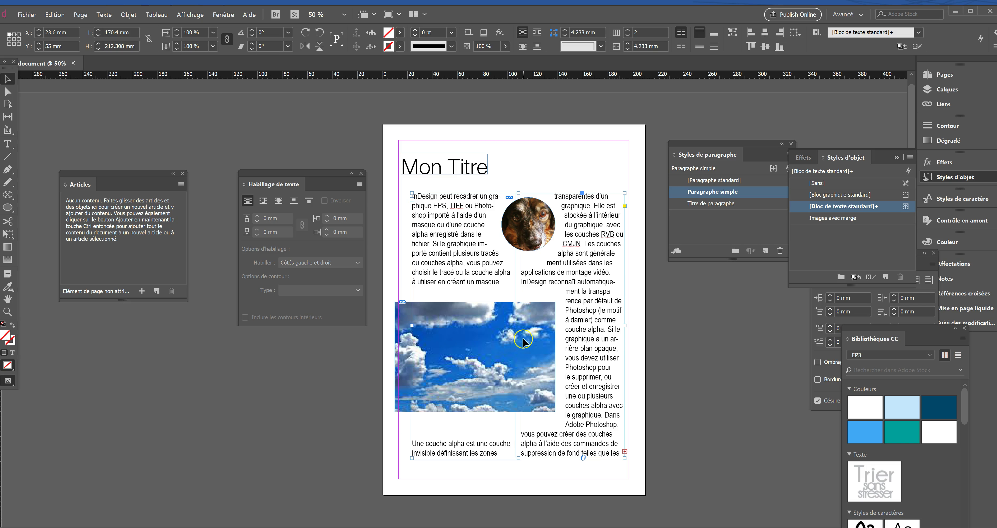
key("ctrl+z")
left_click_drag(544, 341, 545, 335)
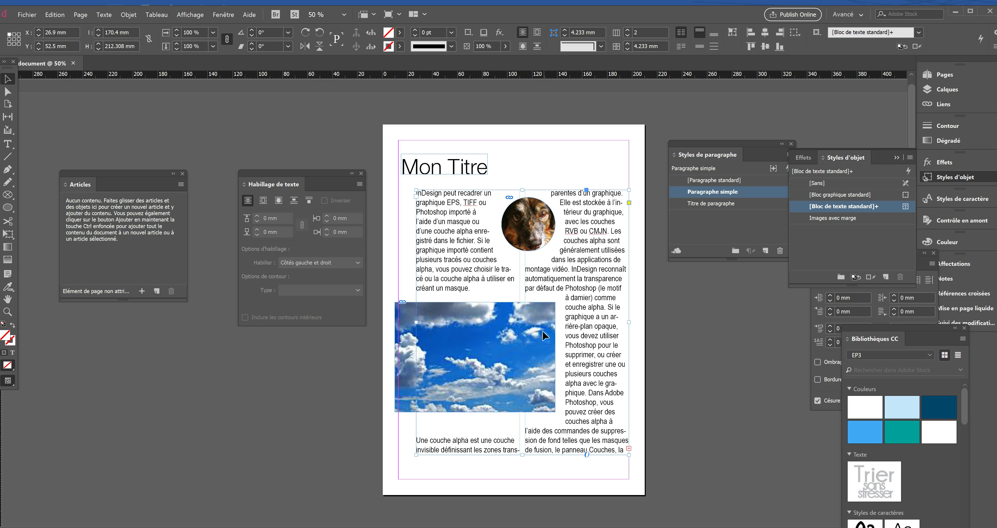
key("ctrl+z")
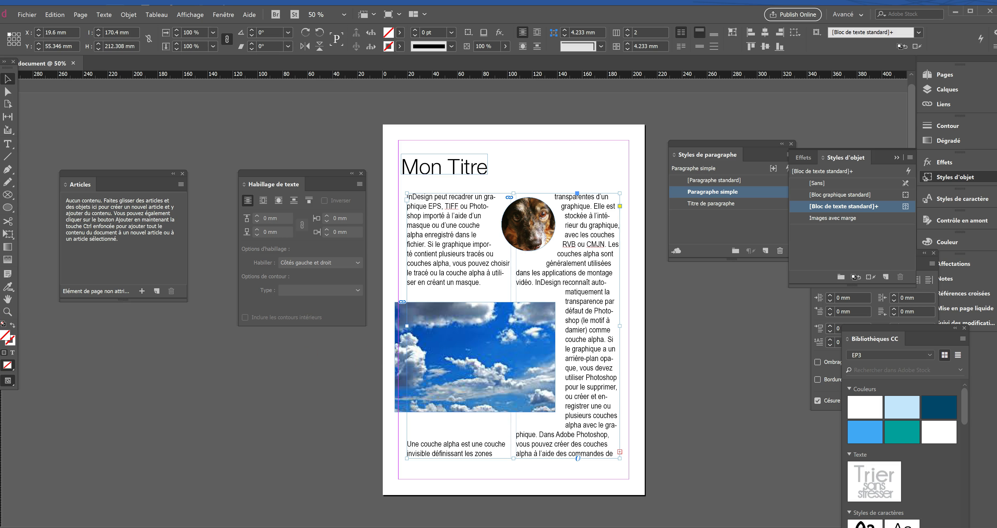
left_click(7, 234)
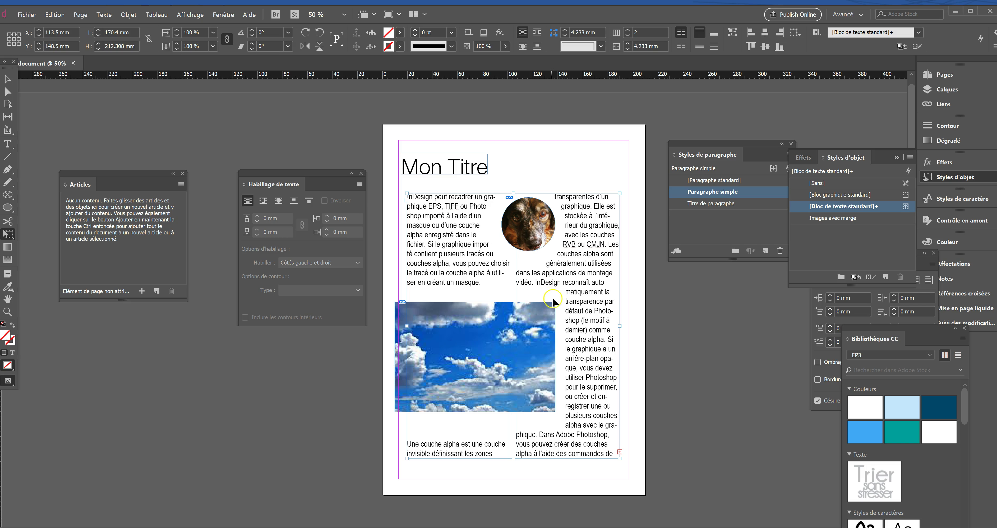
left_click_drag(537, 408, 540, 389)
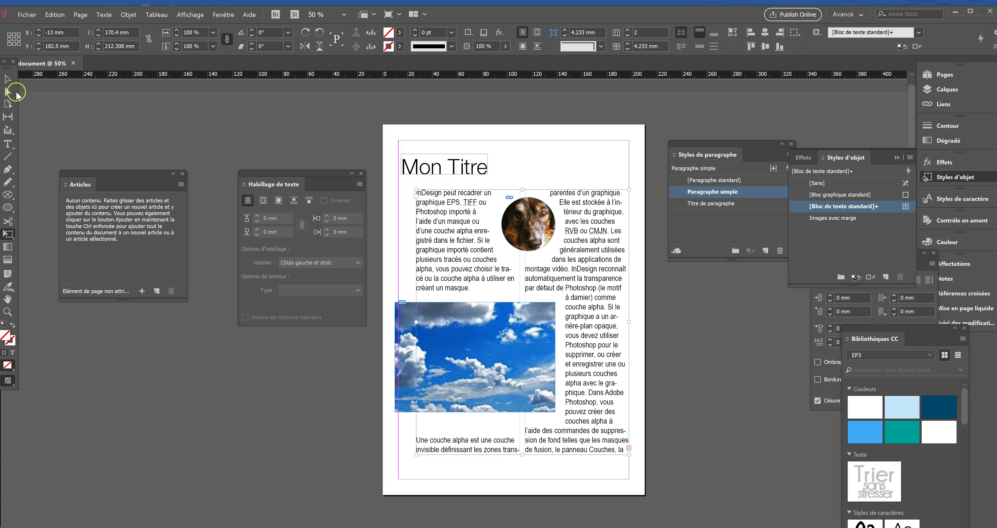
left_click(8, 79)
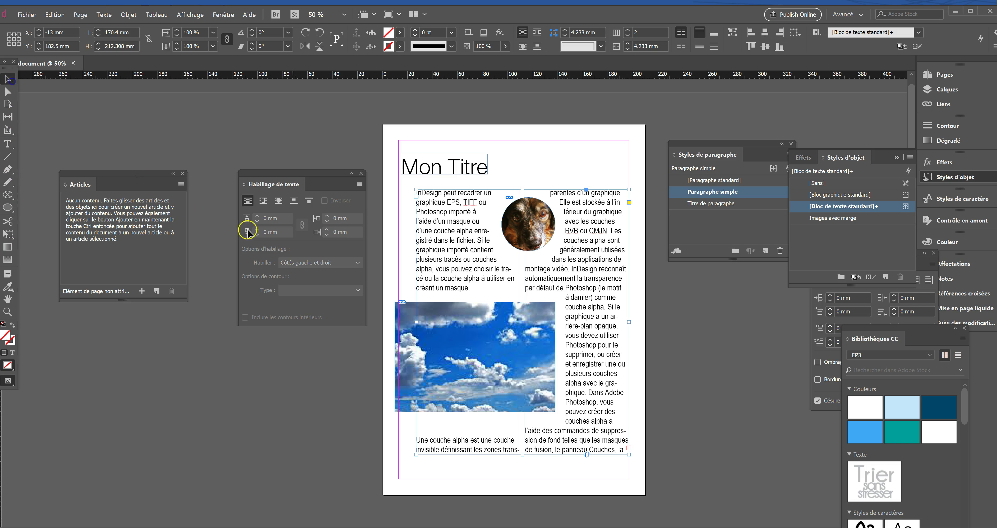
- Move the sky image to about X 29 mm, Y 134.5 mm so it sits inside the text frame's outer edges
double_click(404, 336)
key("Escape")
left_click_drag(434, 336, 458, 333)
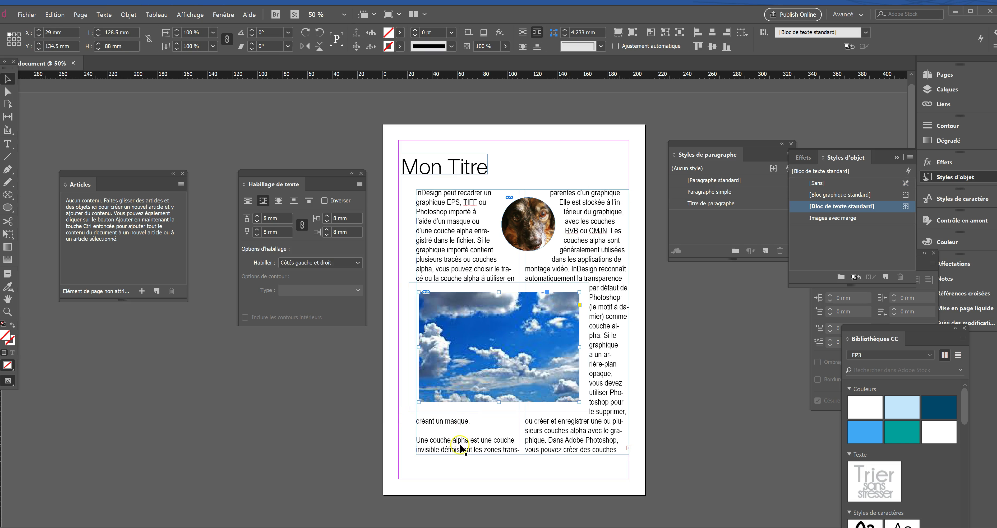
- Move the two-column text frame to about X 15 mm, Y 42 mm and extend its height to about 238.5 mm
left_click(457, 457)
left_click(456, 445)
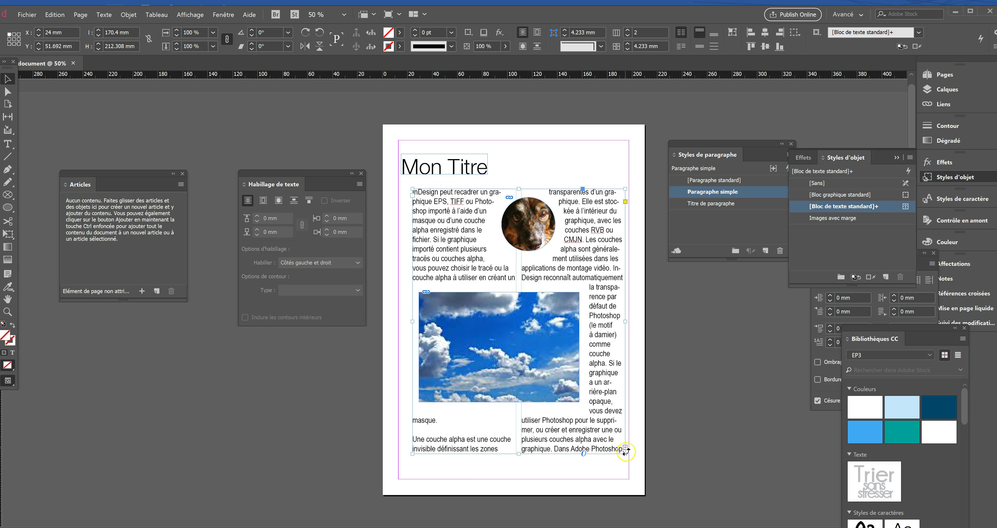
left_click_drag(521, 455, 524, 474)
mouse_move(535, 264)
left_mouse_down()
mouse_move(525, 255)
mouse_move(525, 269)
left_mouse_up()
left_click(533, 465)
left_click_drag(508, 461, 510, 474)
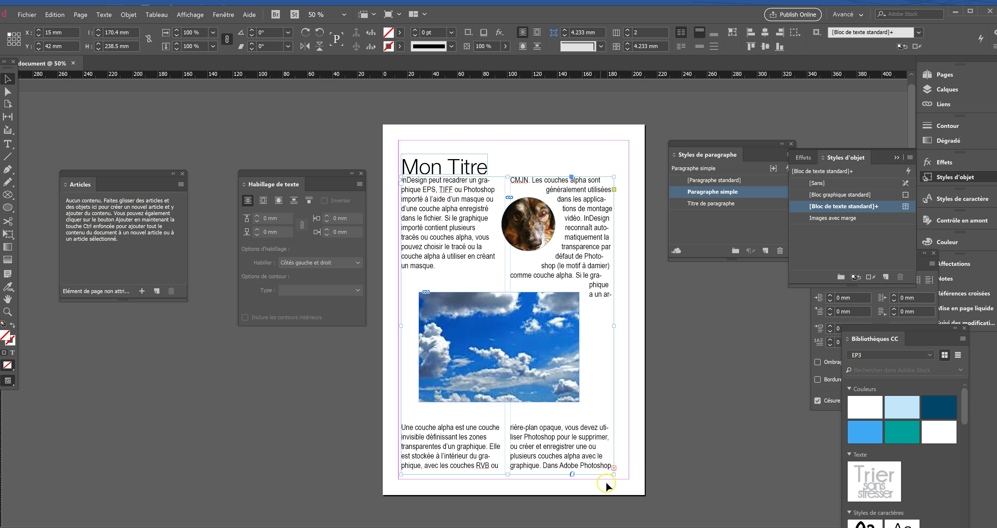
- Add a second page to the document
left_click(224, 16)
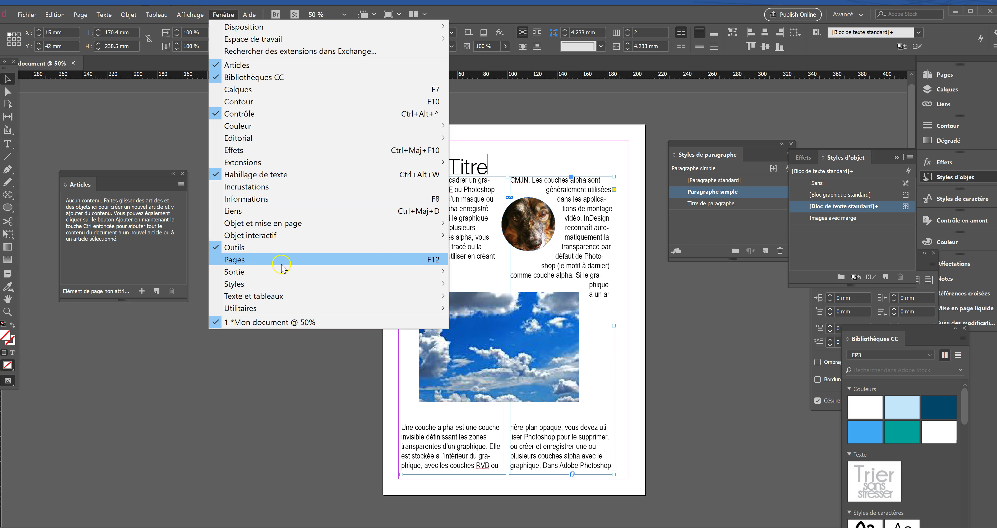
left_click(310, 263)
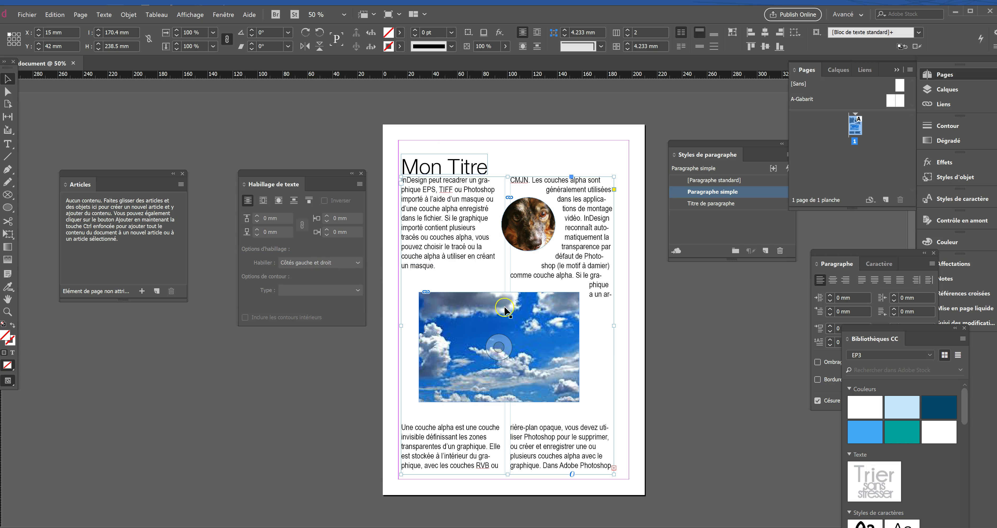
left_click(886, 200)
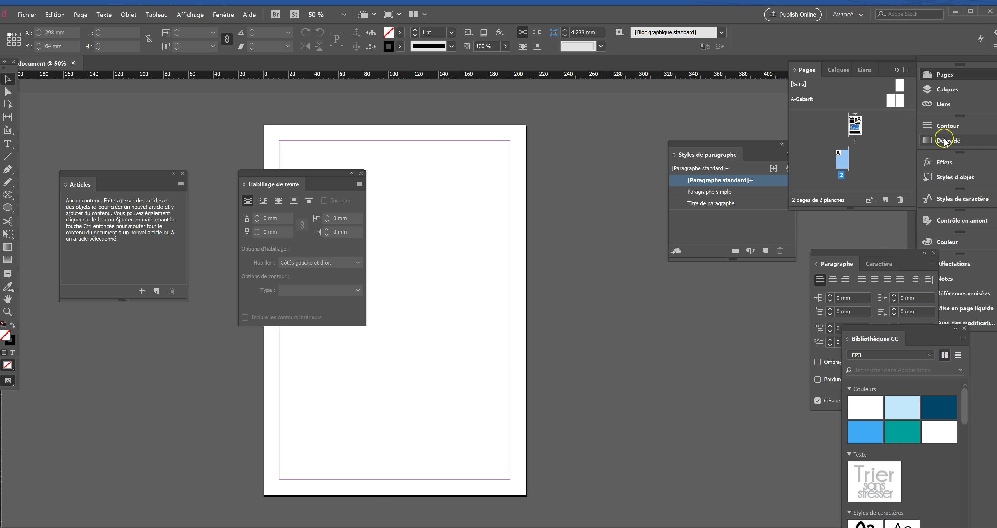
- Thread the overset text from the page 1 frame into a new frame of about 125 × 34 mm near the top of page 2
left_click(854, 128)
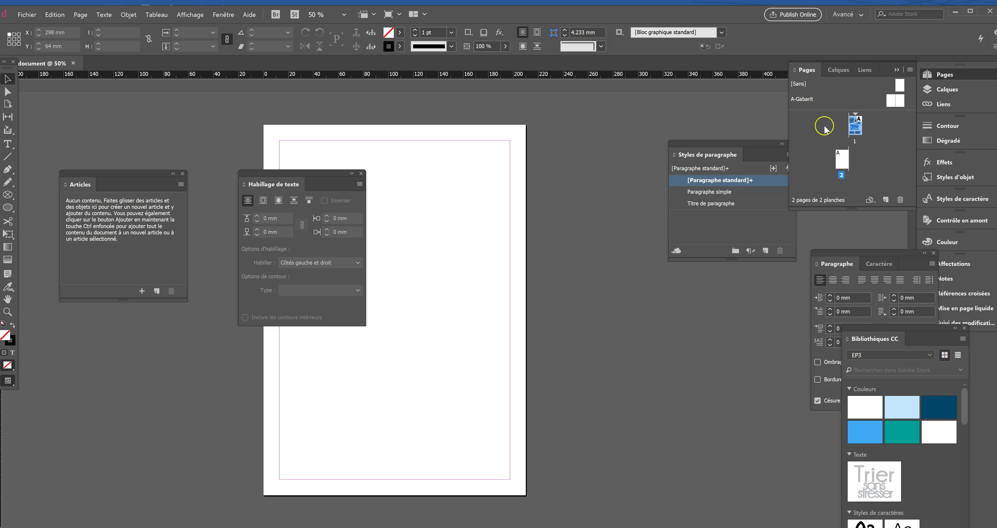
double_click(856, 126)
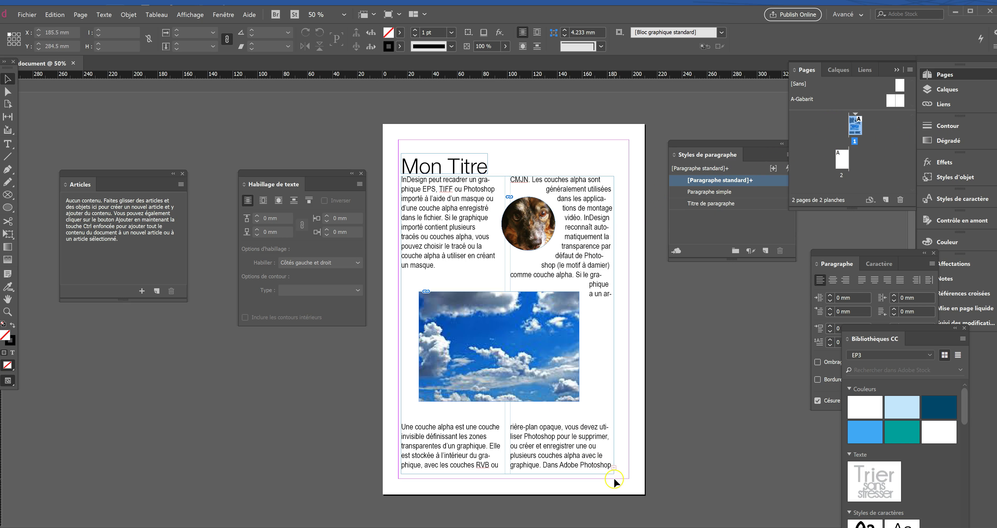
left_click(616, 469)
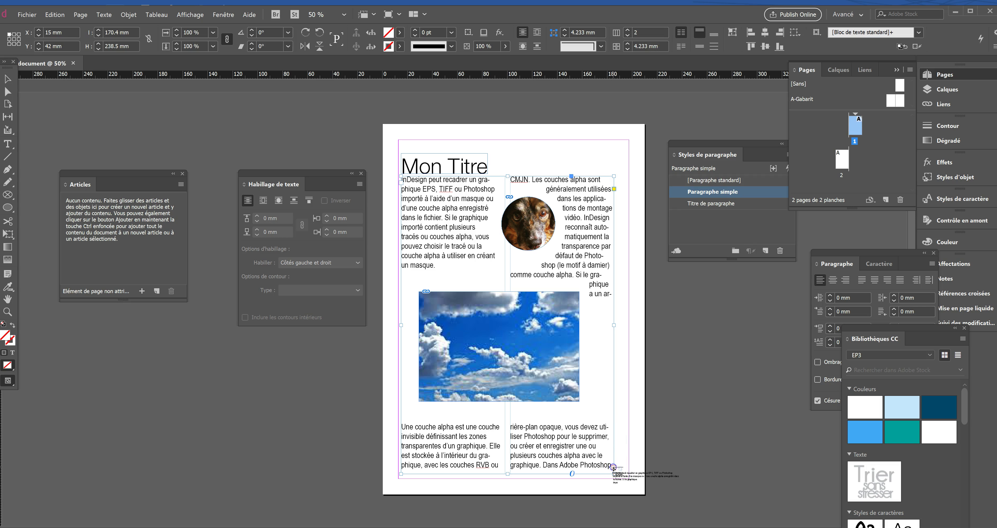
double_click(840, 159)
left_click_drag(327, 173, 203, 315)
left_click_drag(290, 163, 439, 261)
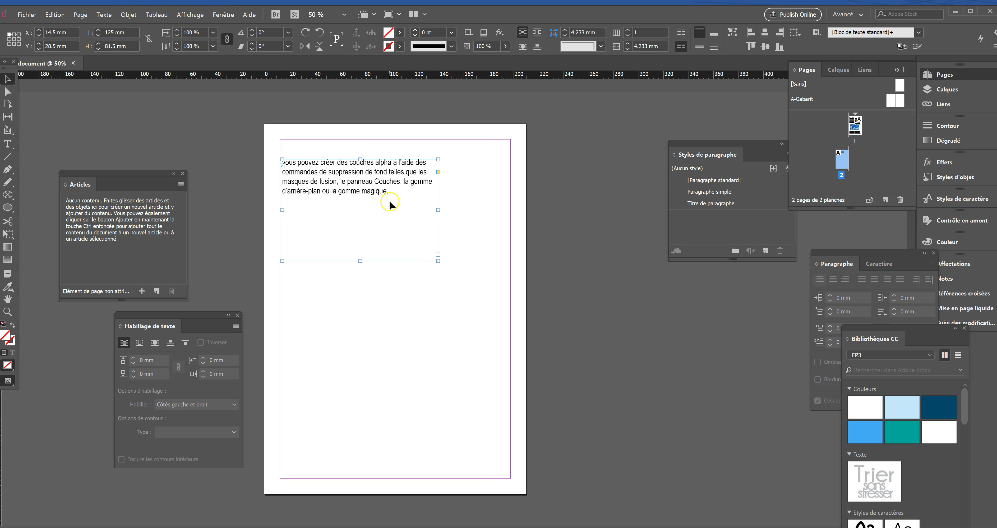
left_click_drag(362, 260, 385, 201)
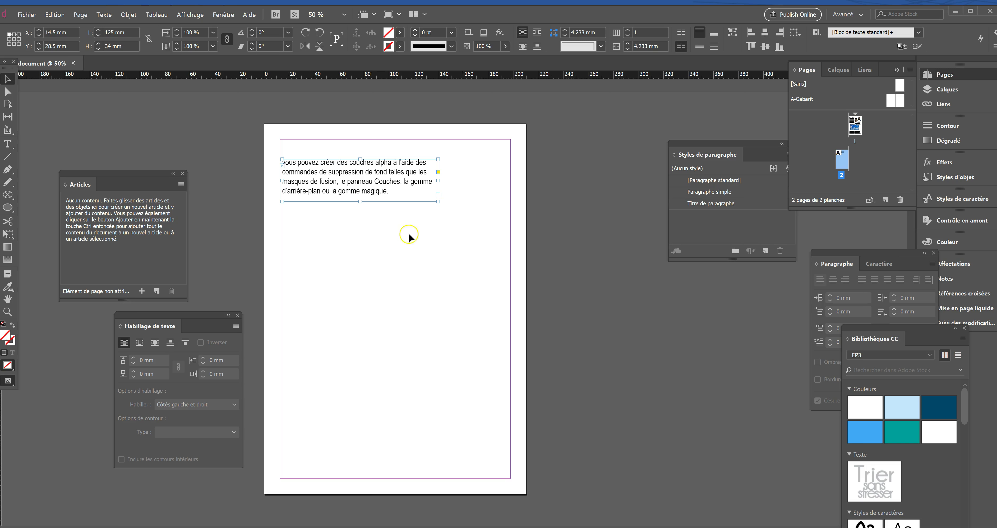
- Create a text frame below the continued text on page 2 reading "TITRE 2" and apply the "Titre de paragraphe" style
left_click(8, 144)
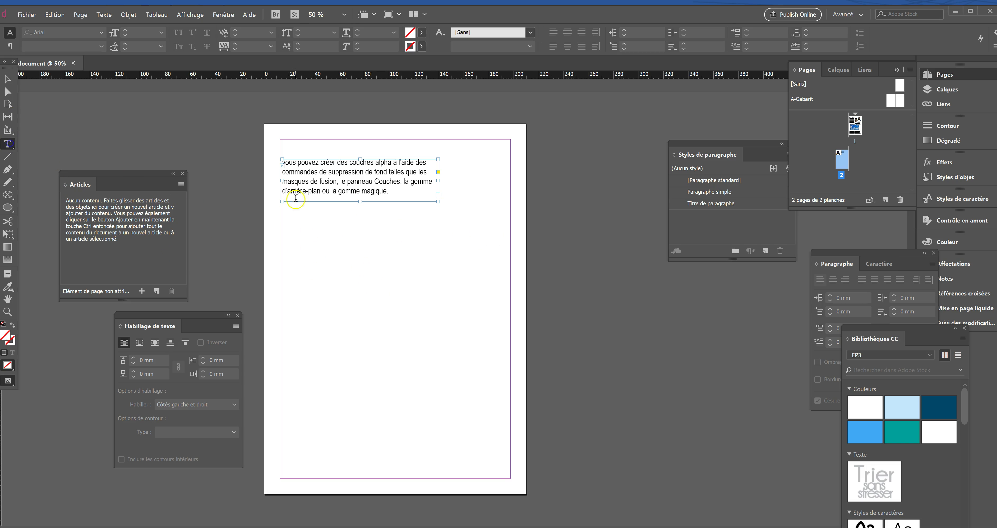
left_click_drag(280, 213, 451, 257)
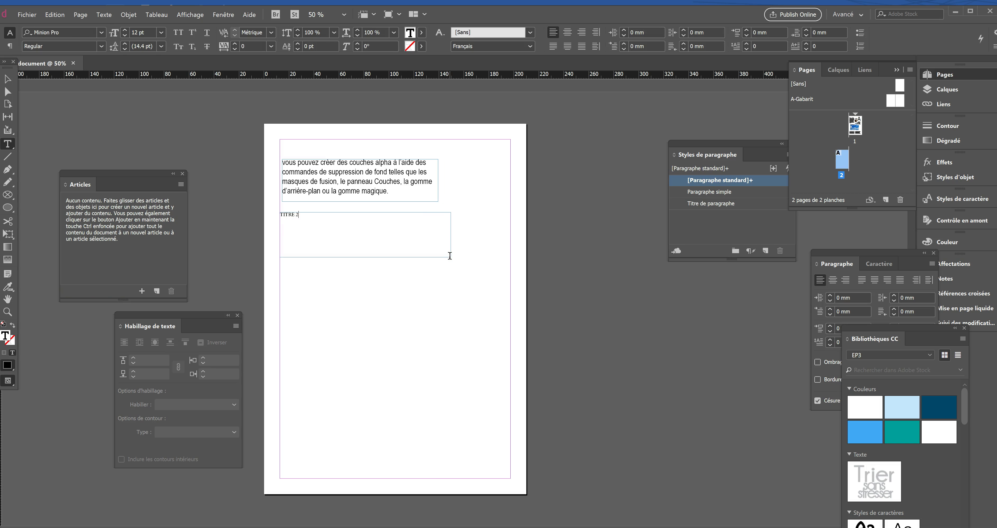
left_click(708, 204)
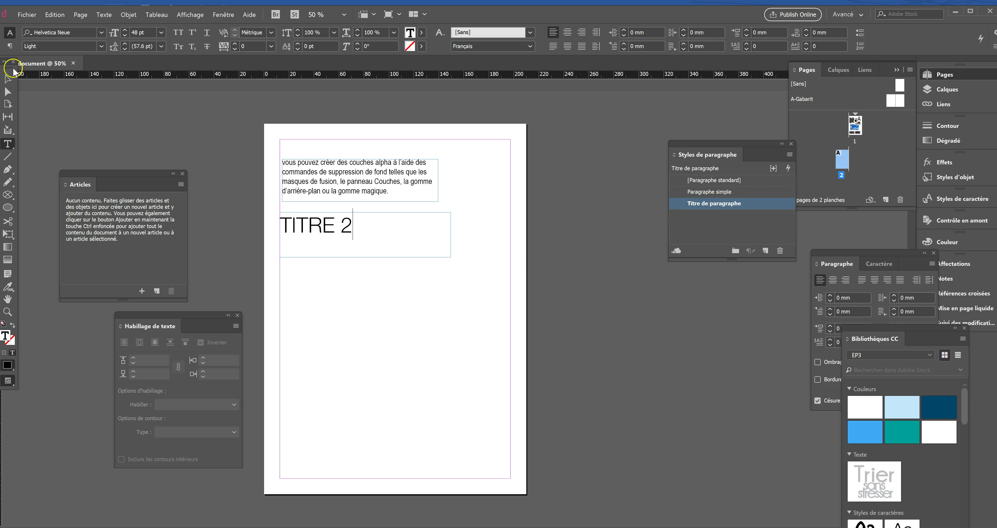
left_click(8, 80)
left_click(330, 329)
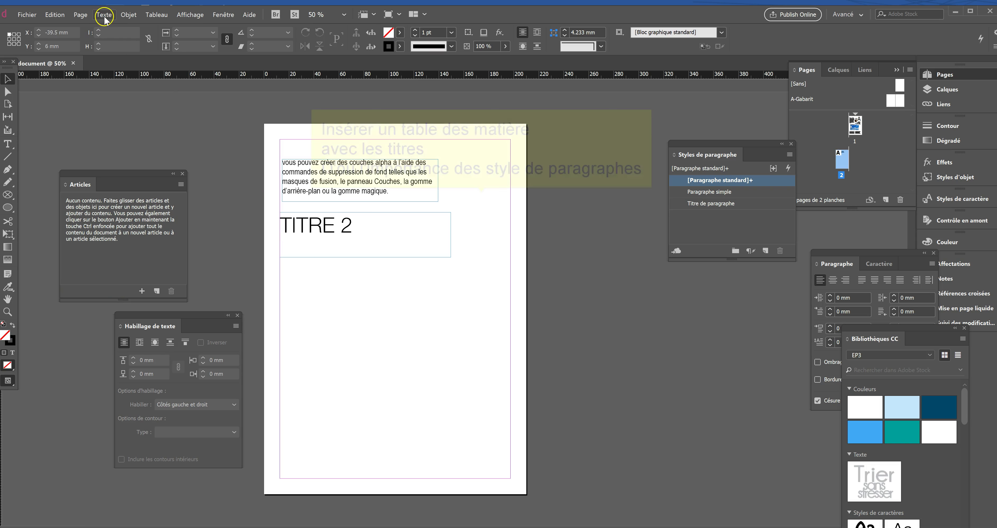
left_click(129, 15)
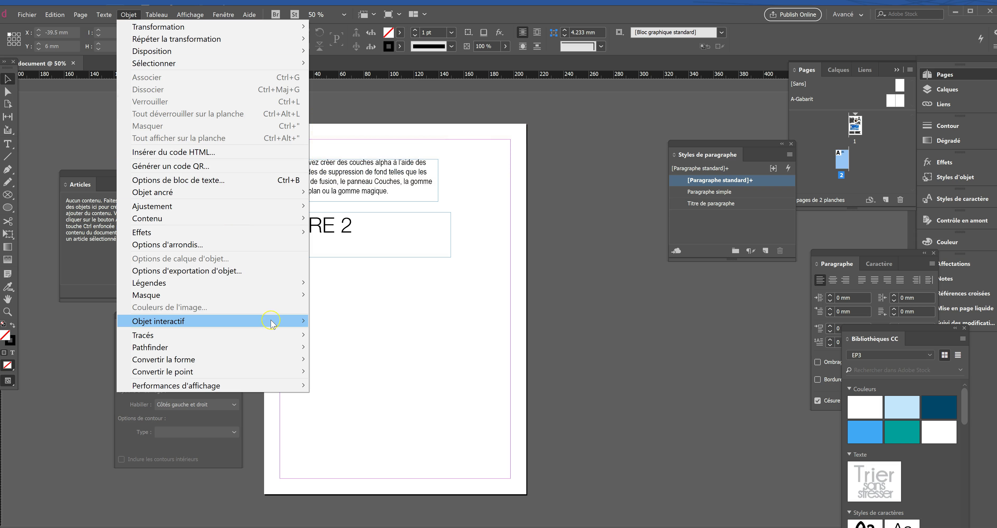
mouse_move(272, 324)
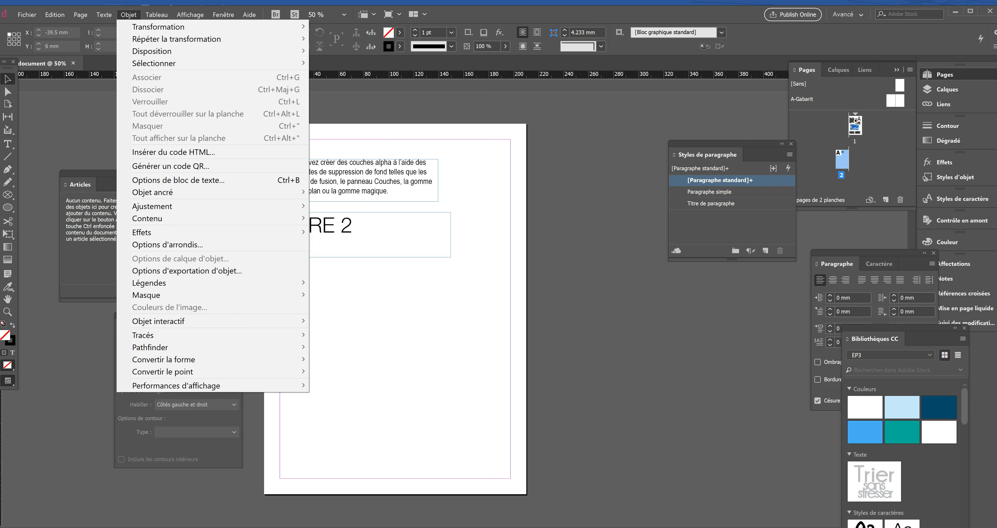
key("Escape")
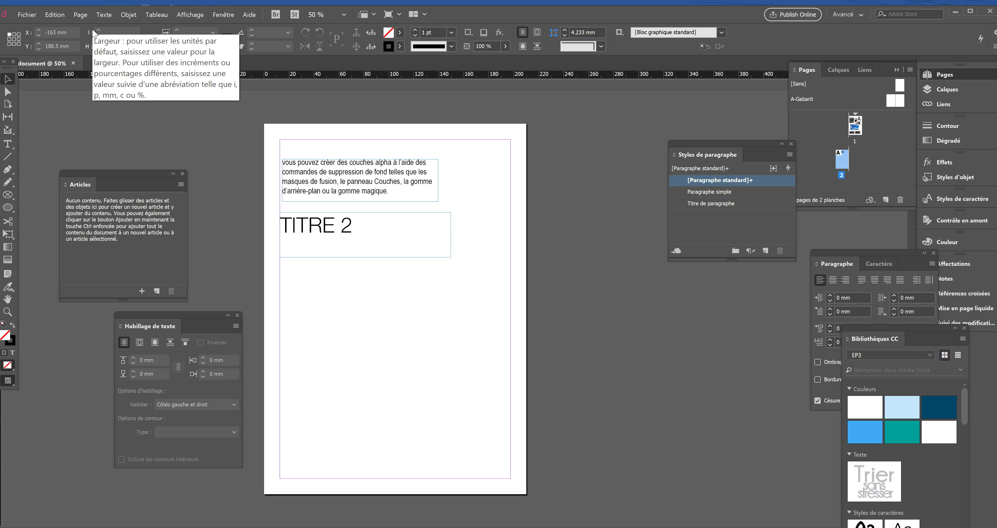
- Start a table of contents and include the "Titre de paragraphe" style as its entry source
left_click(81, 14)
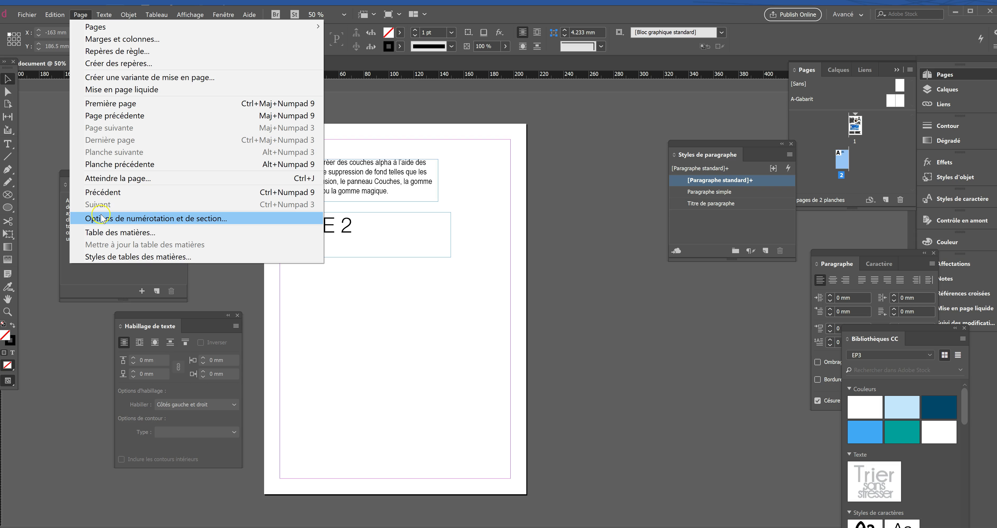
left_click(103, 233)
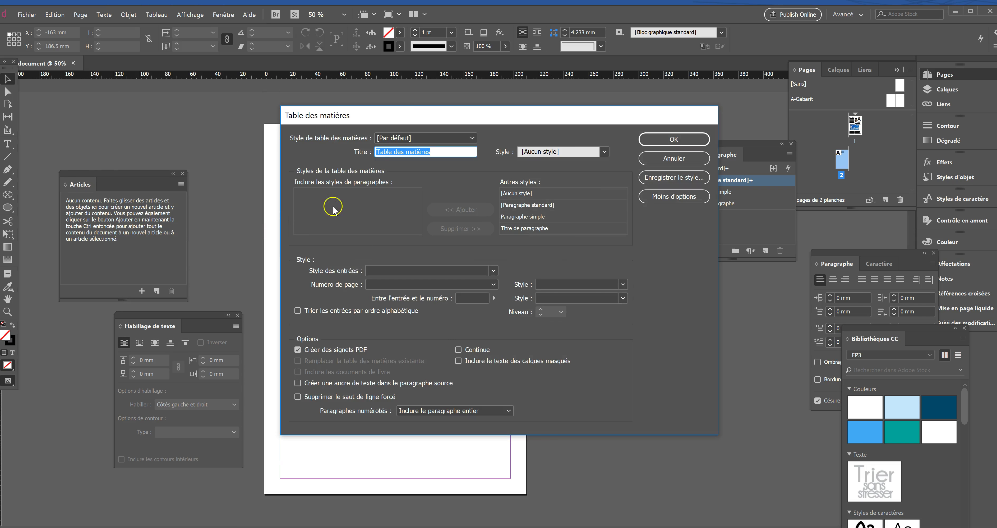
left_click_drag(430, 113, 392, 118)
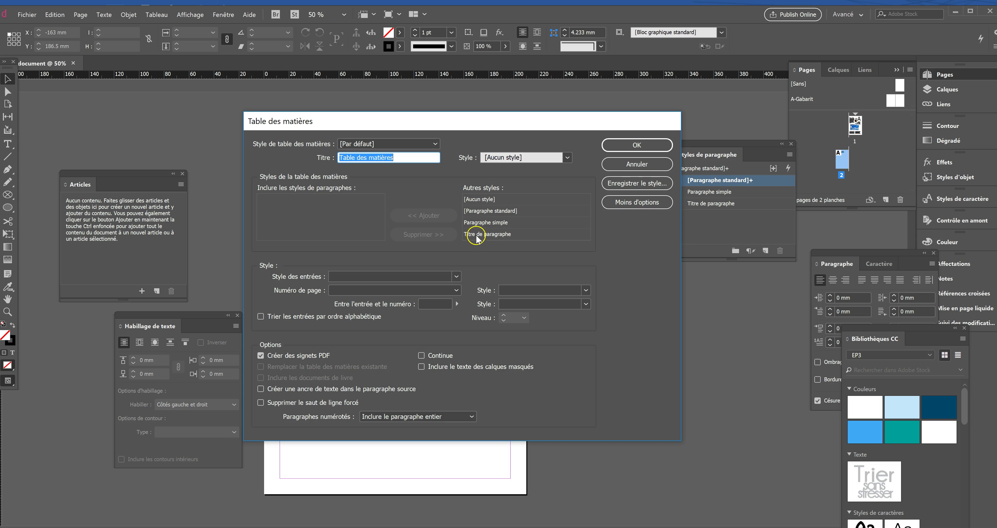
left_click(486, 235)
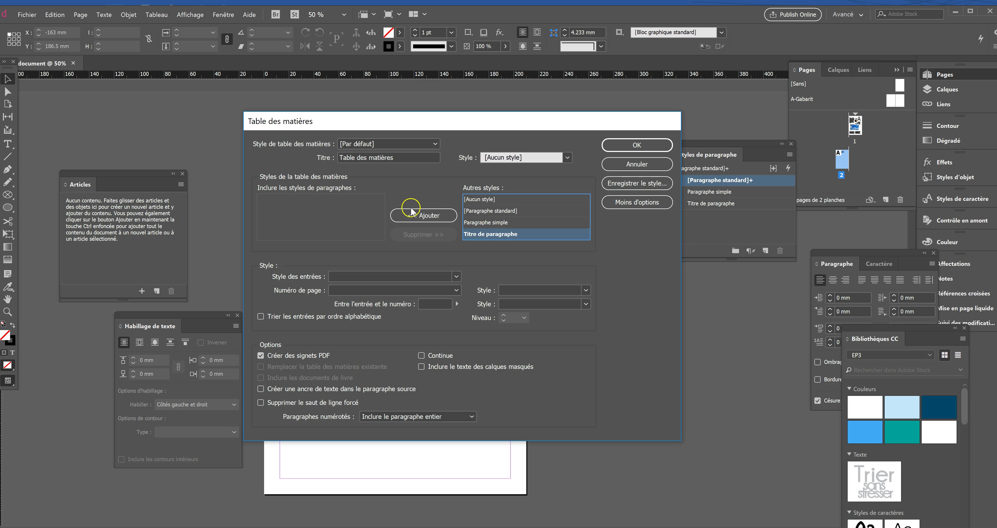
left_click(423, 216)
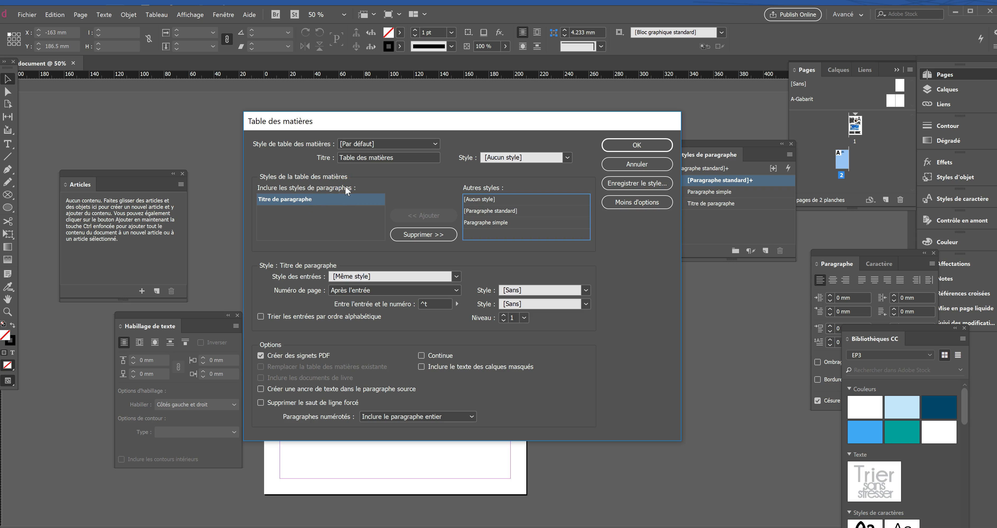
- Generate the table of contents with the title style left at [Aucun style] and place it in a frame of about 151.5 × 67.5 mm below TITRE 2
left_click(398, 175)
left_click(566, 159)
left_click(566, 159)
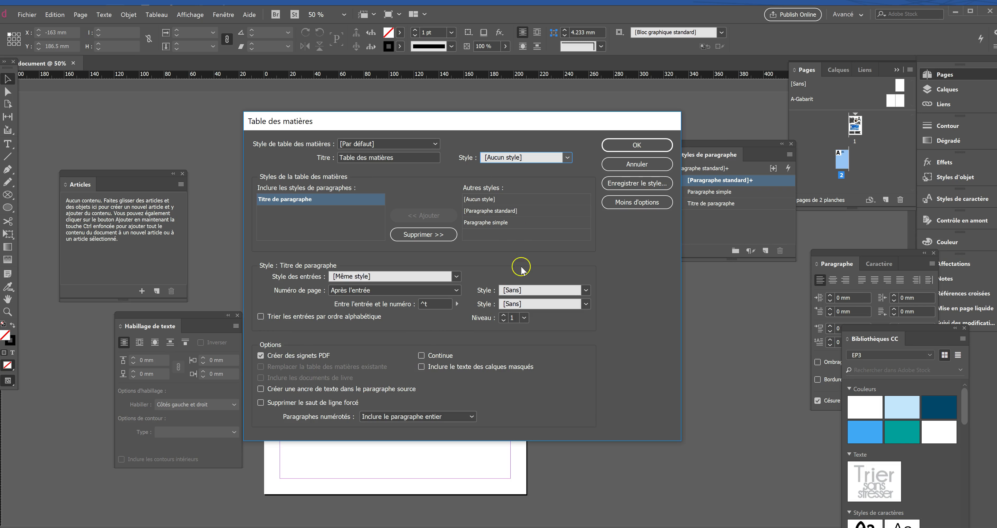
left_click(608, 149)
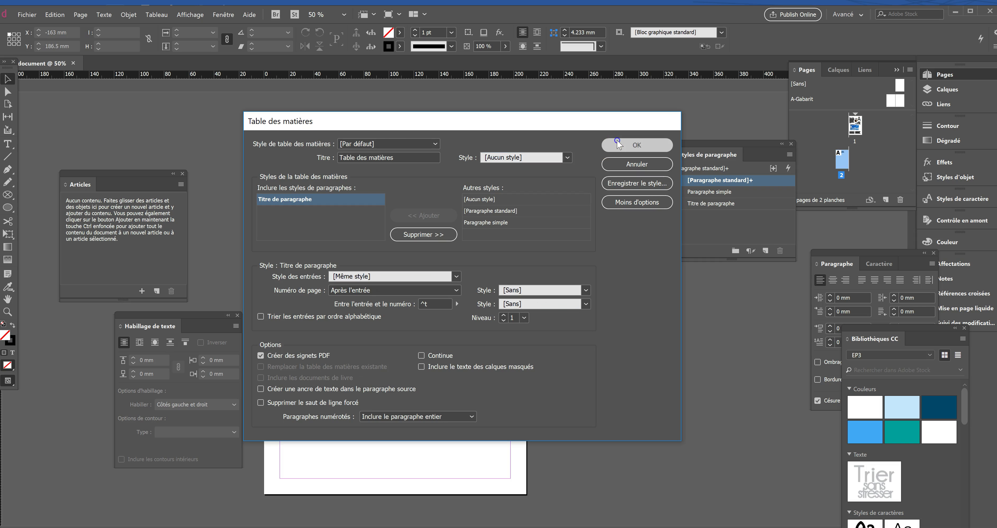
left_click_drag(312, 309, 501, 394)
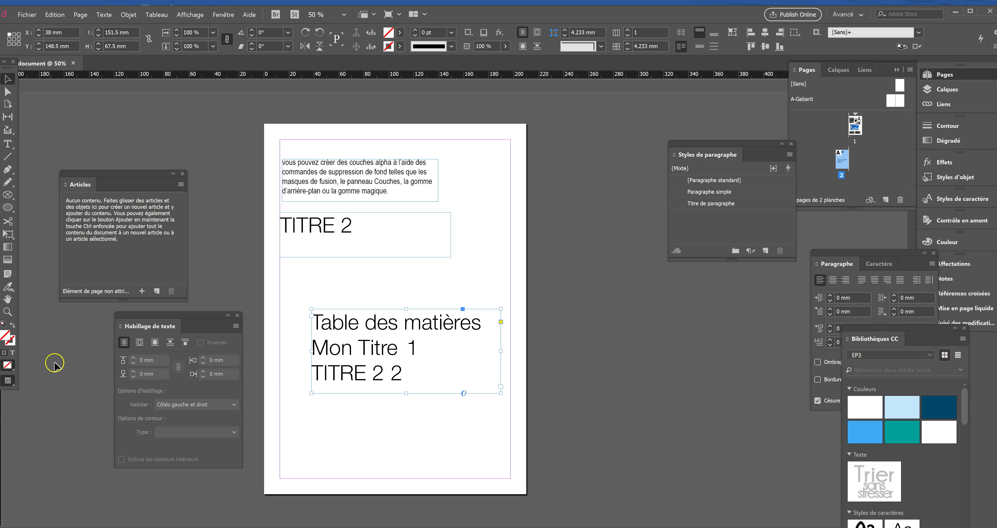
double_click(397, 374)
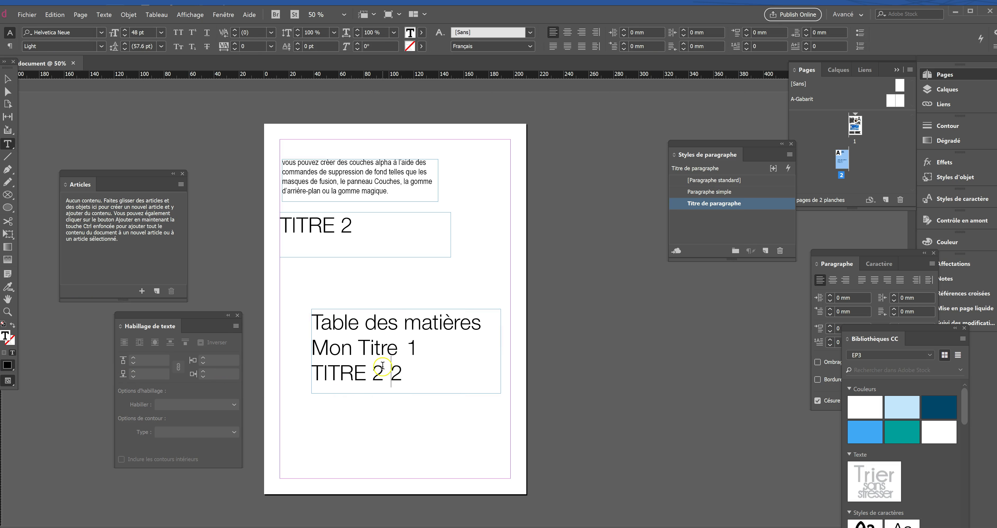
left_click(8, 79)
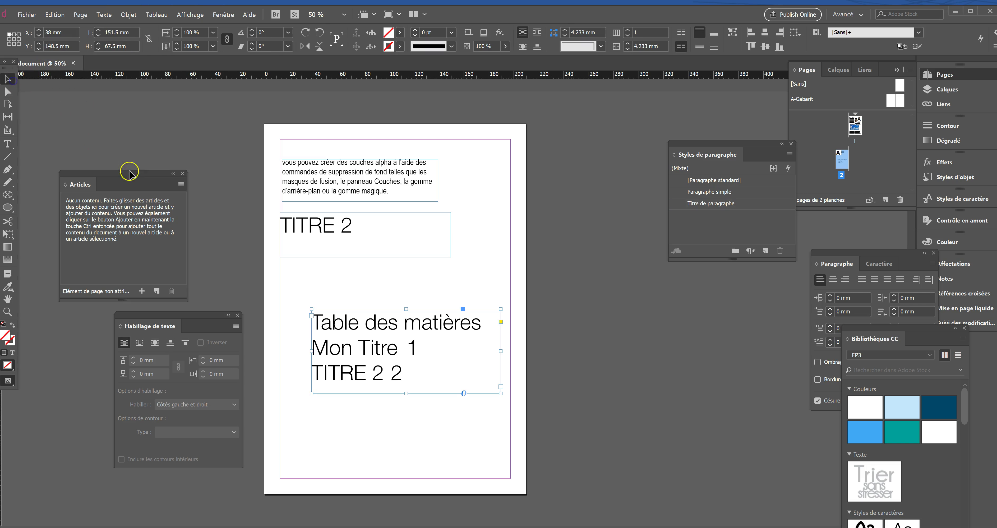
right_click(380, 347)
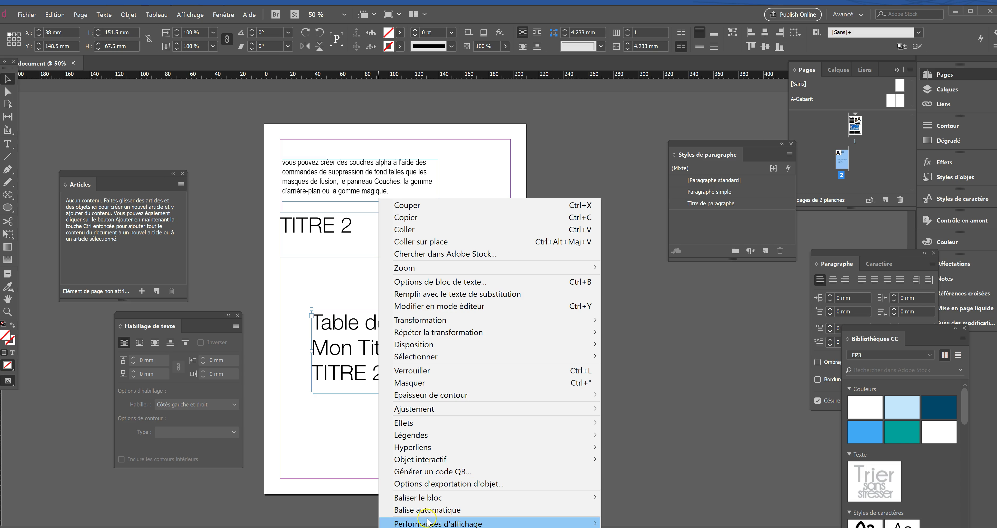
mouse_move(416, 498)
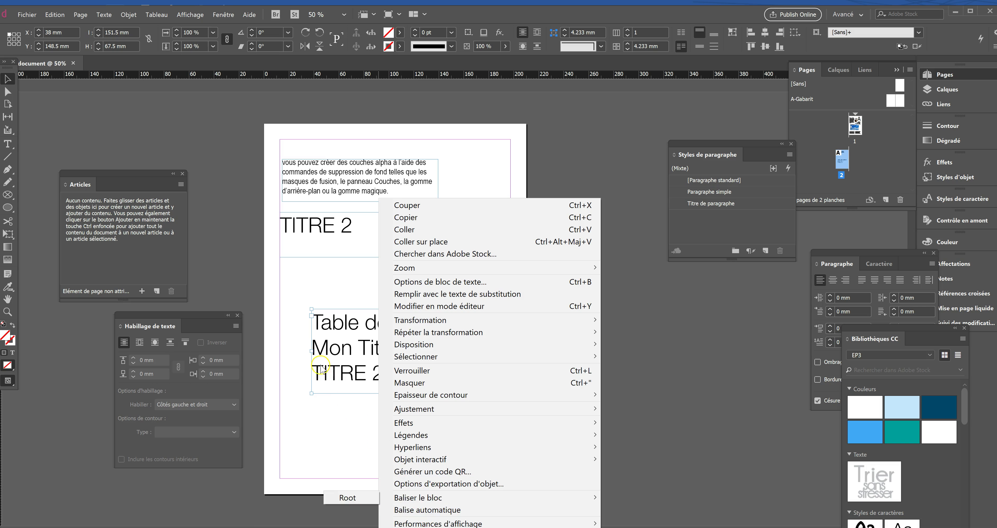
left_click(320, 368)
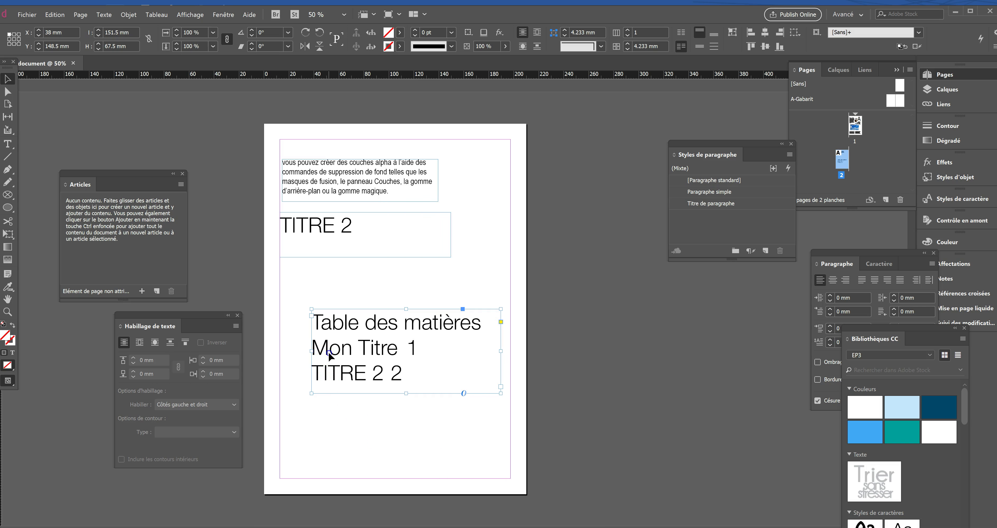
- Update the table of contents placed on page 2
left_click(80, 16)
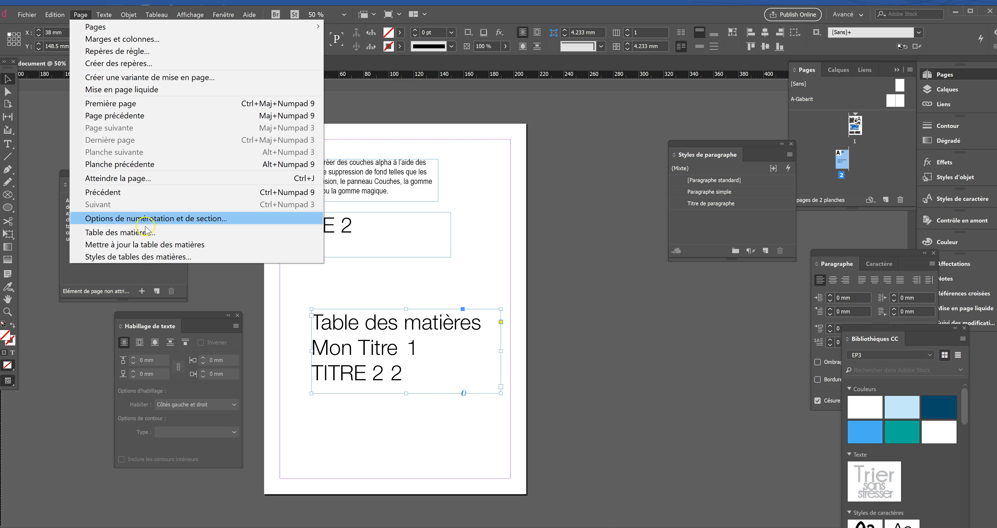
left_click(144, 245)
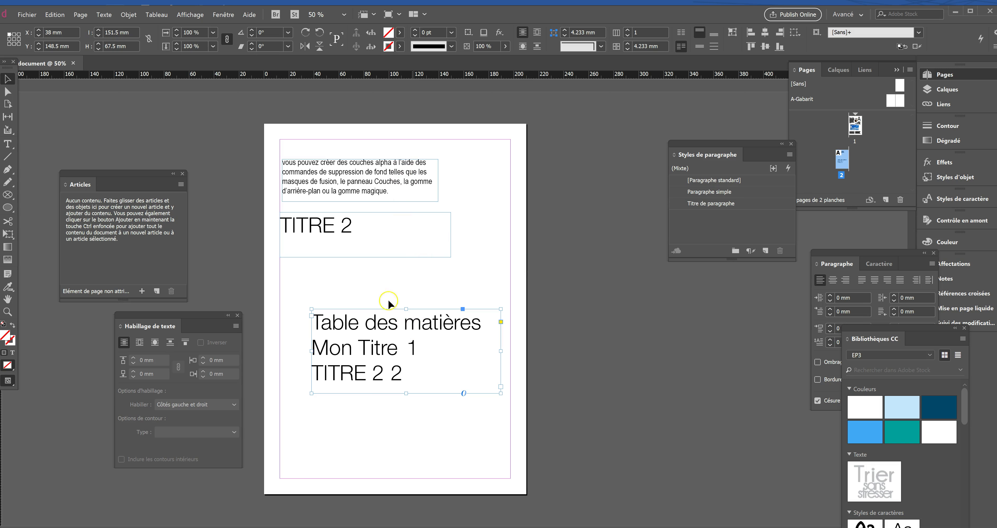
left_click(360, 351)
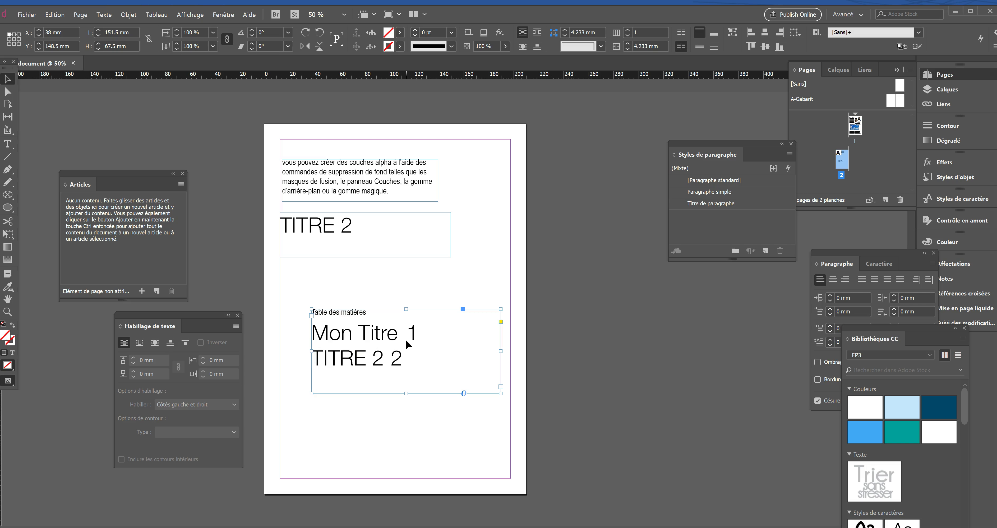
- Apply the "Paragraphe simple" style to the whole table of contents and move its frame to about X 18 mm, Y 146 mm
left_click(724, 181)
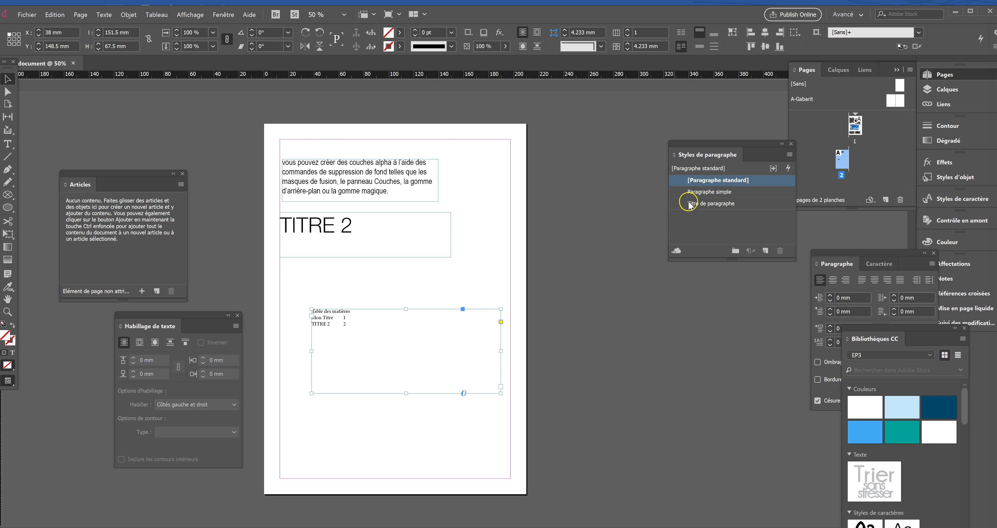
left_click(703, 192)
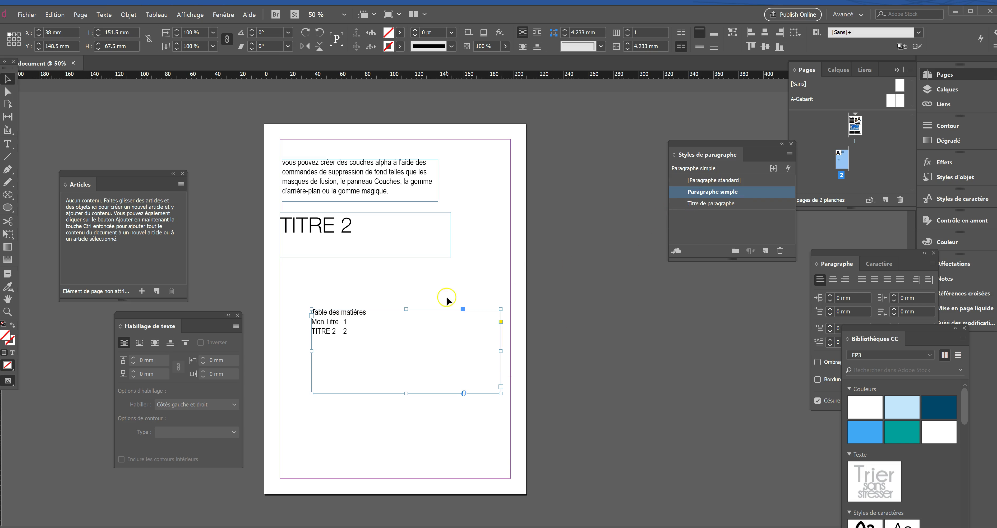
left_click(472, 272)
left_click_drag(325, 313, 301, 310)
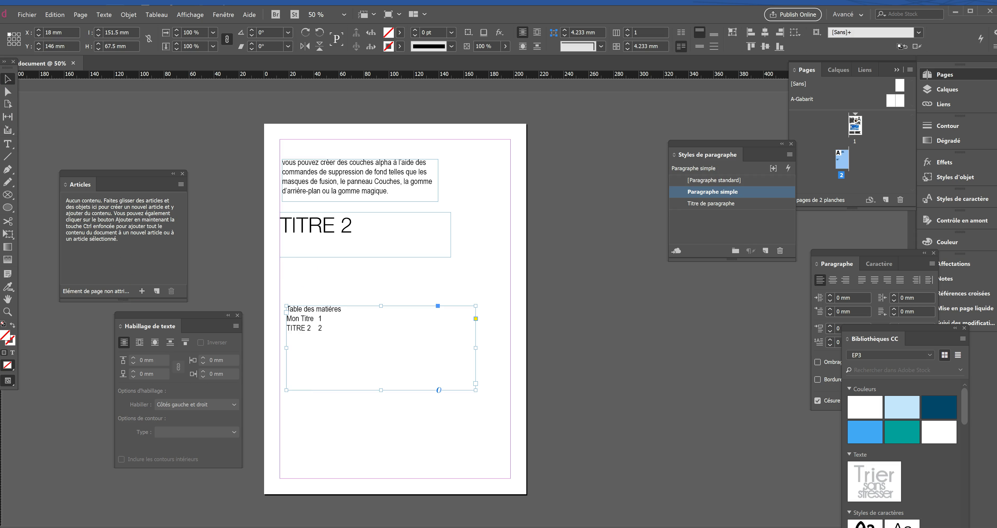
- Create a text frame directly below TITRE 2 reading "TITRE 3" and apply the "Titre de paragraphe" style
left_click(5, 145)
left_click_drag(280, 259, 450, 297)
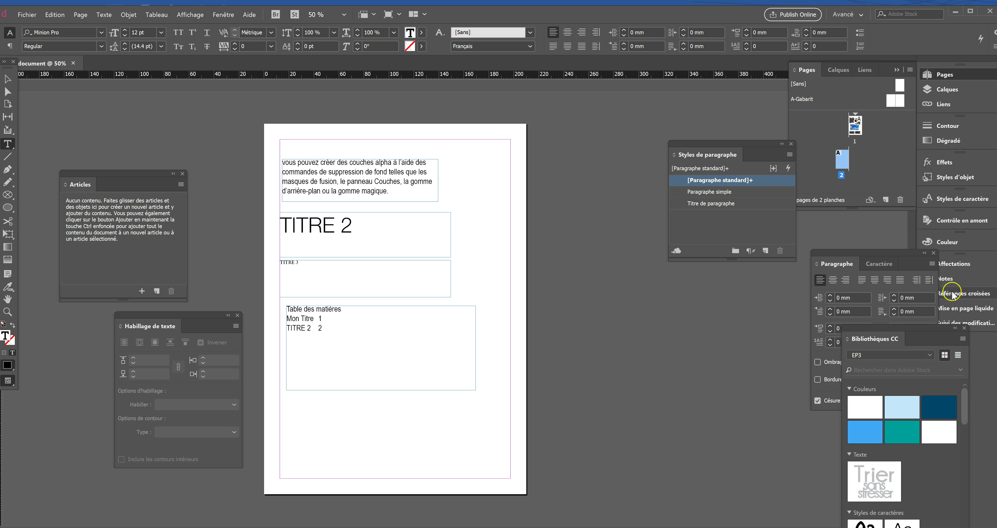
left_click(697, 204)
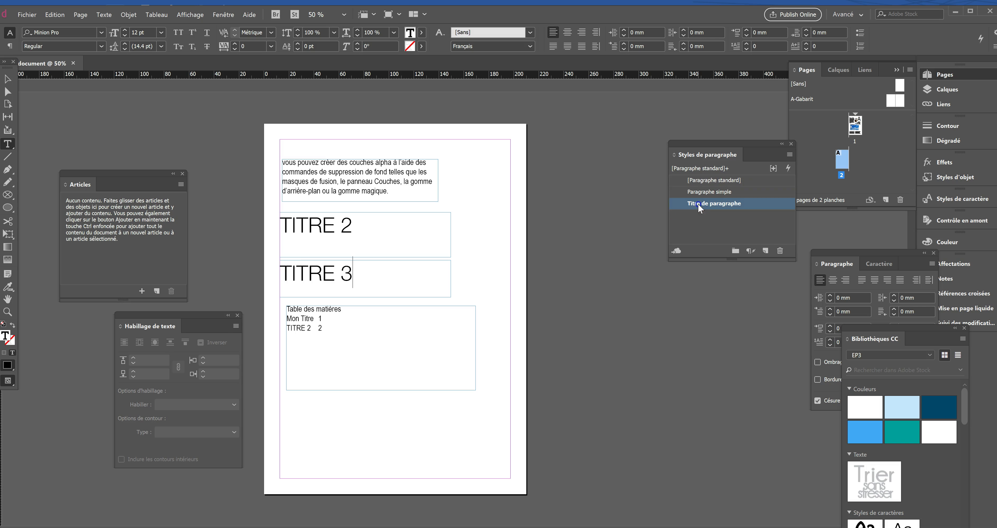
- Update the table of contents to include the new TITRE 3 heading
left_click(304, 318)
left_click(80, 14)
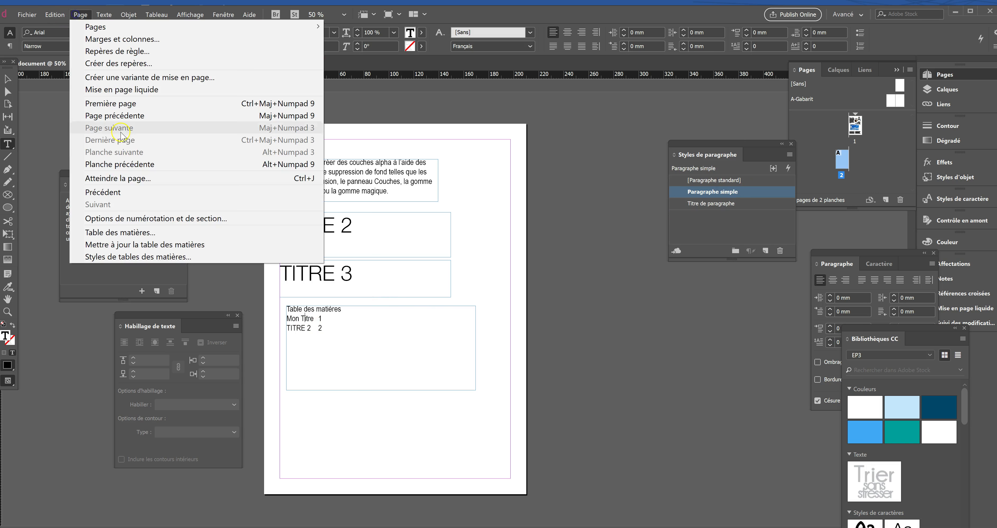
left_click(130, 247)
- Reapply the "Paragraphe simple" style to all text in the updated table of contents frame
left_click(373, 376)
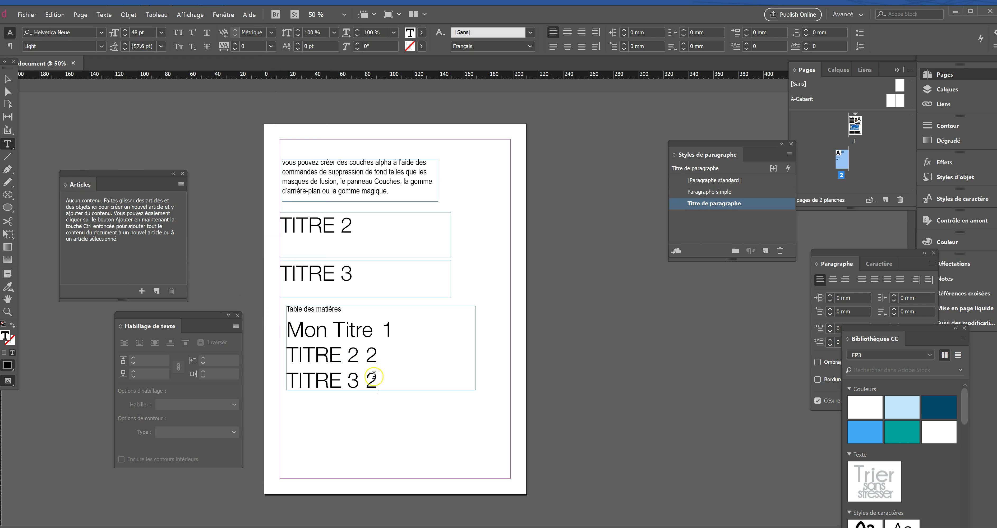
left_click_drag(387, 380, 284, 336)
left_click(314, 353)
left_click(8, 78)
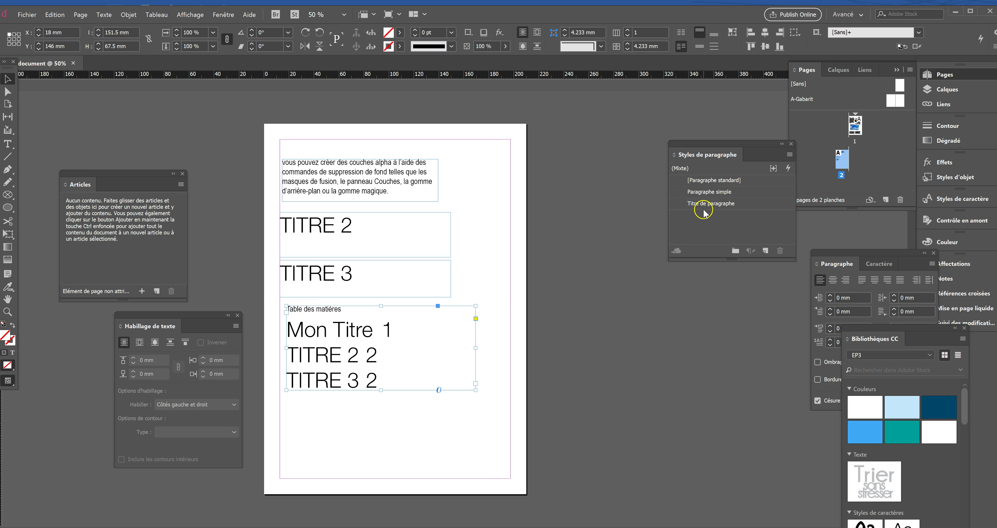
left_click(699, 193)
left_click(515, 282)
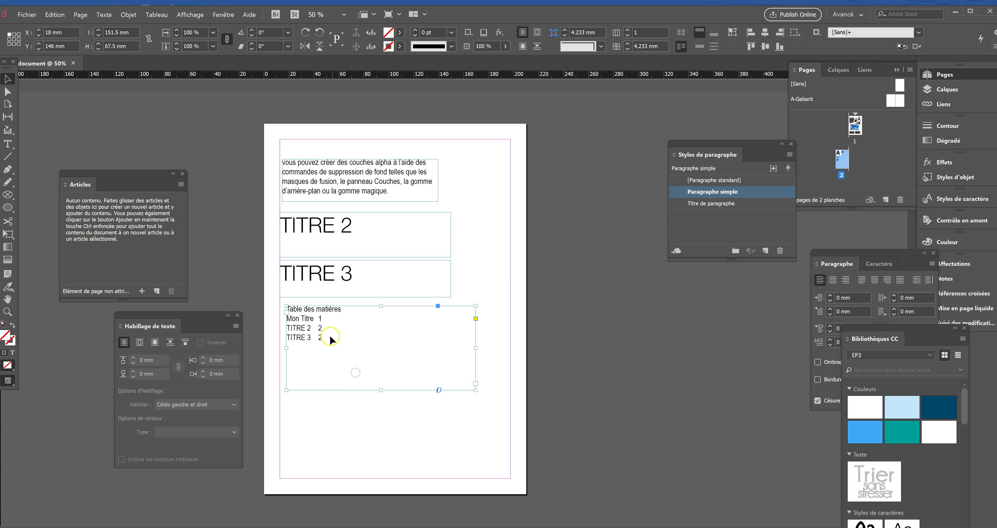